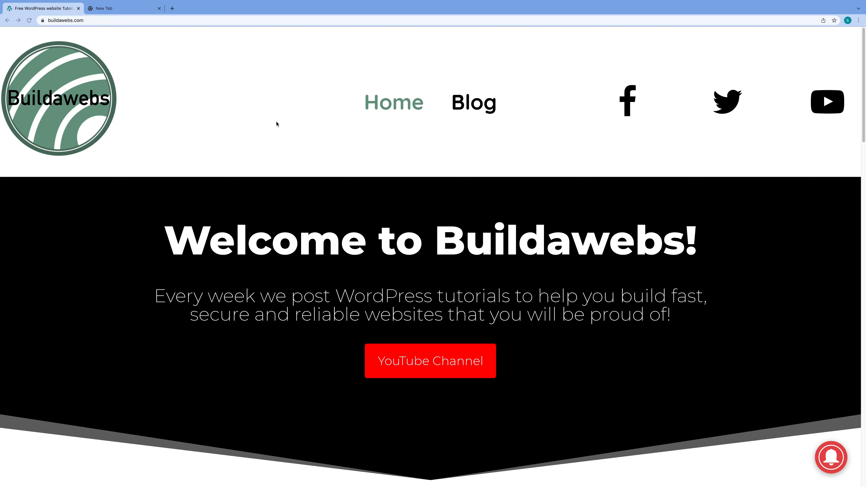
Load buildawebs.com/cloudways in the second Chrome tab to reach the Cloudways homepage
left_click(125, 11)
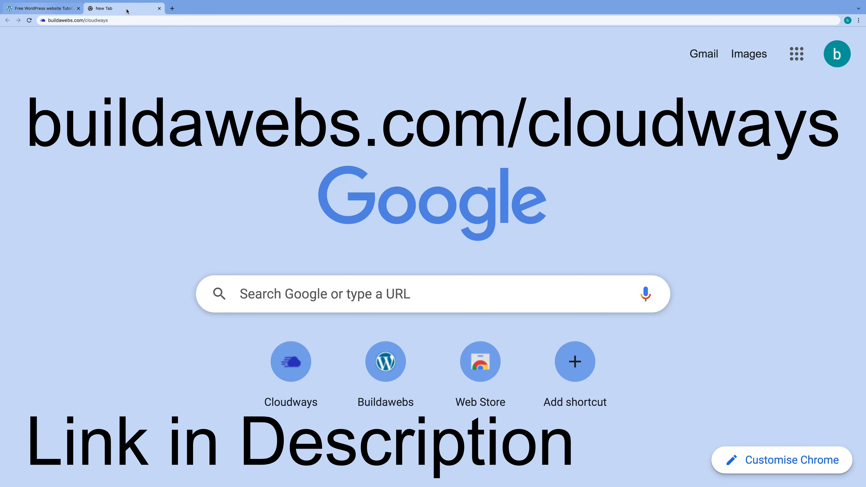
left_click(125, 20)
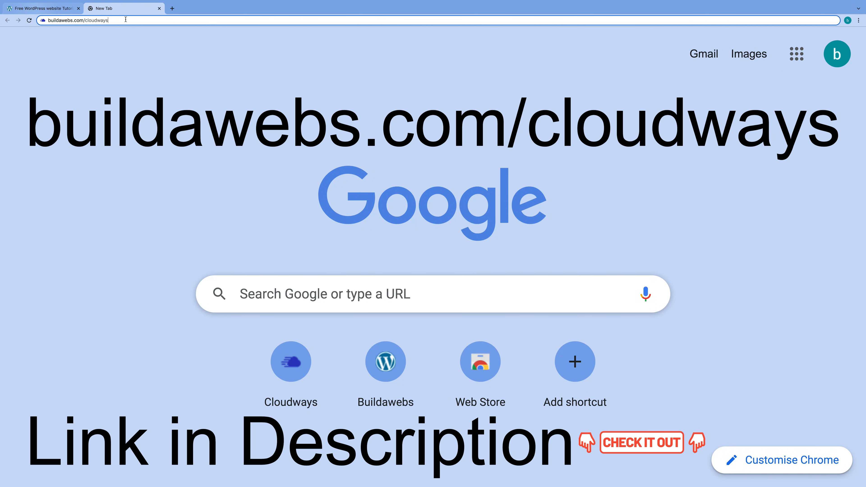
type("buildawebs.com/cloudways")
key("Return")
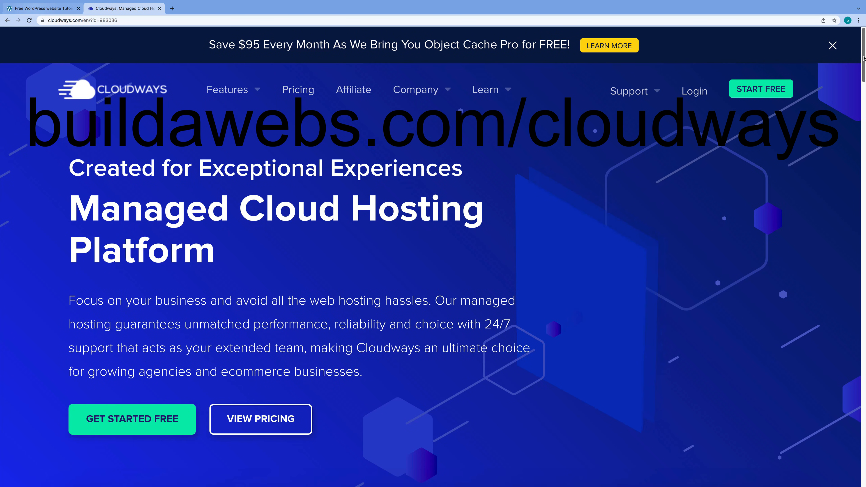
scroll(861, 62, "down", 1)
Read down the Cloudways homepage to Let Us Help You Grow and start the free trial
left_click_drag(863, 64, 858, 93)
scroll(805, 118, "down", 3)
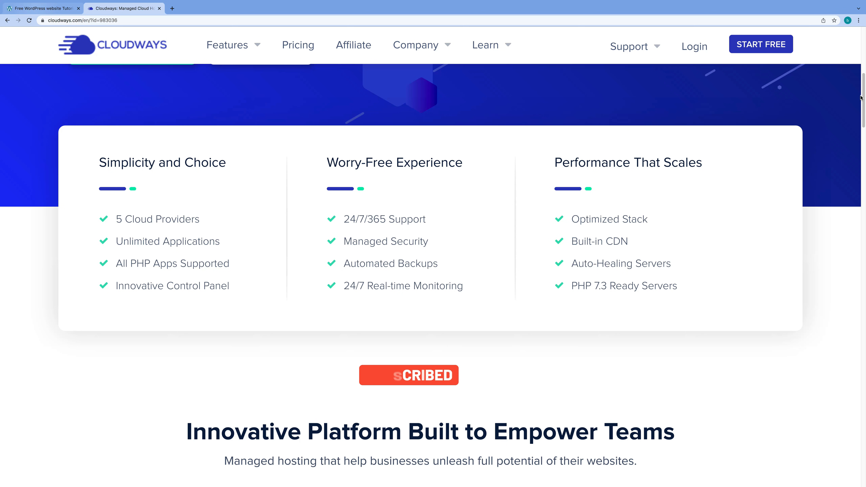
left_click_drag(863, 96, 862, 100)
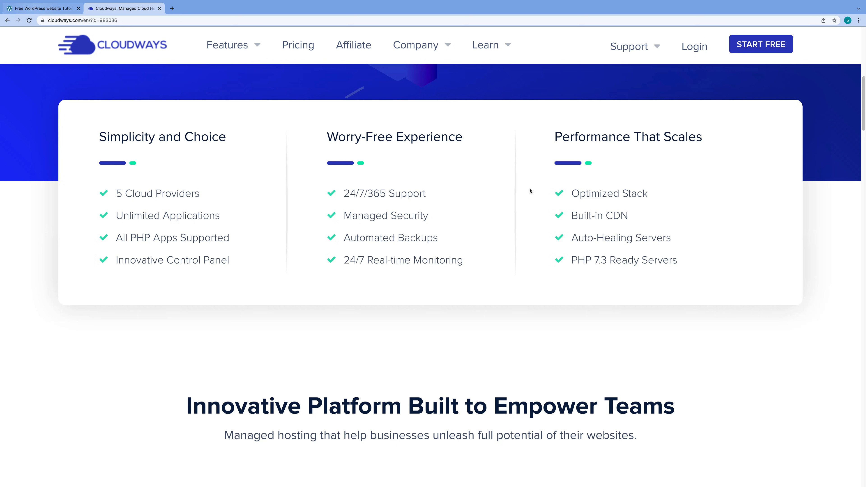
left_click_drag(864, 119, 858, 162)
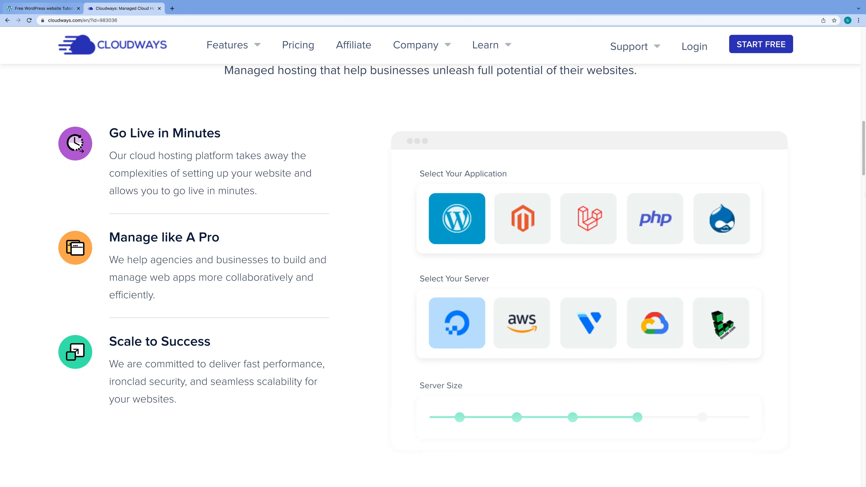
left_click_drag(863, 169, 856, 215)
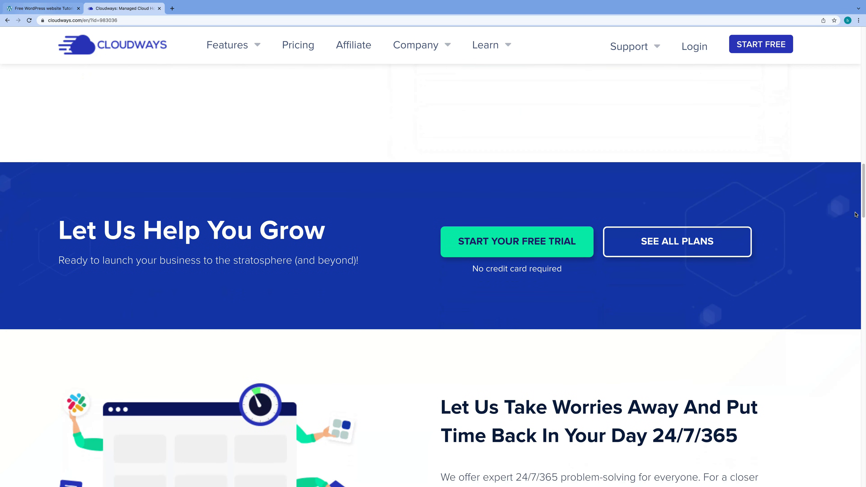
left_click(504, 245)
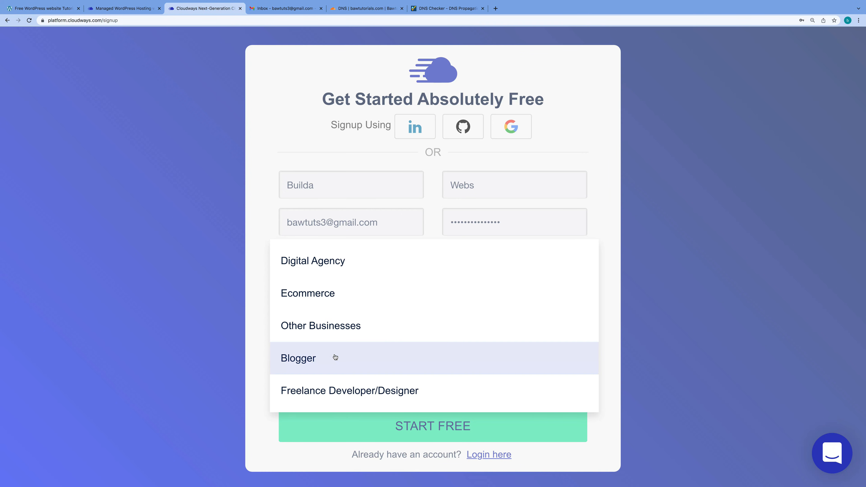
Pick Blogger, Website Performance/Speed and $0 - $50, accept the terms, and submit the signup
left_click(336, 358)
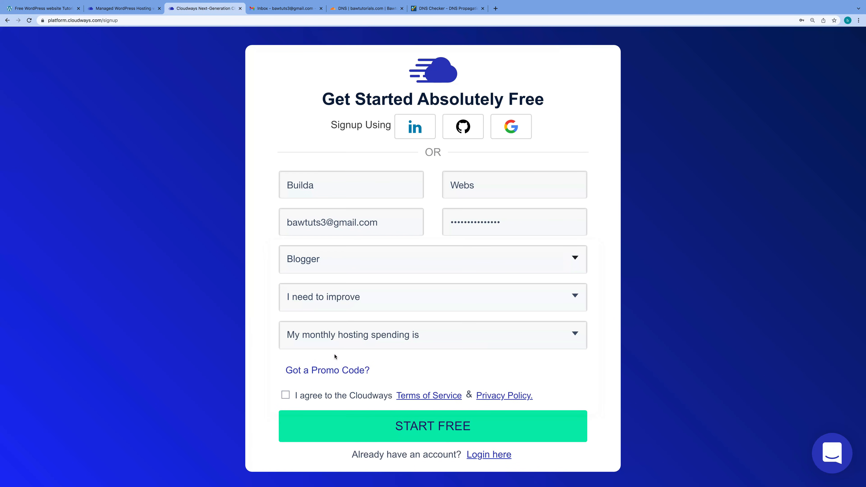
left_click(362, 309)
left_click(363, 299)
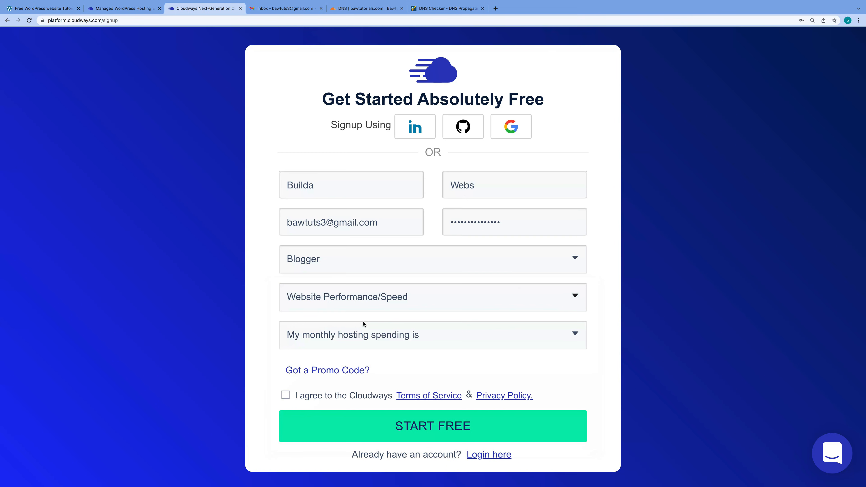
left_click(365, 336)
left_click(345, 331)
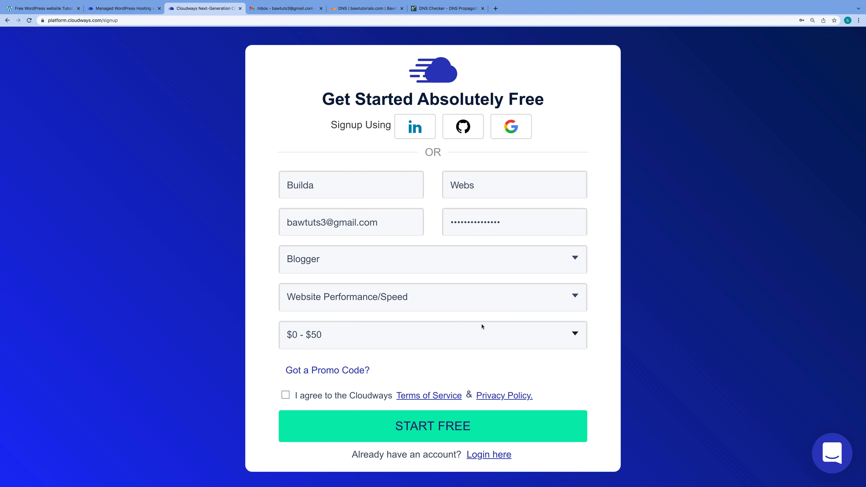
left_click(286, 395)
left_click(447, 428)
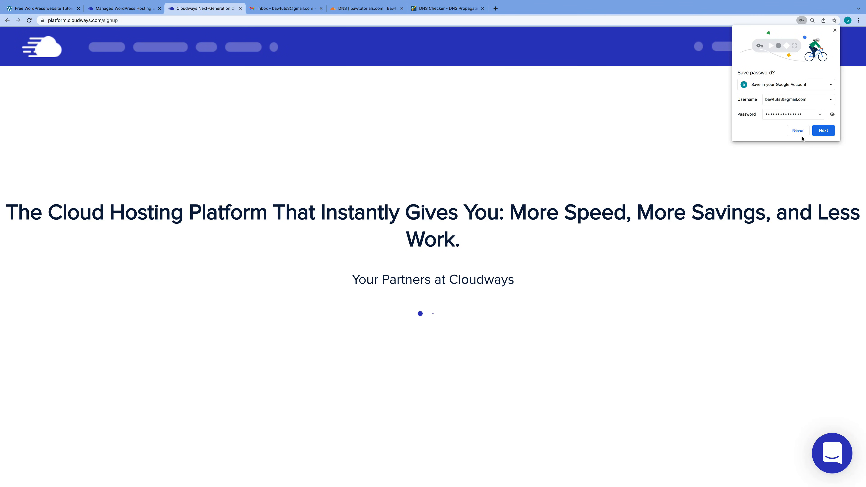
Decline Chrome's password save, reset page zoom to 100%, and go to the Gmail inbox
left_click(798, 131)
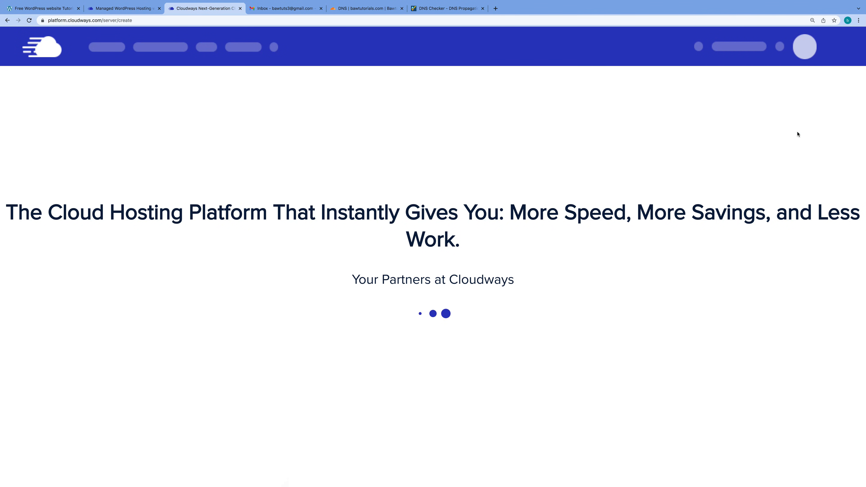
key("super+equal")
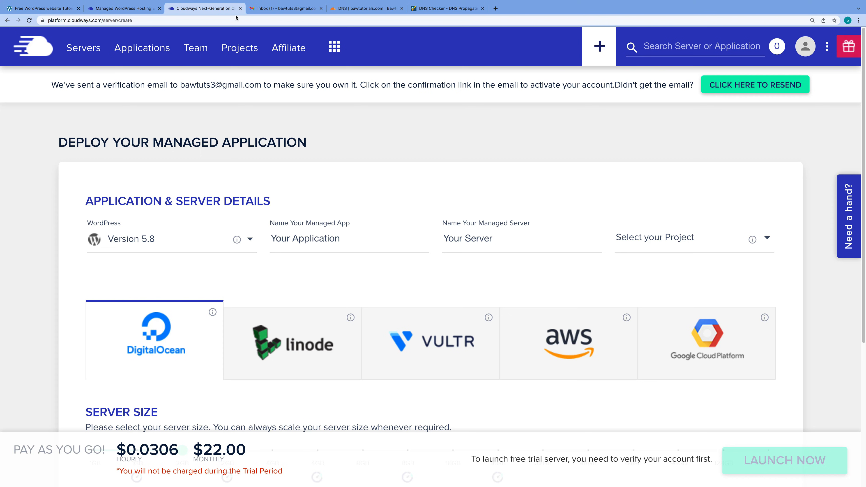
left_click(286, 8)
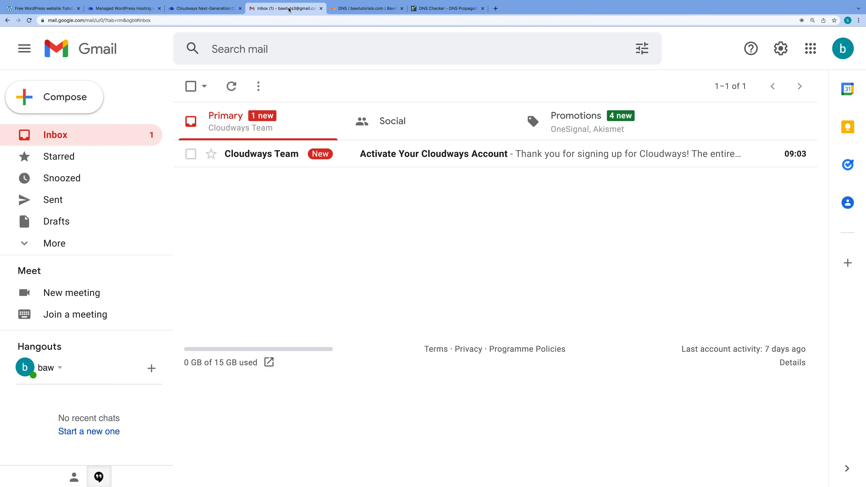
Activate the account from the Cloudways email and return to the deploy page tab
left_click(458, 155)
left_click(495, 394)
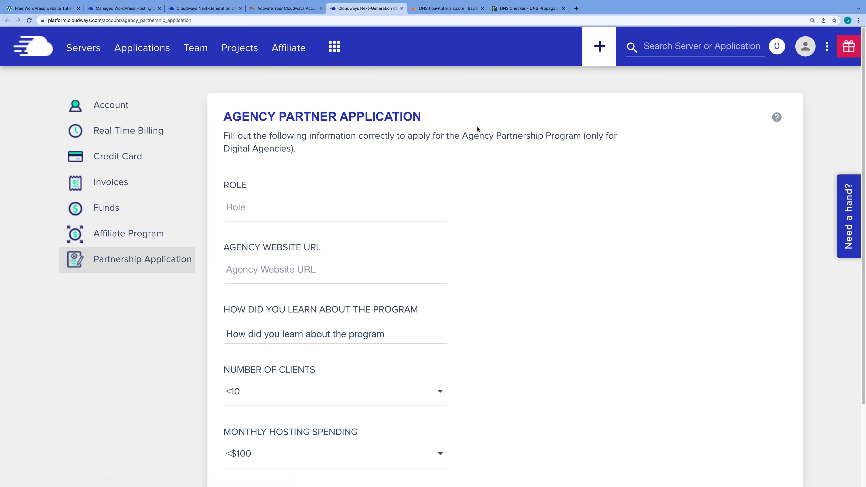
left_click(196, 10)
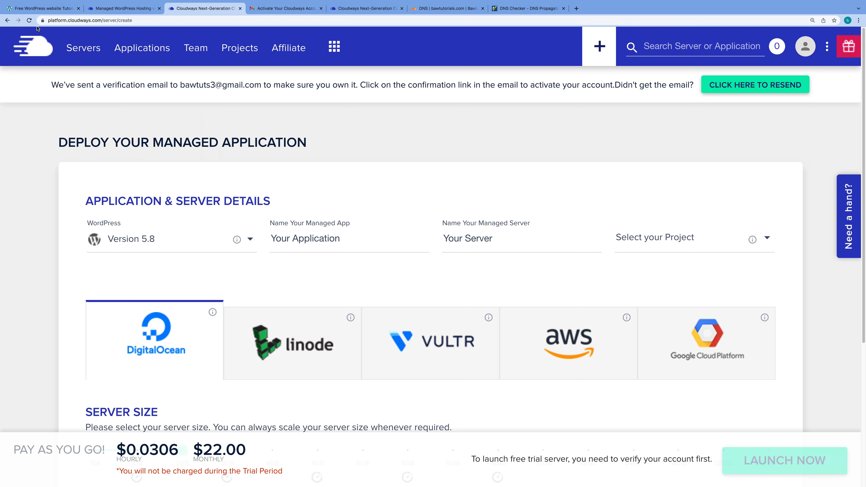
Reload the deploy page, dismiss the Welcome popup, and keep WordPress Version 5.8 selected
left_click(29, 21)
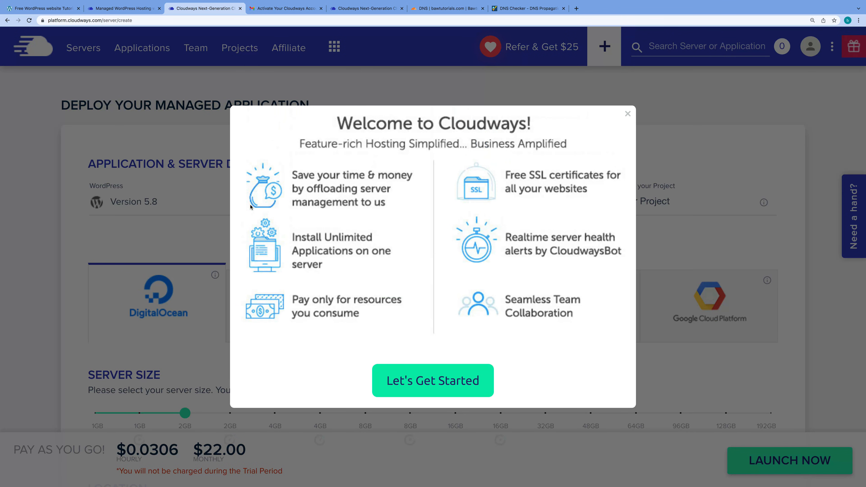
left_click(628, 114)
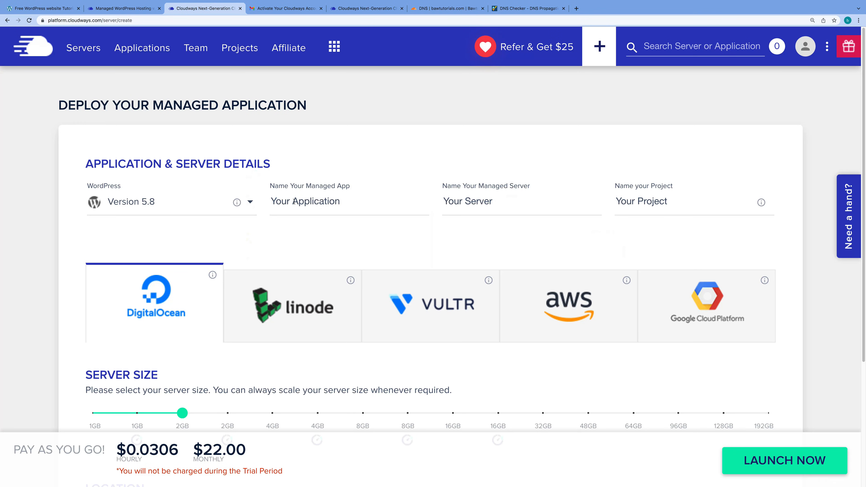
left_click(252, 203)
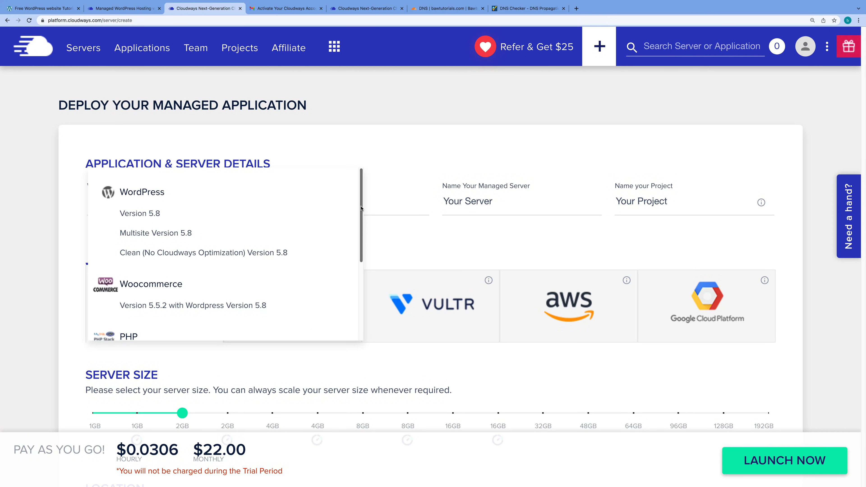
left_click_drag(361, 208, 361, 277)
left_click(419, 166)
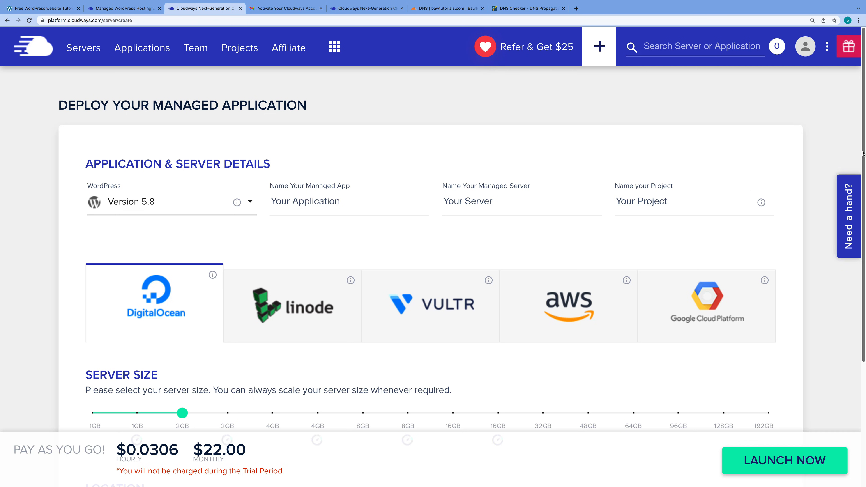
Set the DigitalOcean server size to 1GB at $12.00 per month
scroll(857, 211, "down", 2)
scroll(856, 218, "down", 4)
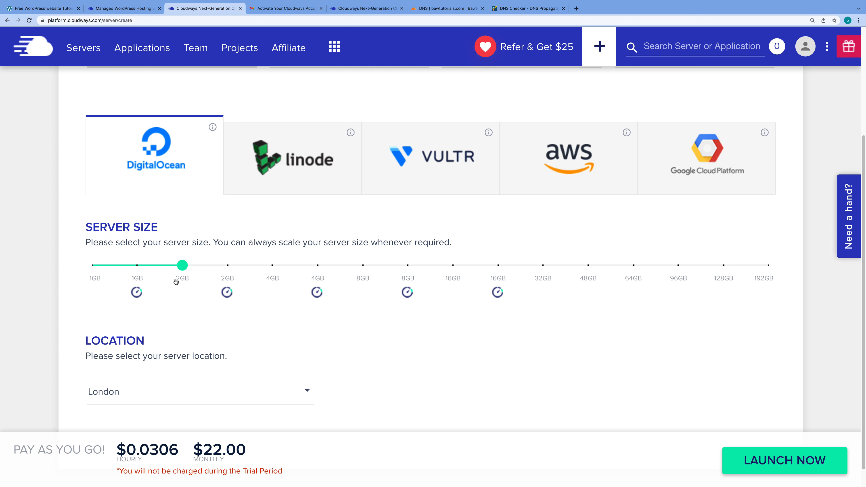
mouse_move(182, 270)
left_click_drag(183, 269, 91, 266)
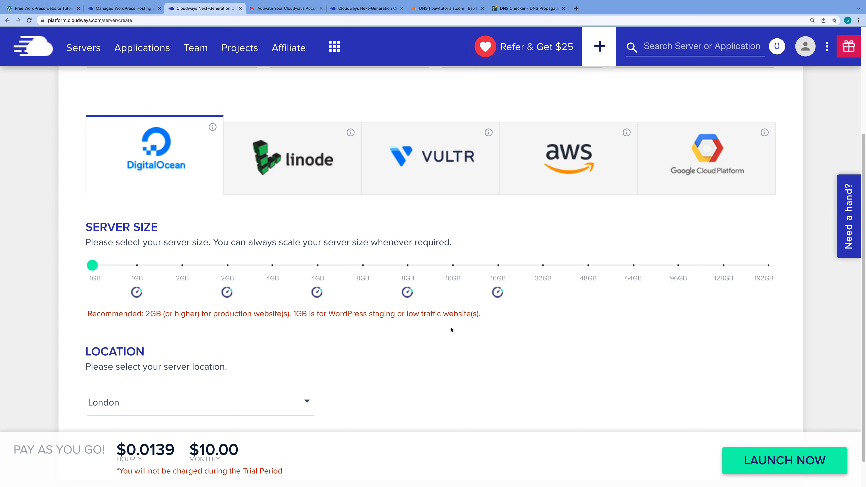
left_click_drag(93, 265, 187, 266)
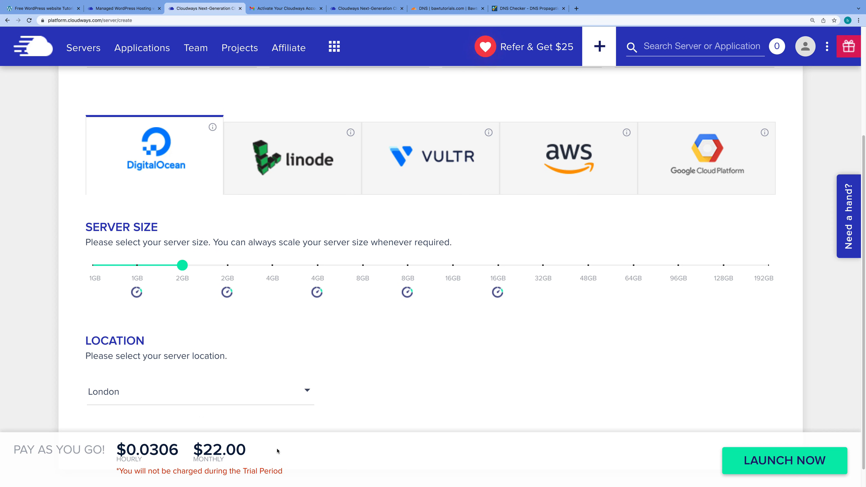
mouse_move(183, 268)
left_click_drag(183, 265, 137, 267)
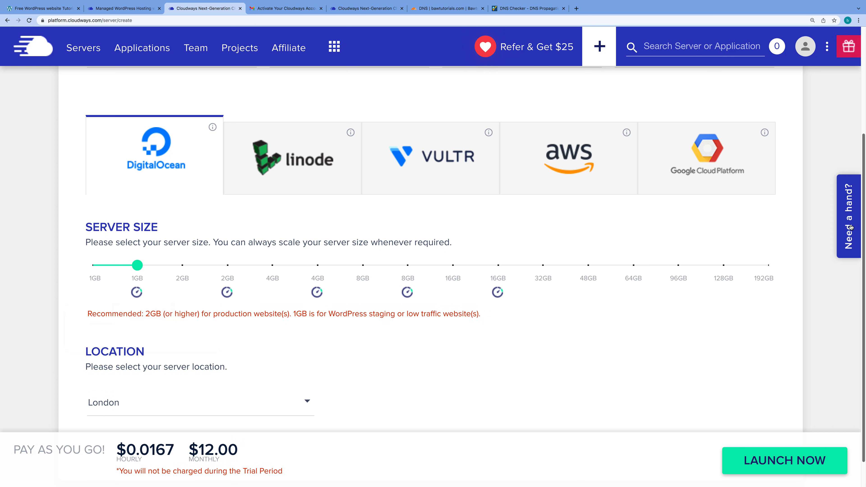
Keep London as the server location
left_click_drag(863, 211, 863, 234)
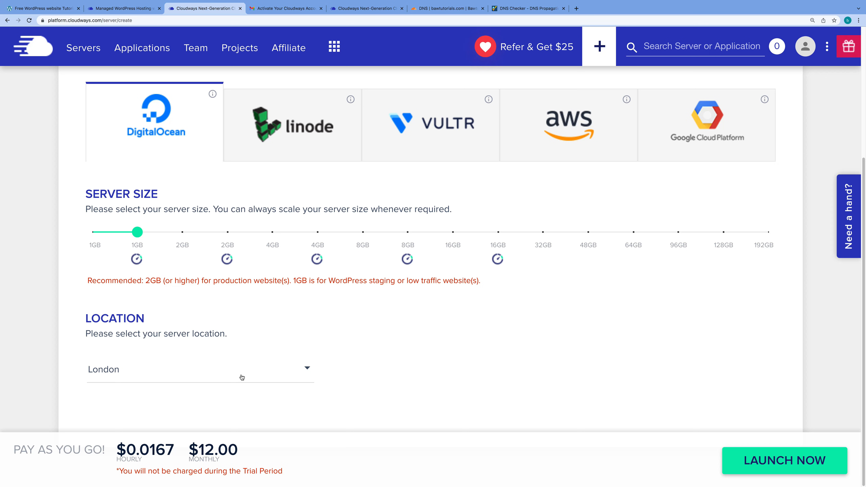
left_click(307, 371)
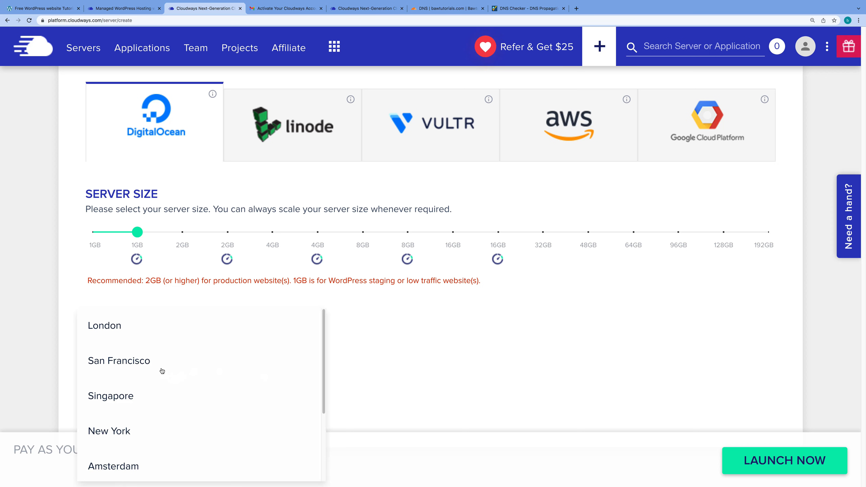
left_click(431, 373)
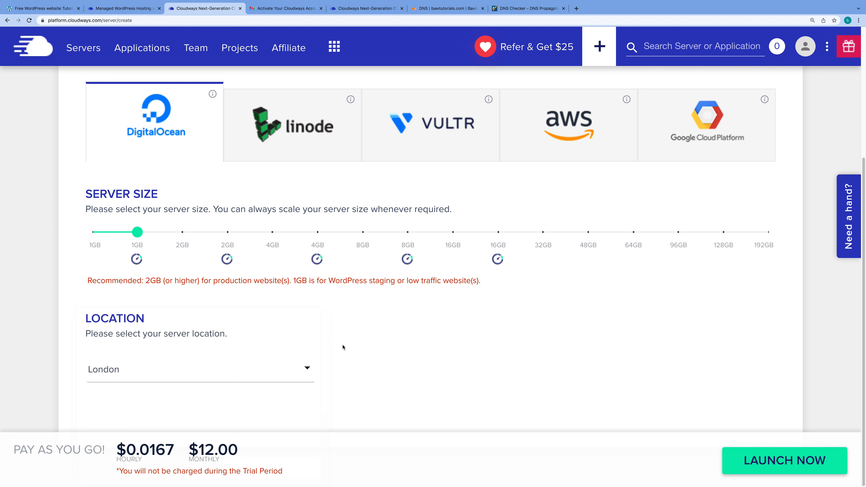
Launch the server and dismiss the support tip and $25 referral credits popup
left_click(786, 464)
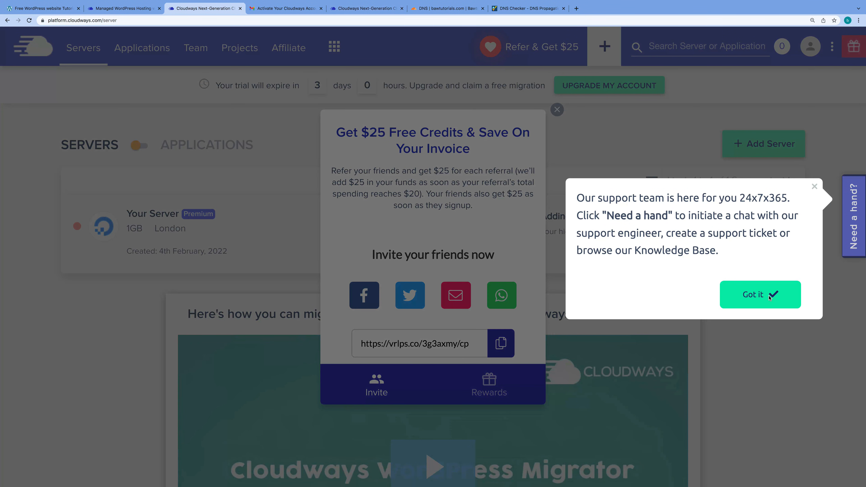
left_click(769, 298)
left_click(556, 112)
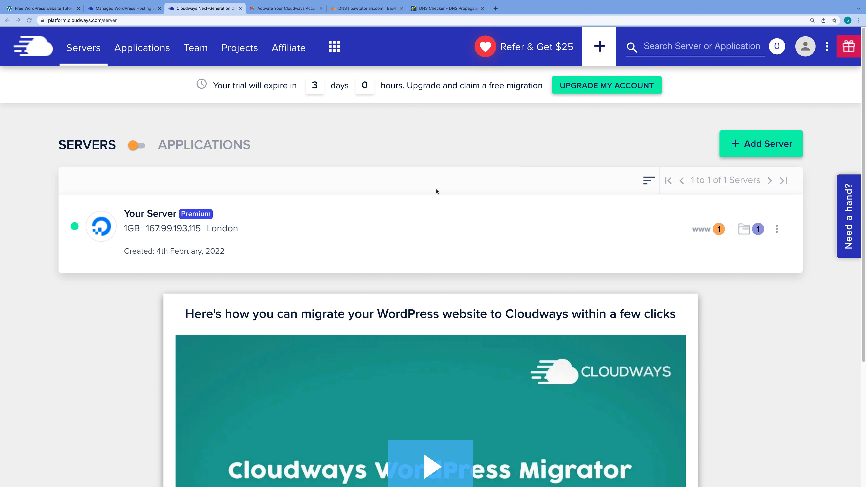
Open Your Server's details, copy its public IP 167.99.193.115, and view the monitoring summary
left_click(246, 230)
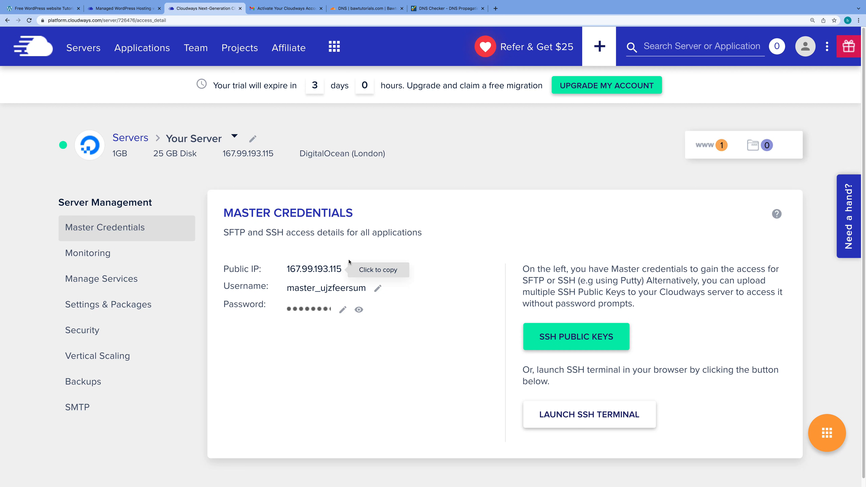
left_click(317, 270)
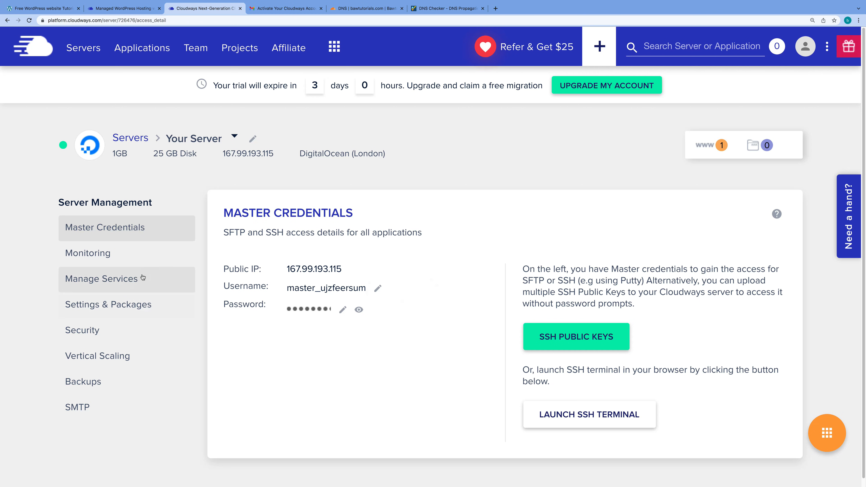
left_click(90, 253)
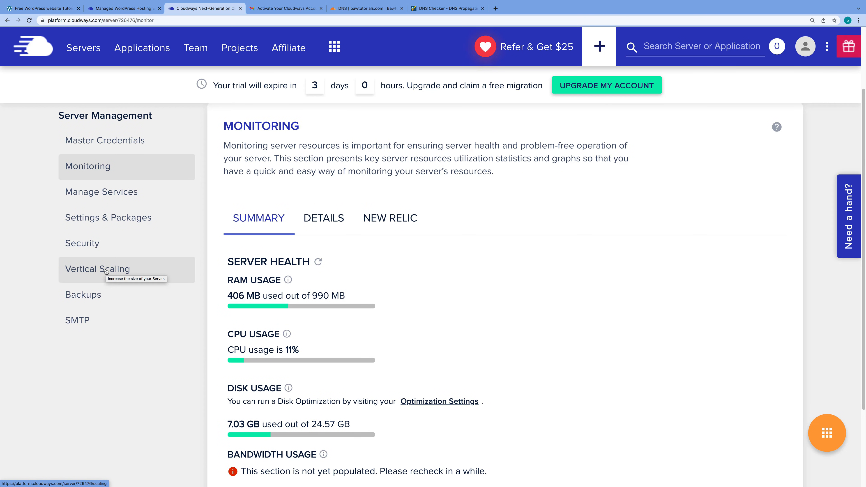
Preview larger plans in Vertical Scaling without changing the 1GB size, then go to Backups
left_click(105, 269)
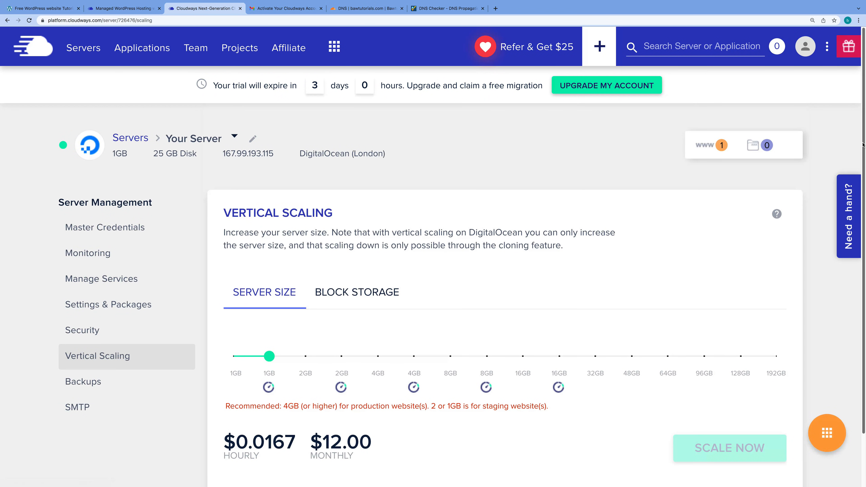
scroll(856, 167, "down", 1)
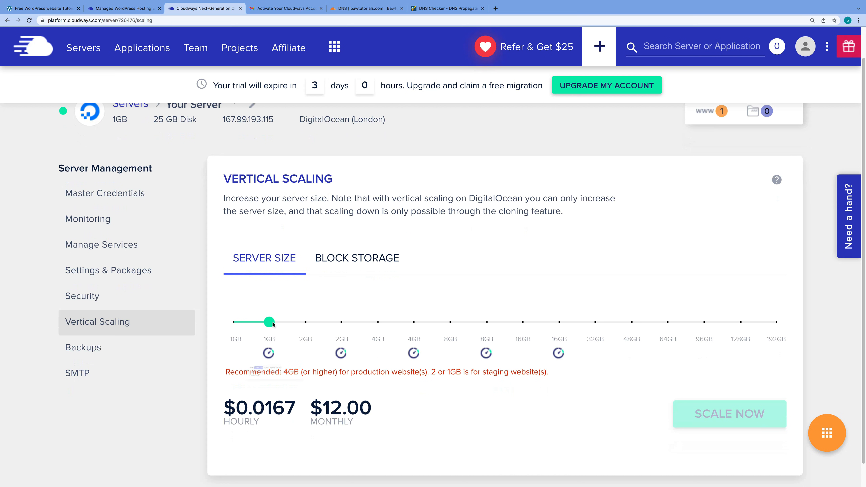
left_click_drag(271, 323, 307, 329)
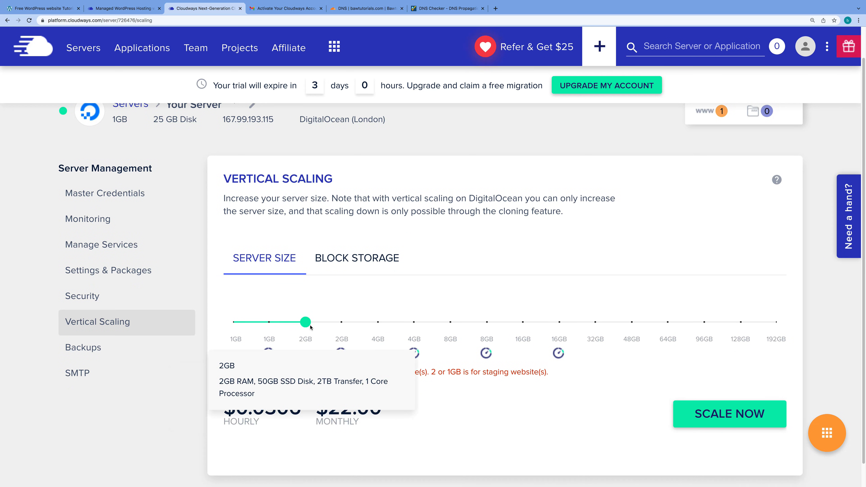
left_click(235, 330)
left_click_drag(234, 330, 273, 333)
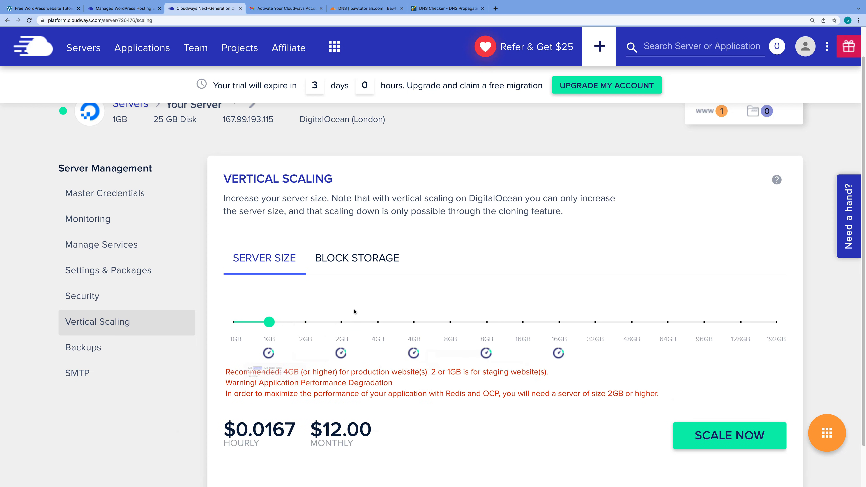
left_click(89, 350)
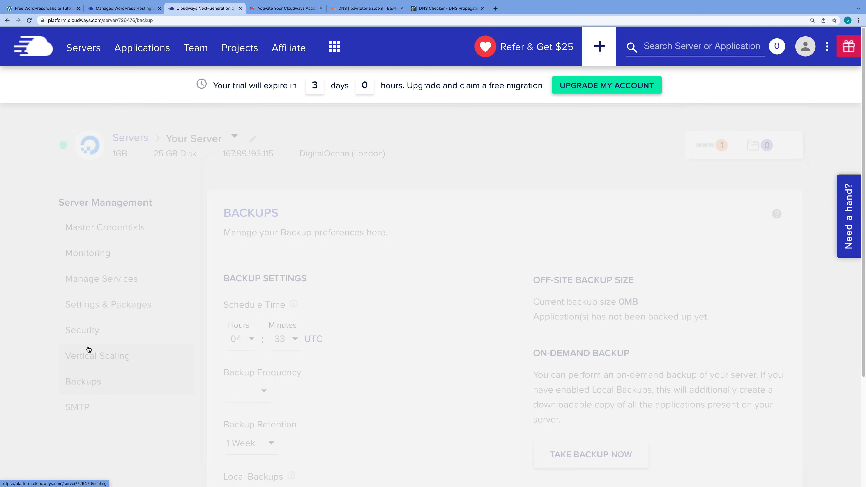
scroll(864, 100, "down", 3)
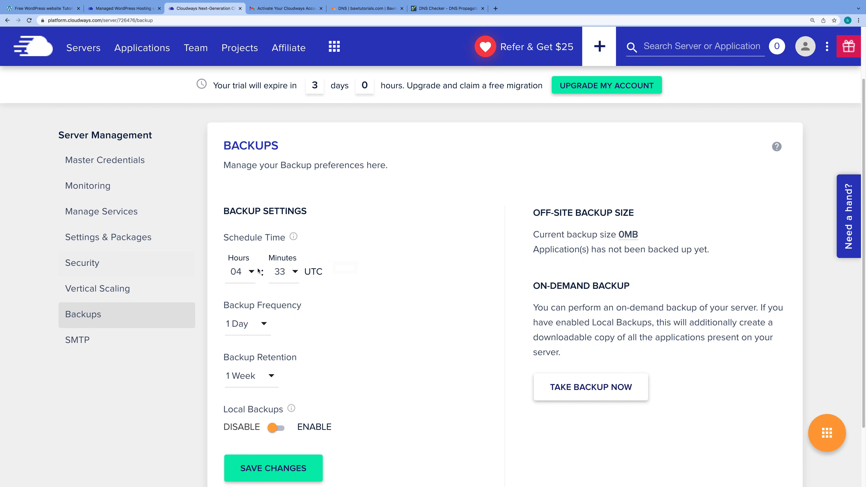
left_click(265, 324)
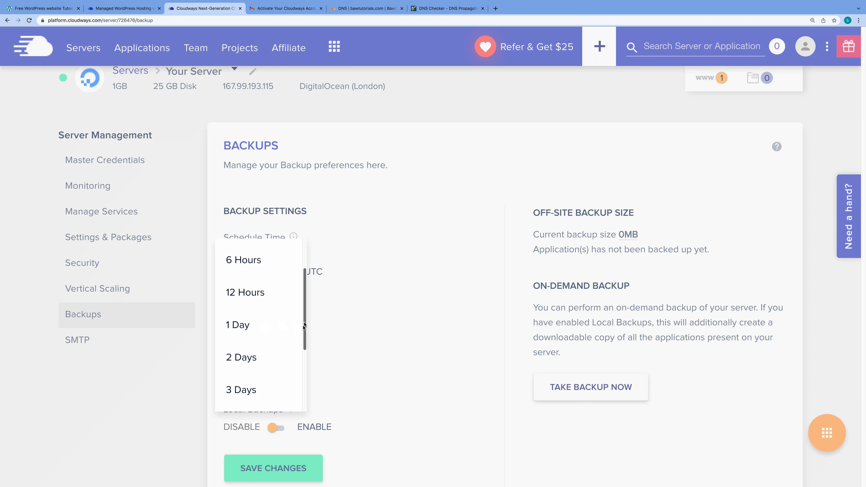
scroll(301, 363, "down", 1)
scroll(301, 362, "down", 3)
scroll(301, 362, "up", 6)
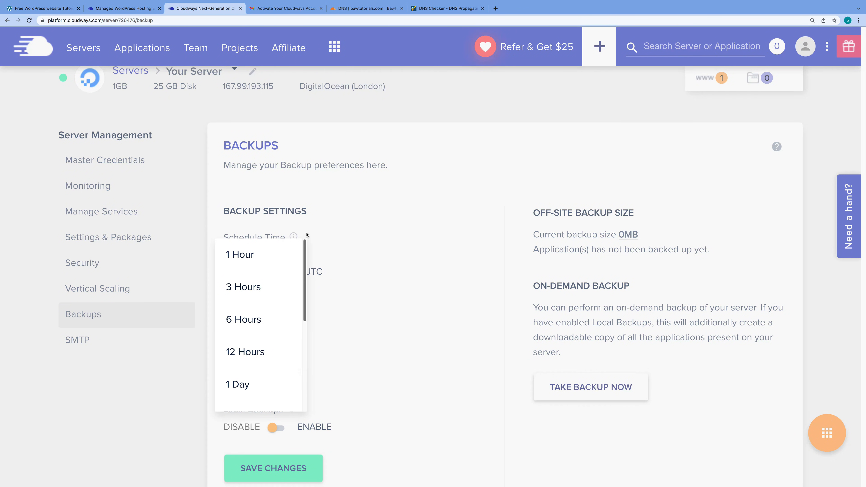
left_click(431, 251)
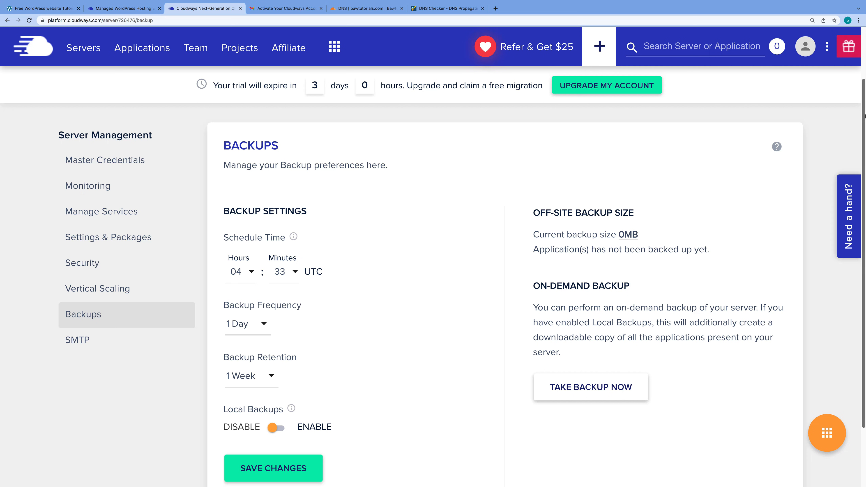
scroll(865, 116, "down", 1)
scroll(865, 116, "up", 2)
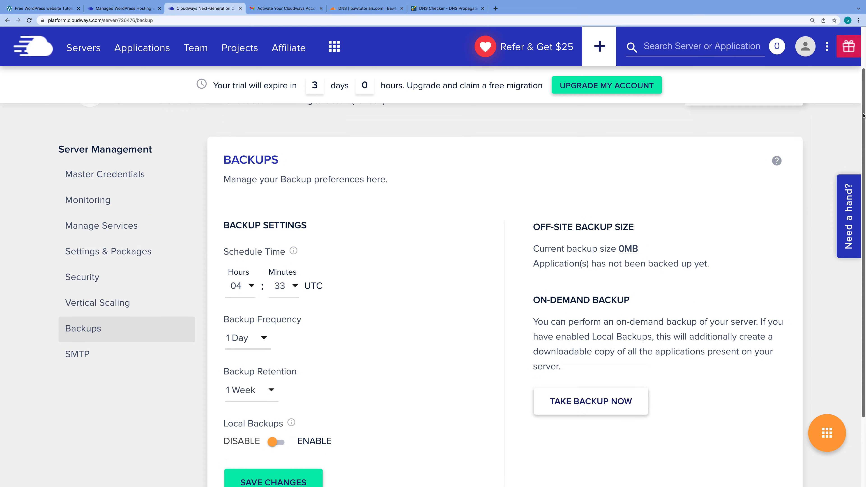
scroll(864, 116, "down", 2)
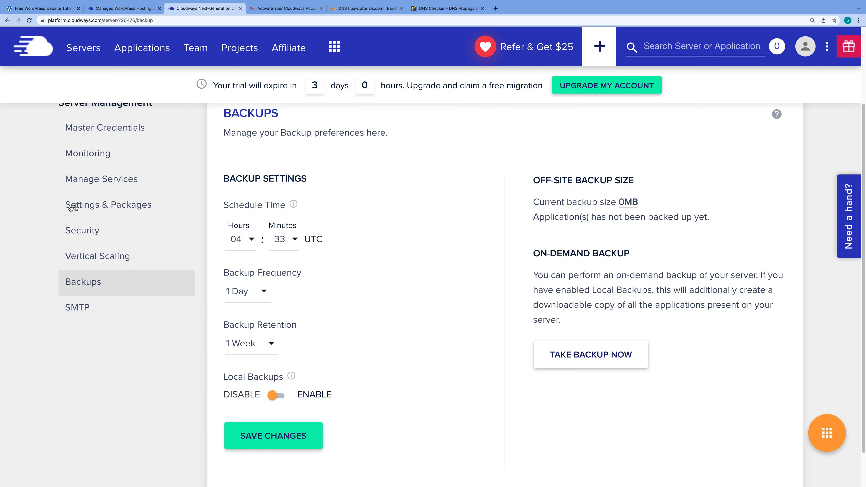
scroll(375, 320, "down", 1)
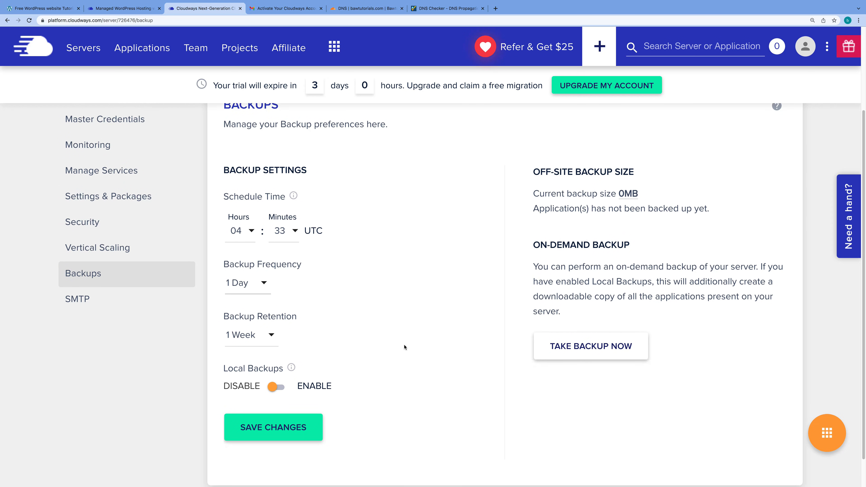
scroll(341, 324, "up", 4)
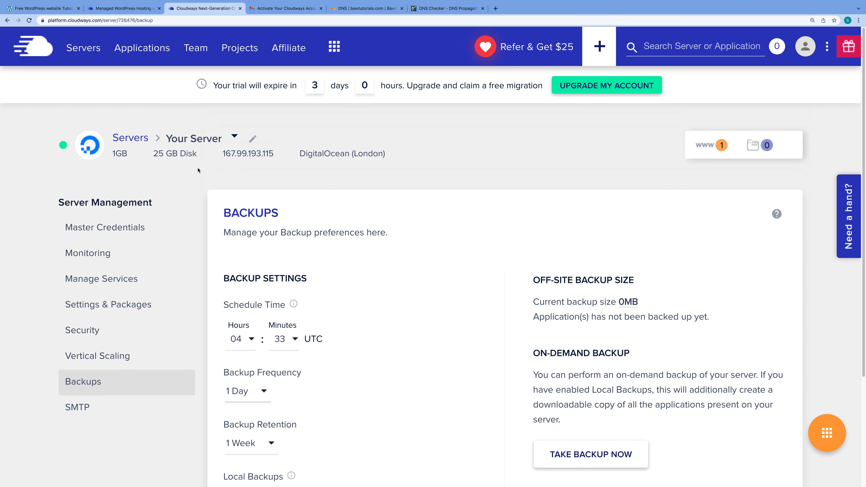
Show the Applications list and start adding an application to see the available servers
left_click(88, 49)
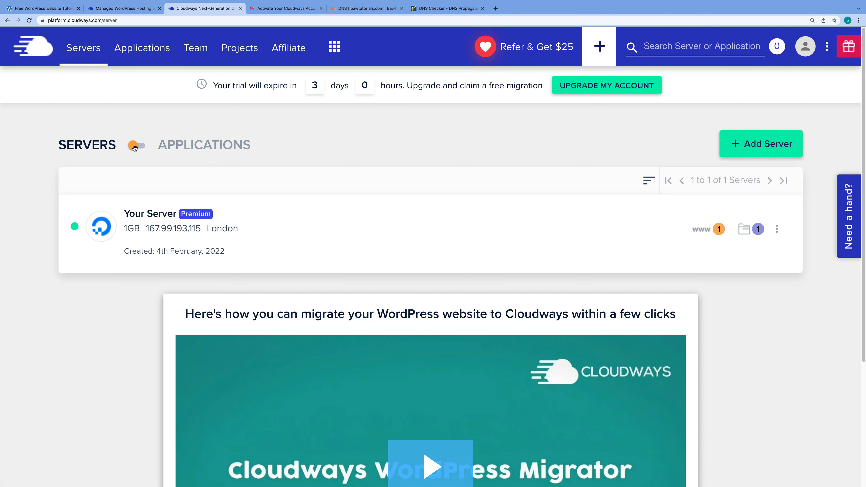
left_click(135, 147)
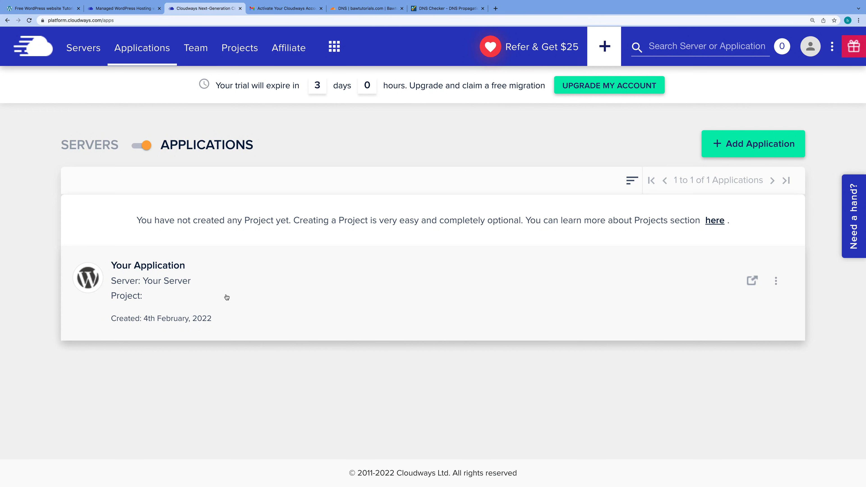
left_click(755, 146)
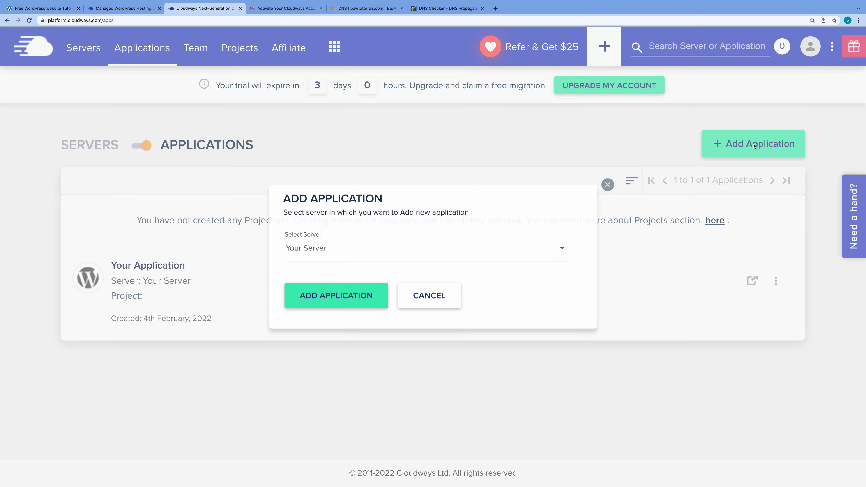
left_click(567, 250)
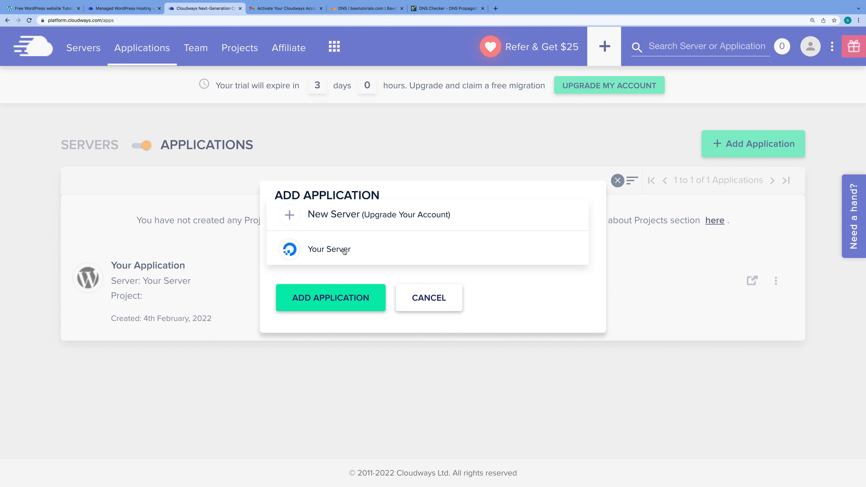
Cancel the new application and open Your Application's access details instead
left_click(448, 300)
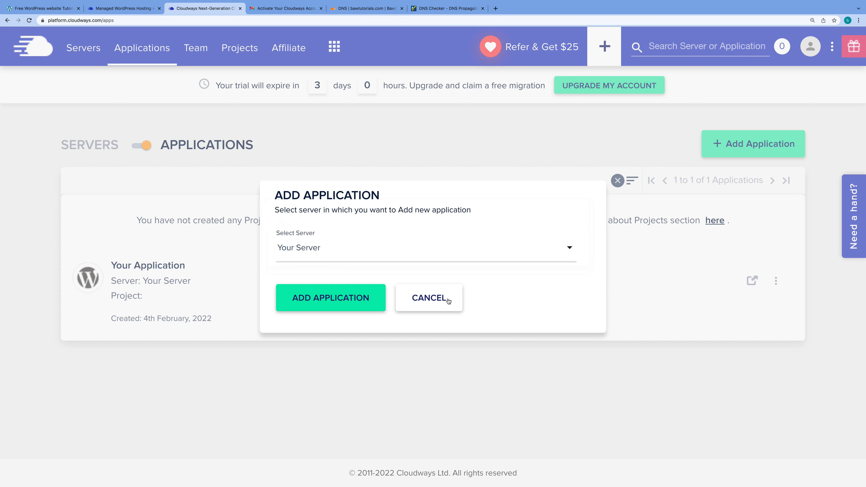
left_click(448, 301)
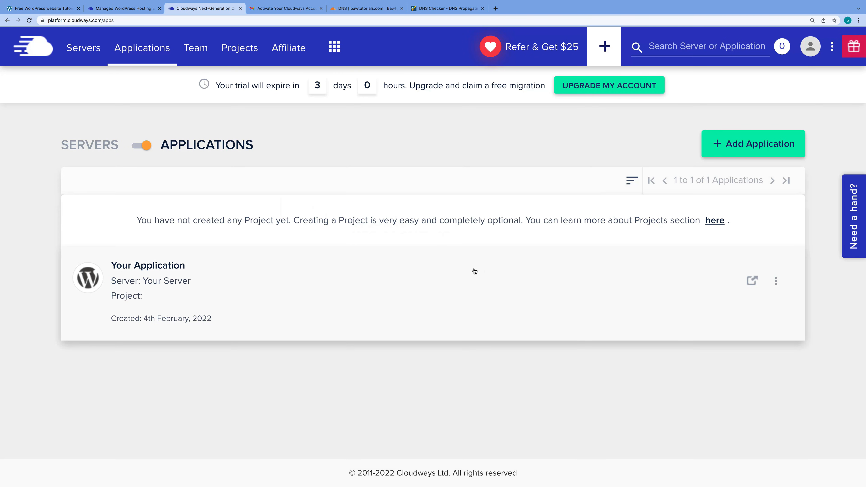
left_click(217, 283)
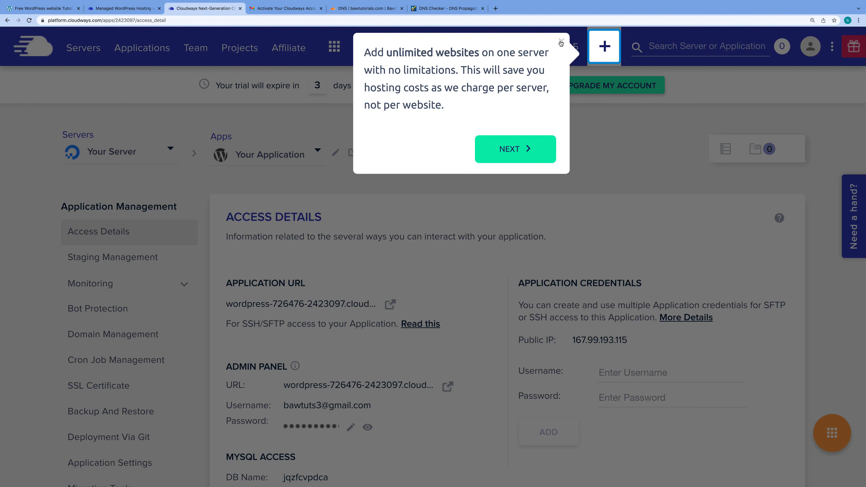
Dismiss the onboarding tip, then preview the live WordPress site from the Application URL and close it
left_click(561, 43)
scroll(461, 154, "down", 2)
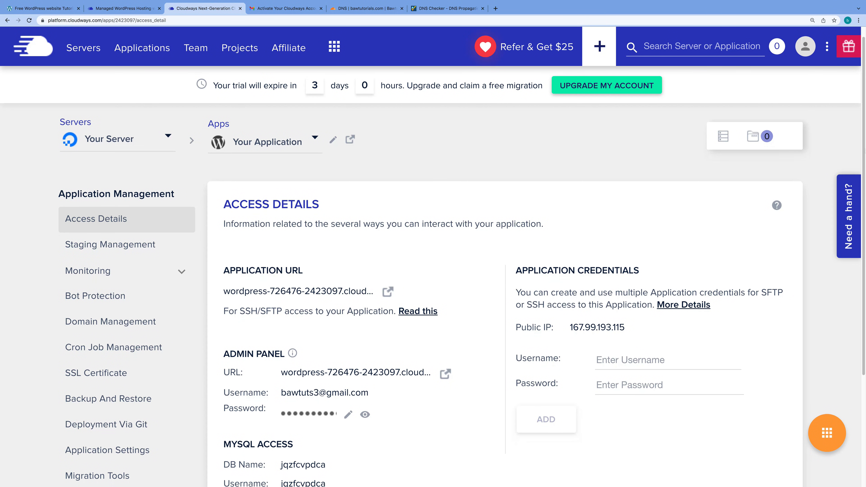
triple_click(273, 191)
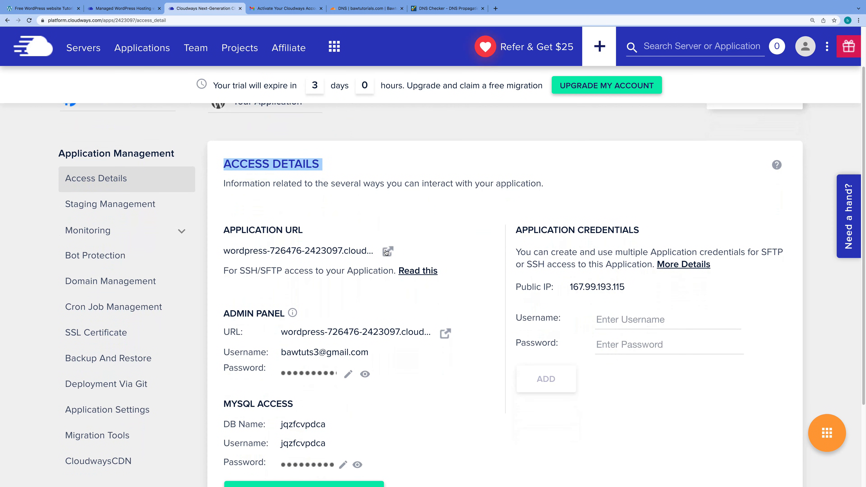
left_click(387, 251)
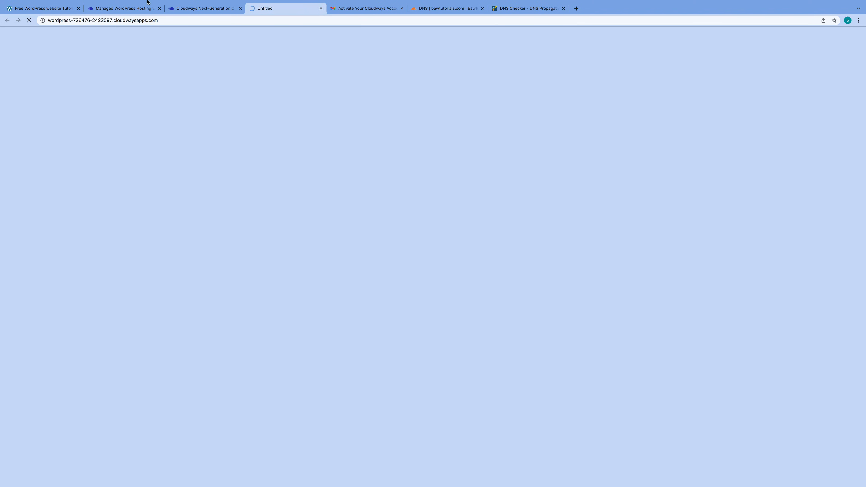
left_click(321, 8)
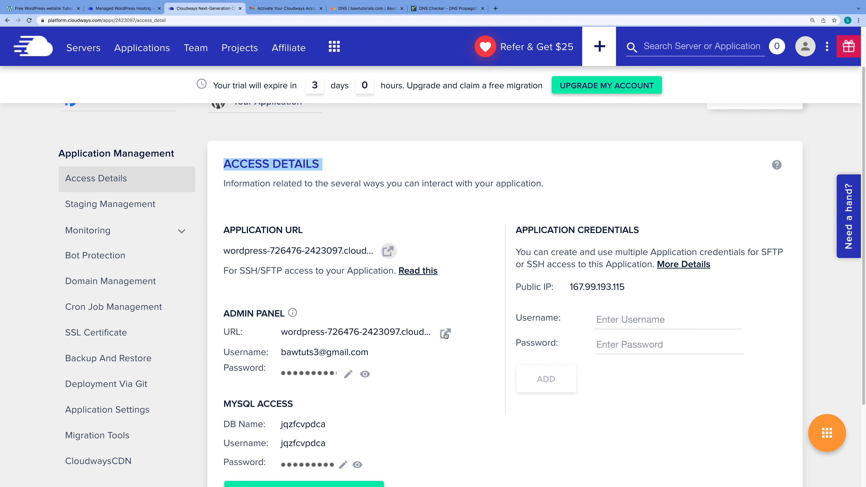
Log in to the WordPress admin with the username and password copied from Access Details
left_click(334, 355)
left_click(445, 333)
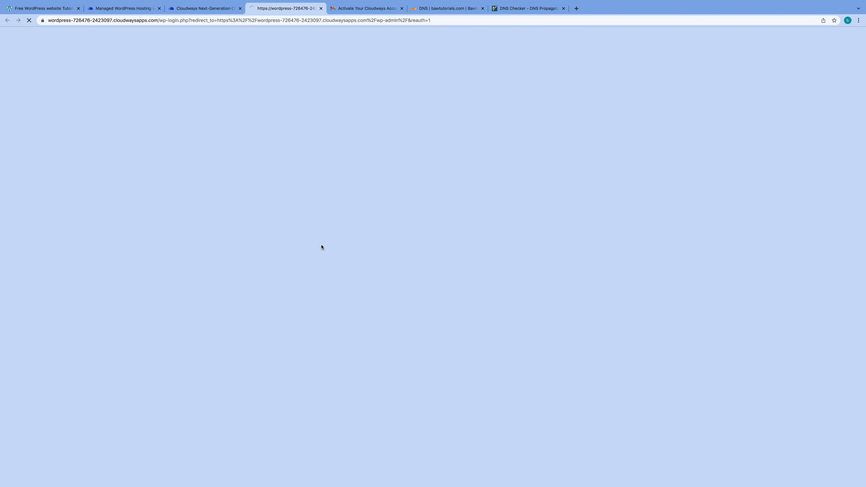
key("super+v")
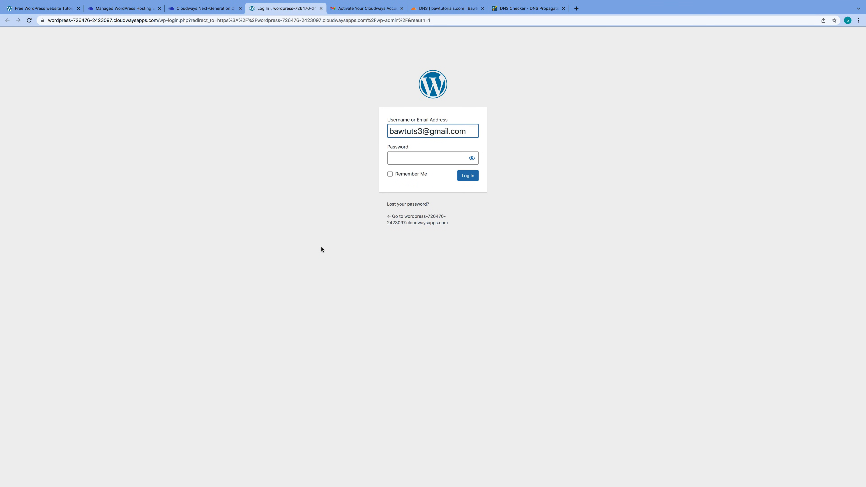
key("super+equal")
key("super+equal")
key("super+equal")
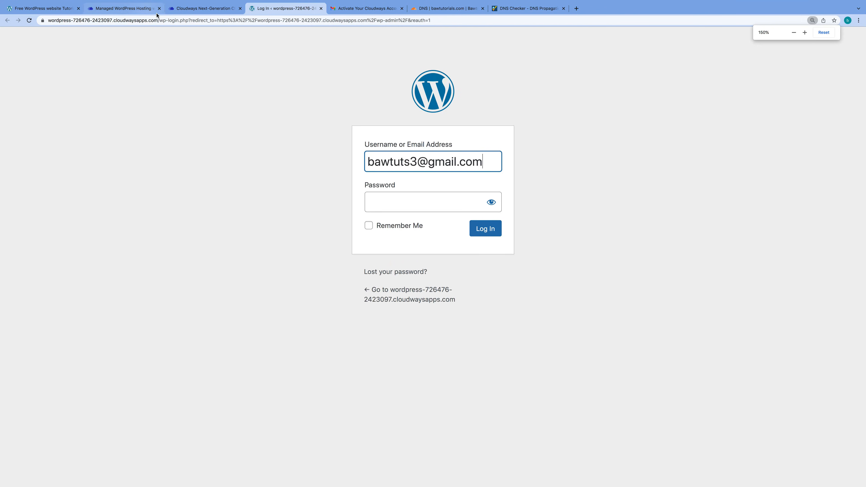
left_click(198, 8)
left_click(311, 373)
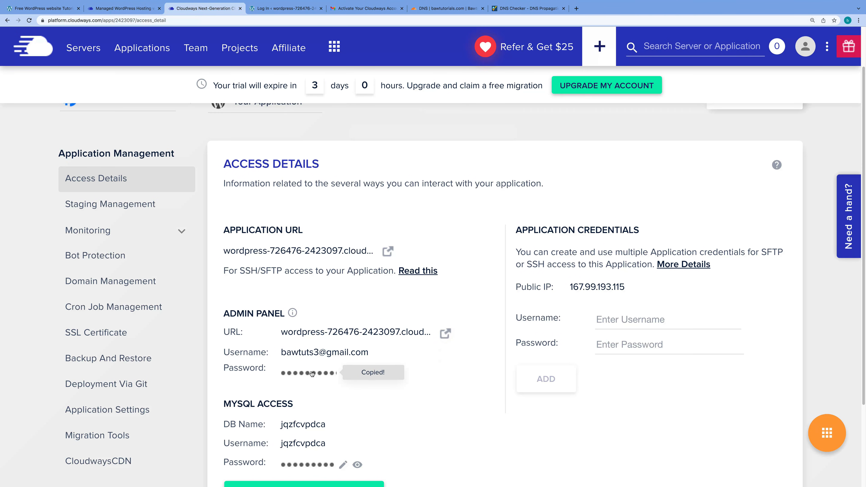
left_click(285, 9)
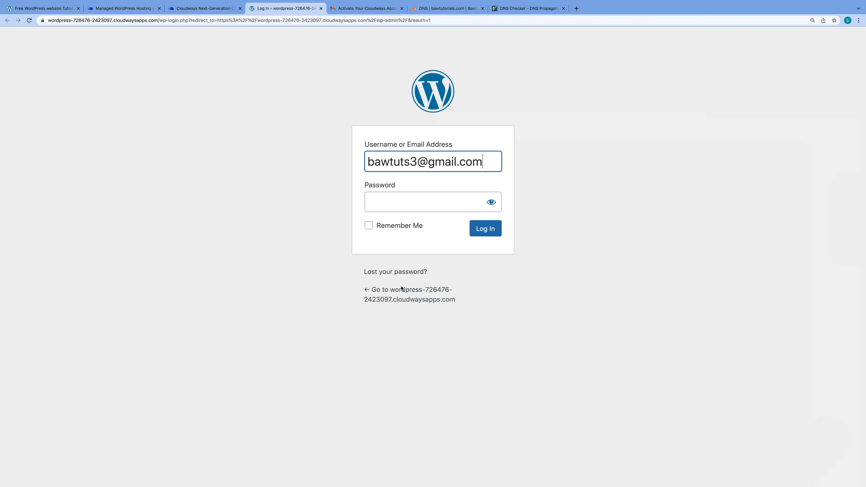
left_click(397, 203)
key("super+v")
left_click(489, 230)
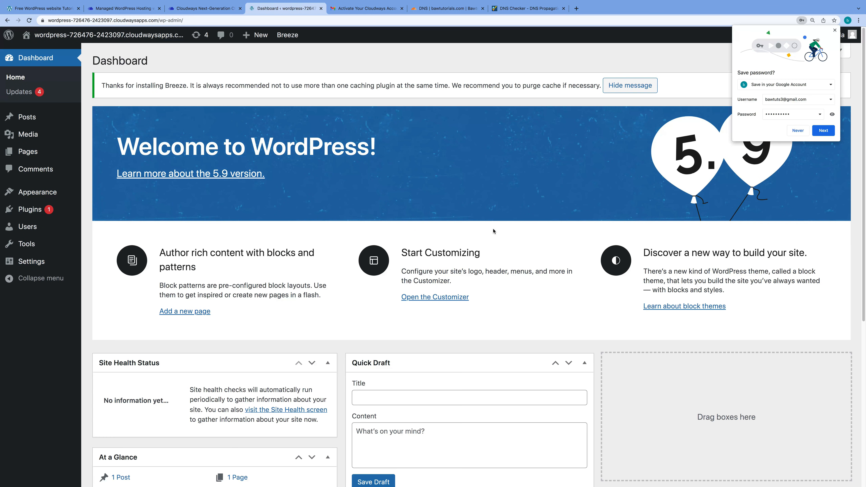
Decline saving the password in Chrome and return to the WordPress Dashboard tab
left_click(798, 130)
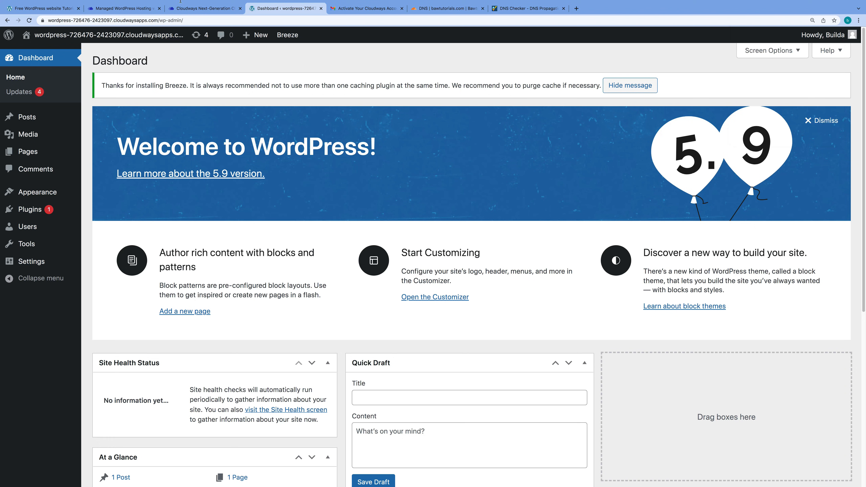
left_click(203, 9)
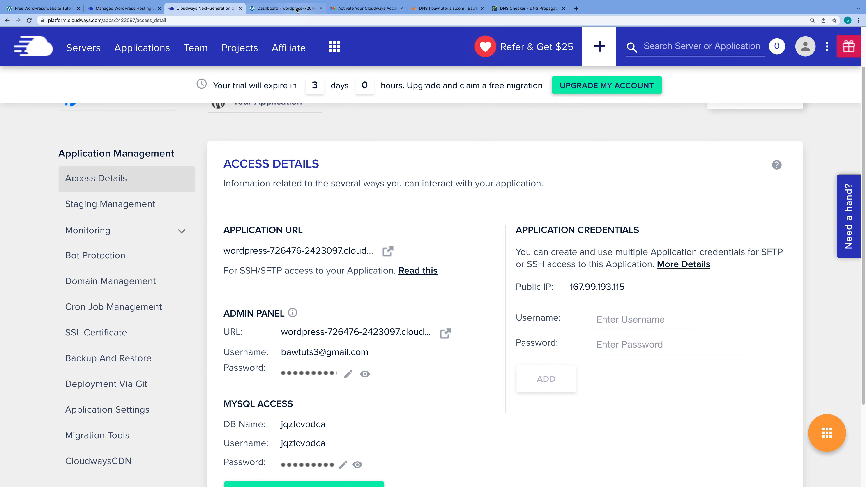
left_click(288, 8)
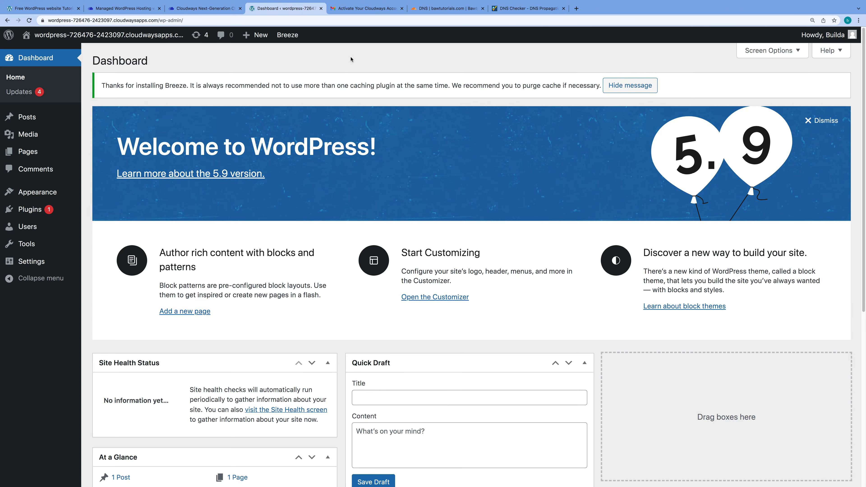
Search for, install and activate the Kadence theme from Appearance > Themes
mouse_move(49, 196)
left_click(111, 194)
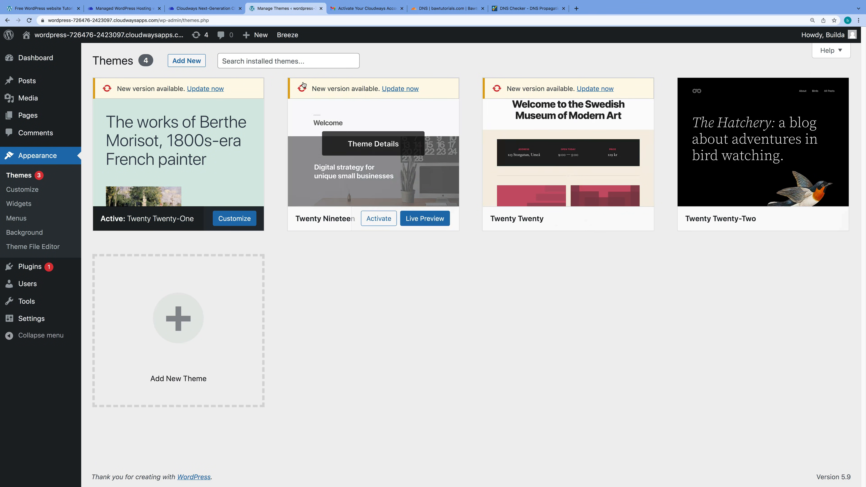
left_click(187, 60)
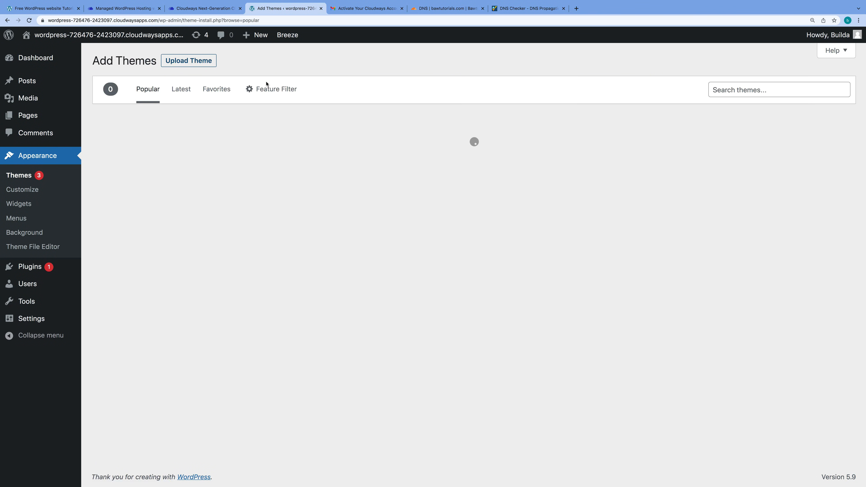
type("kadence")
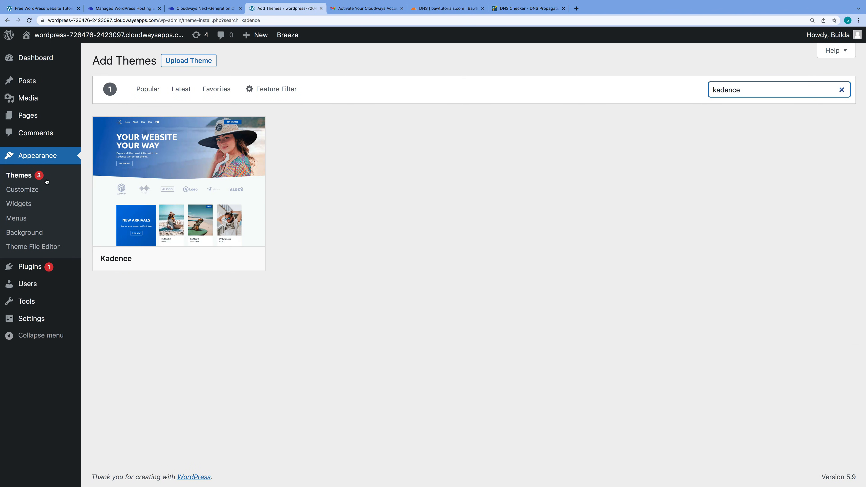
left_click(185, 258)
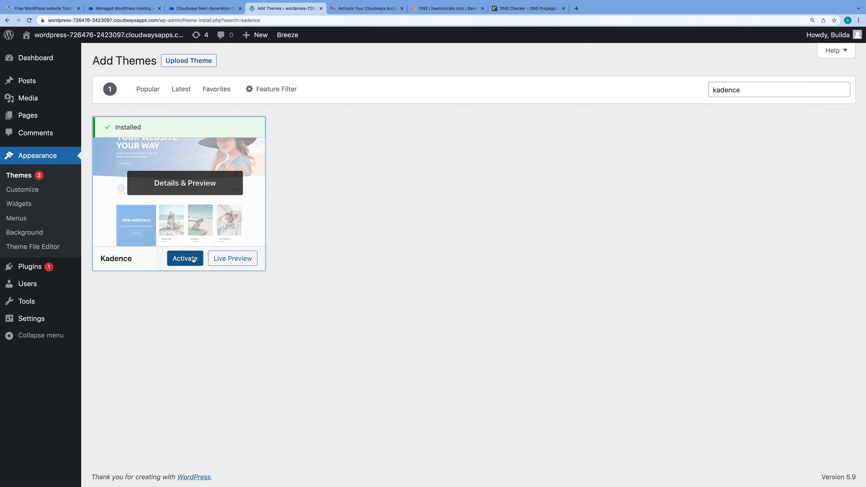
left_click(193, 260)
left_click(205, 268)
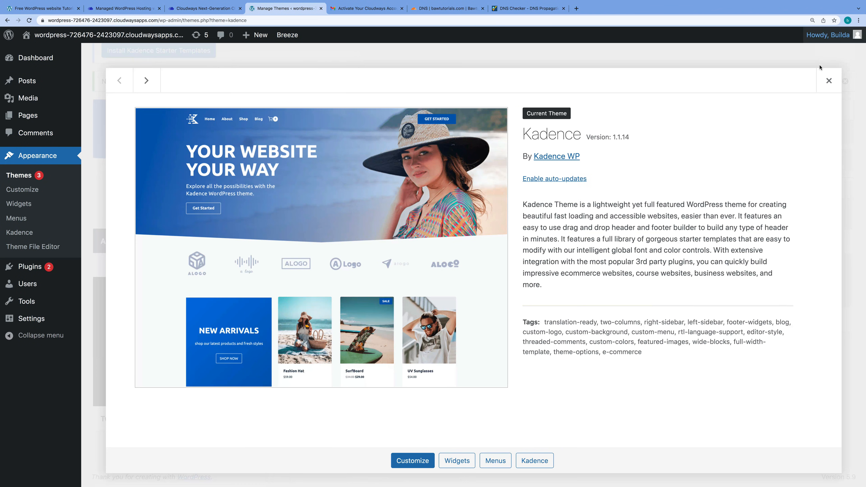
left_click(829, 81)
Install Kadence Starter Templates and import the Agency template as a full site, skipping subscription
left_click(171, 52)
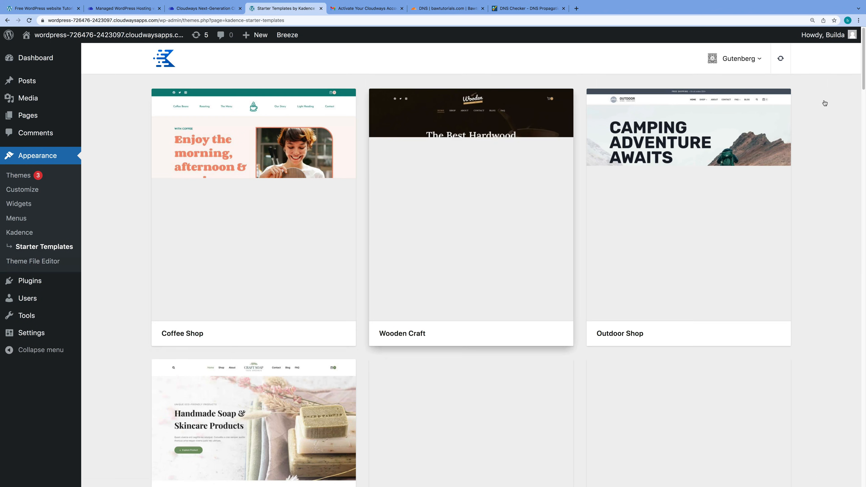
left_click_drag(864, 87, 862, 393)
left_click(512, 300)
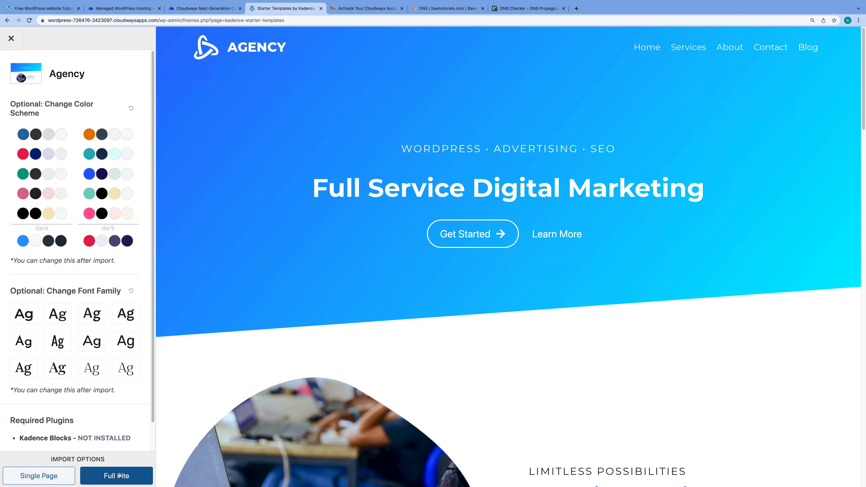
left_click(119, 475)
left_click(443, 380)
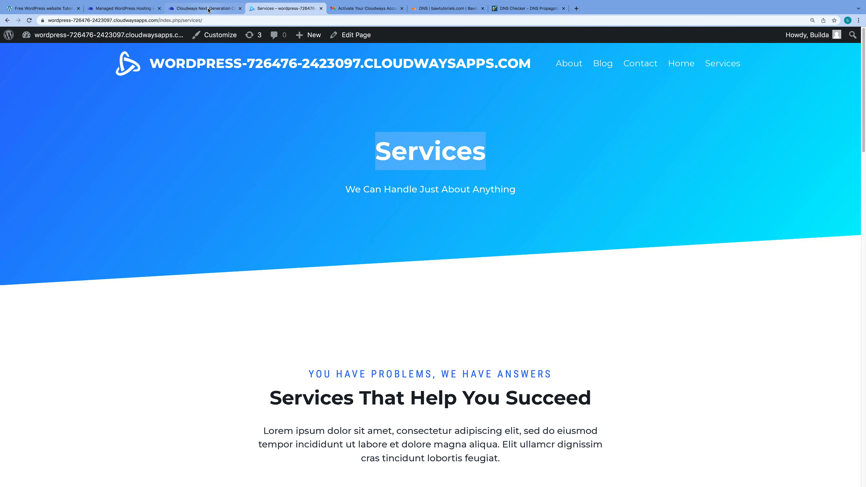
left_click(208, 8)
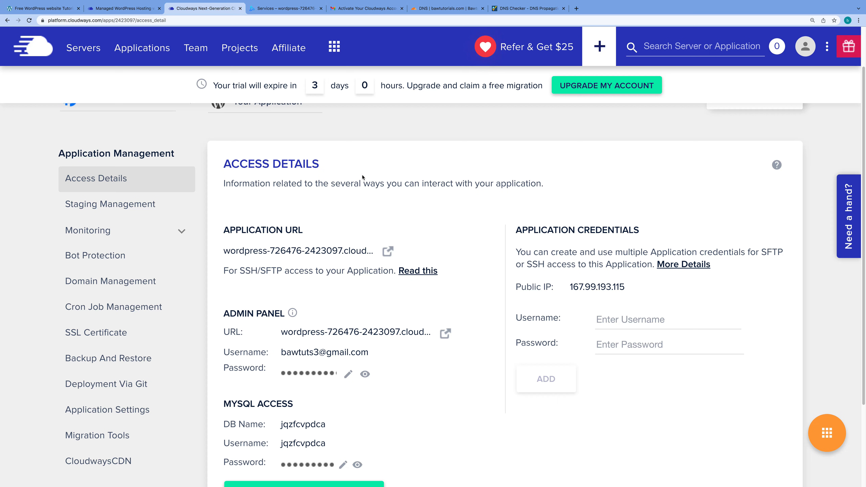
Enter bawtutorials.com as the primary domain in Domain Management and save the changes
left_click(139, 284)
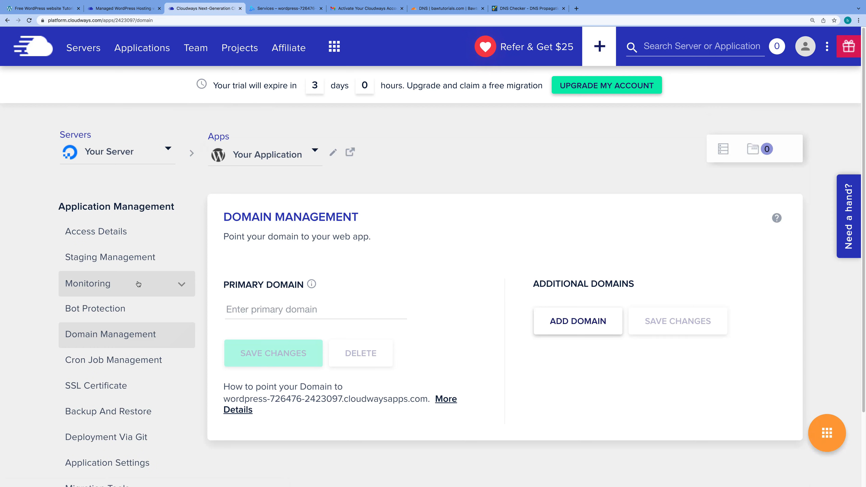
left_click(303, 310)
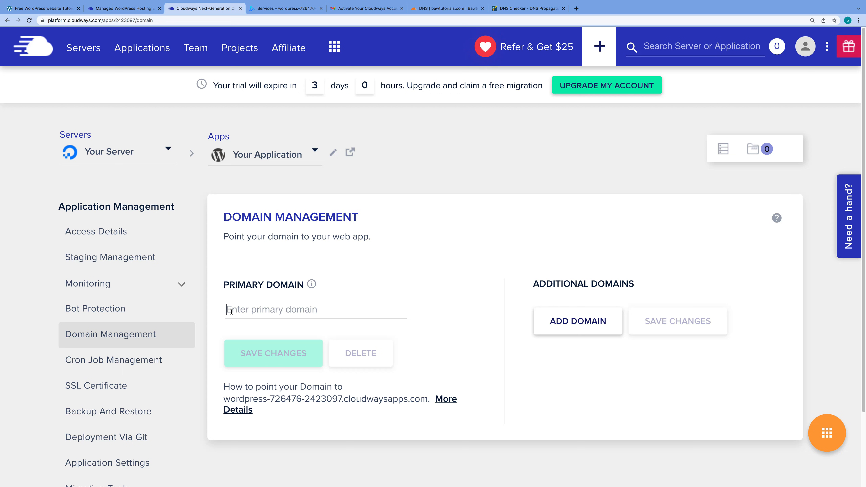
left_click(431, 10)
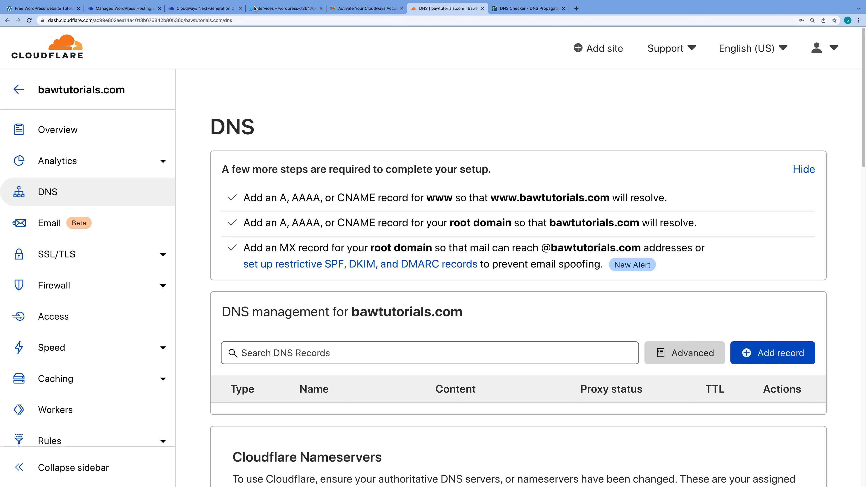
left_click(194, 9)
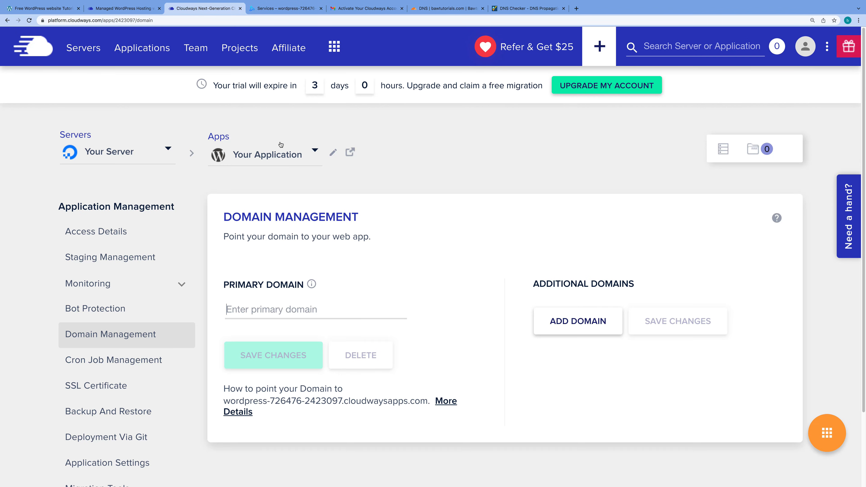
type("ba")
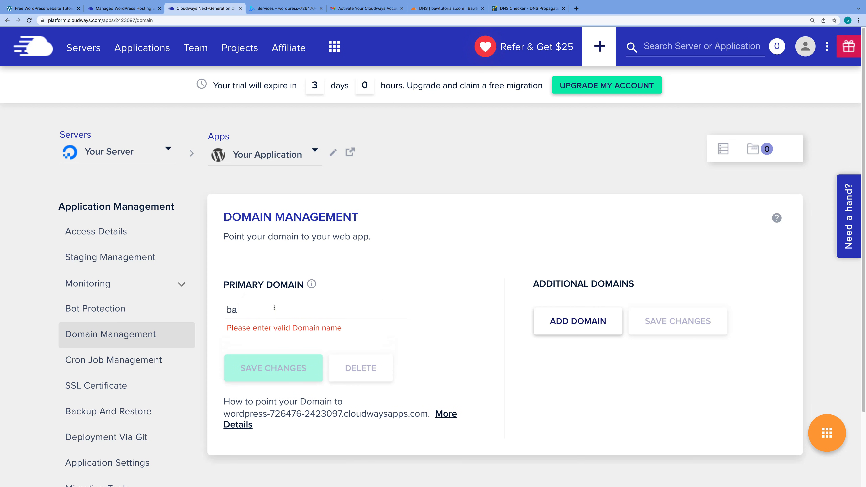
type("wtutorial.com")
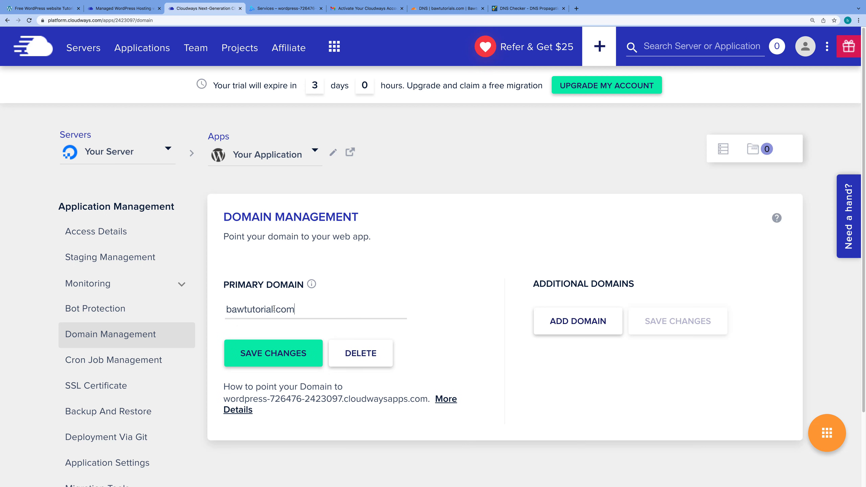
left_click(274, 309)
type("s")
left_click(276, 355)
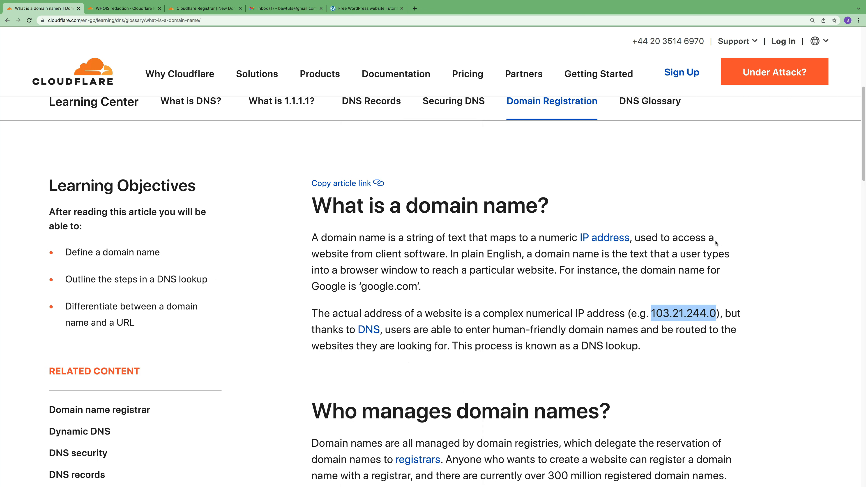
Highlight the example domain google.com and IP address 103.21.244.0 in the domain-name article
left_click_drag(364, 287, 418, 289)
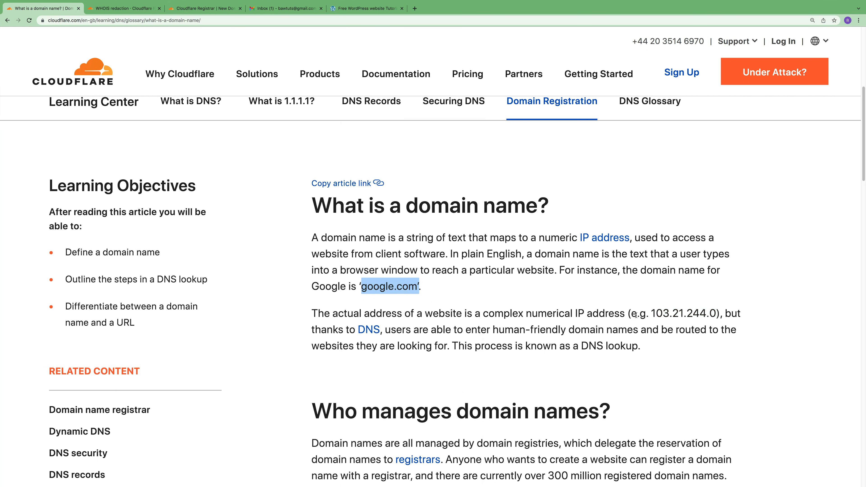
left_click_drag(652, 313, 716, 314)
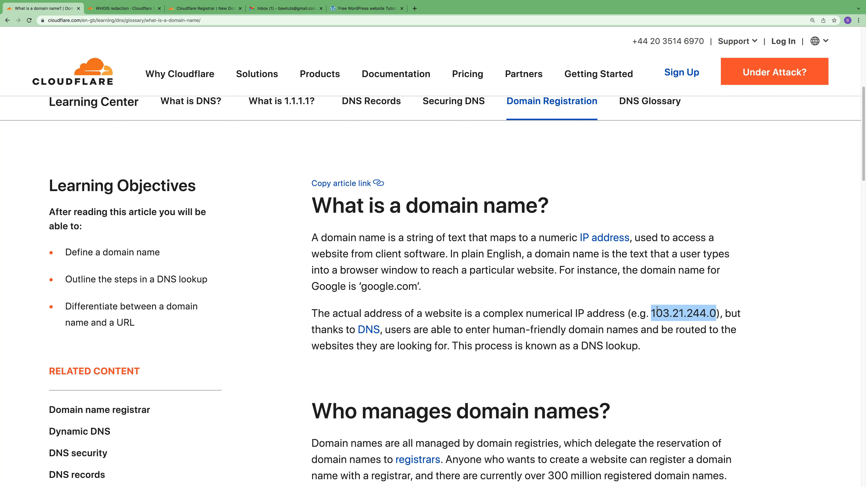
left_click_drag(653, 314, 715, 313)
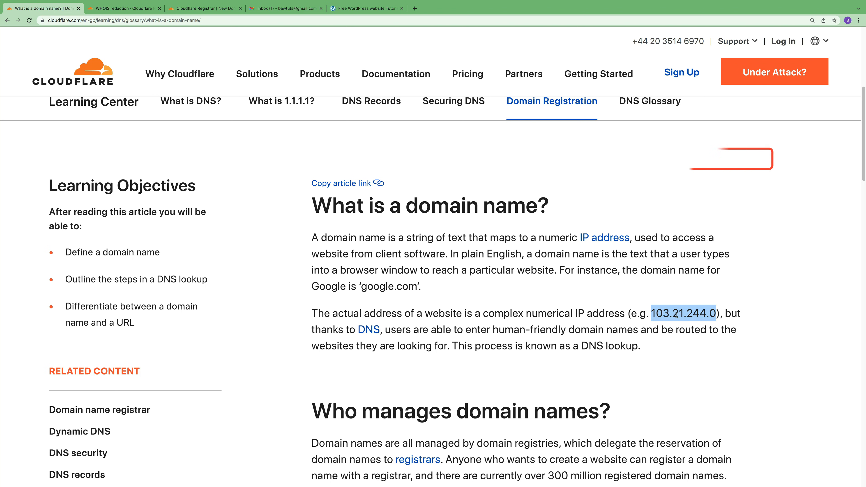
left_click_drag(651, 314, 715, 314)
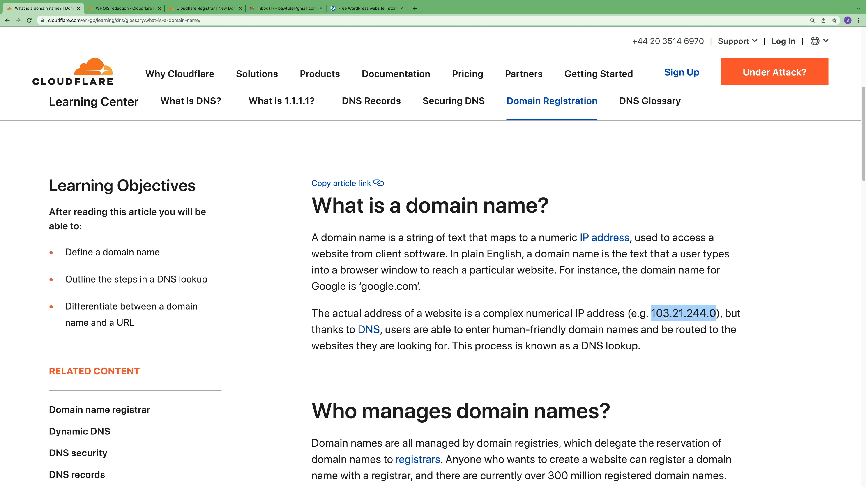
left_click_drag(652, 314, 717, 311)
left_click(204, 10)
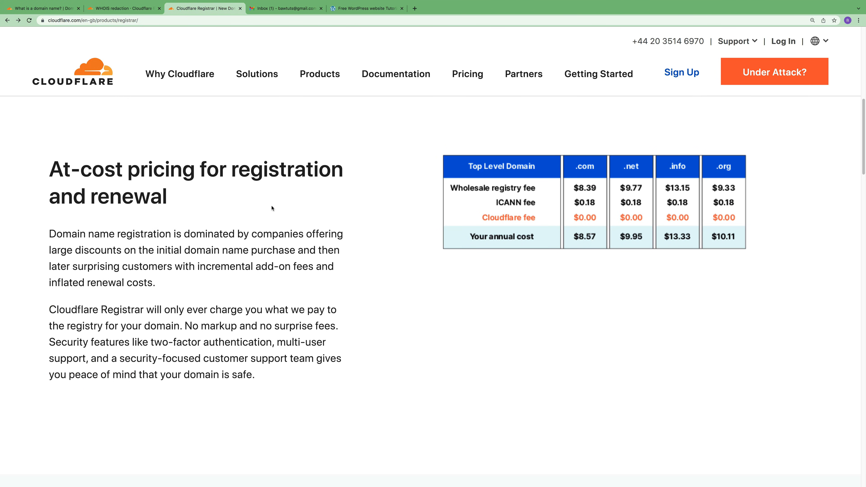
Highlight 'No markup and no surprise fees.' on the Registrar pricing page, then choose Register Now
left_click(377, 9)
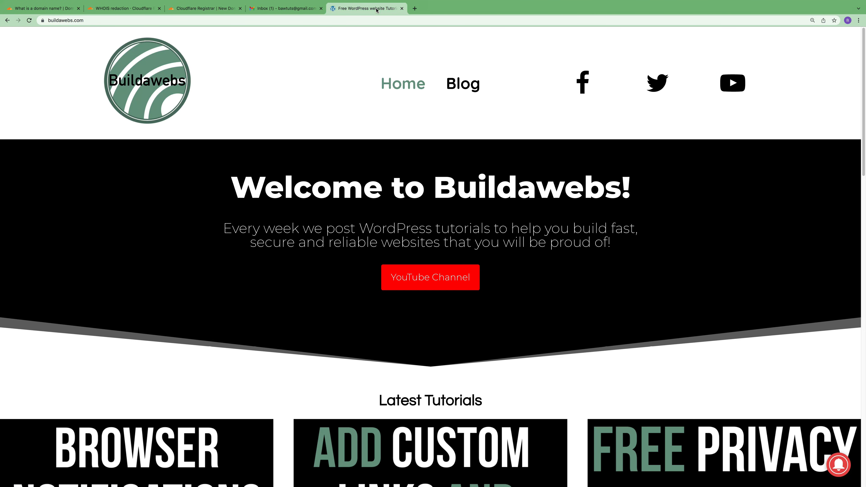
left_click(205, 9)
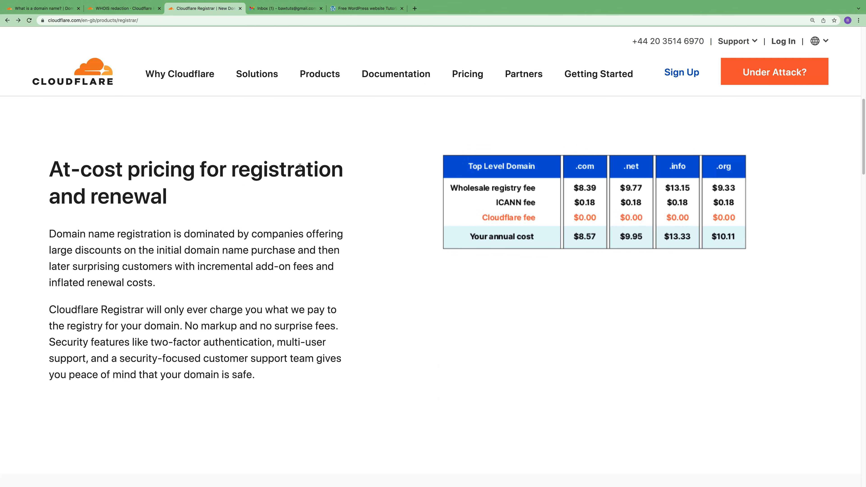
left_click_drag(187, 325, 344, 329)
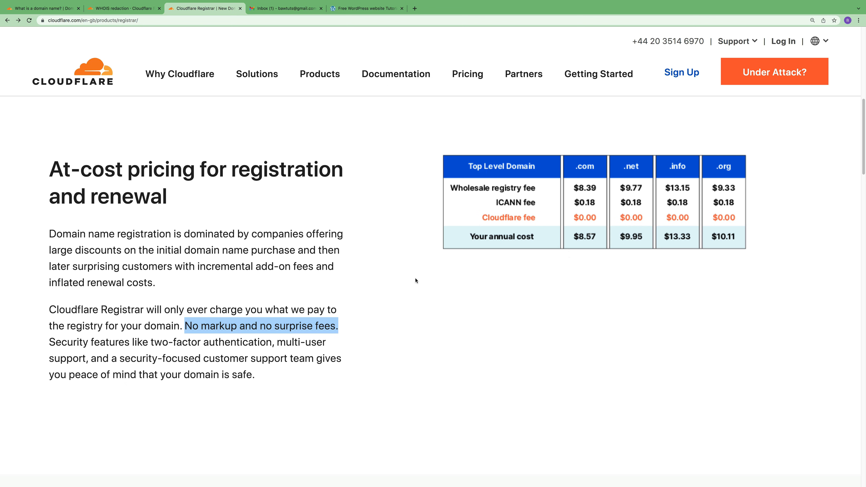
scroll(414, 307, "up", 5)
scroll(413, 308, "up", 5)
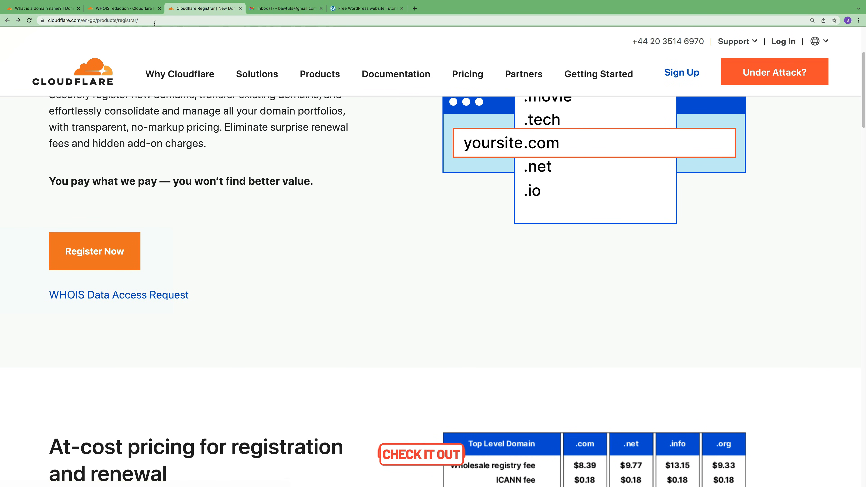
left_click(102, 254)
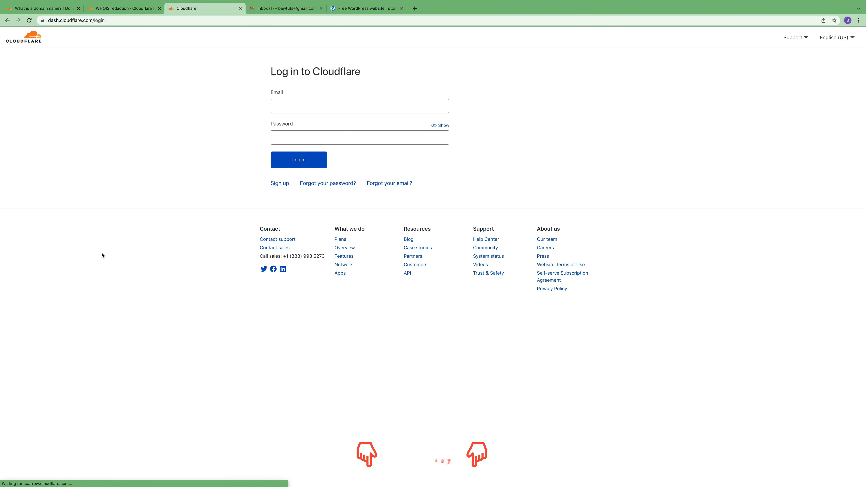
Sign up for a Cloudflare account using the suggested e-mail address and a new password
left_click(279, 185)
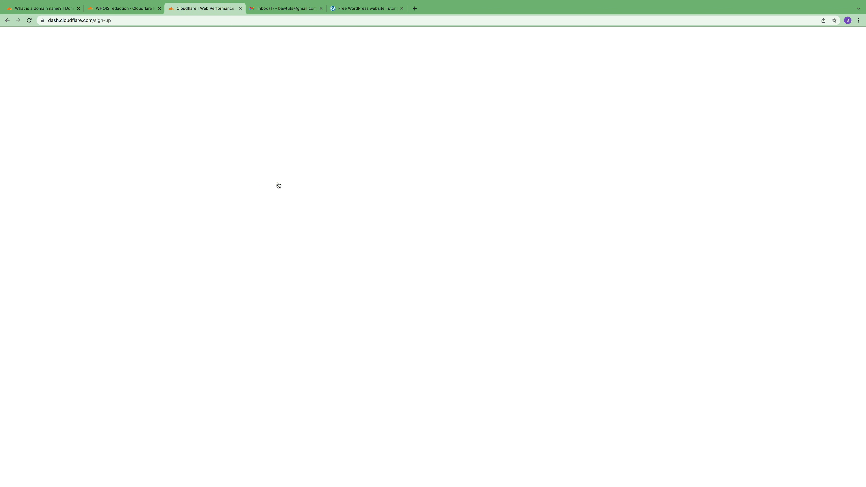
left_click(308, 100)
key("super+v")
left_click(301, 130)
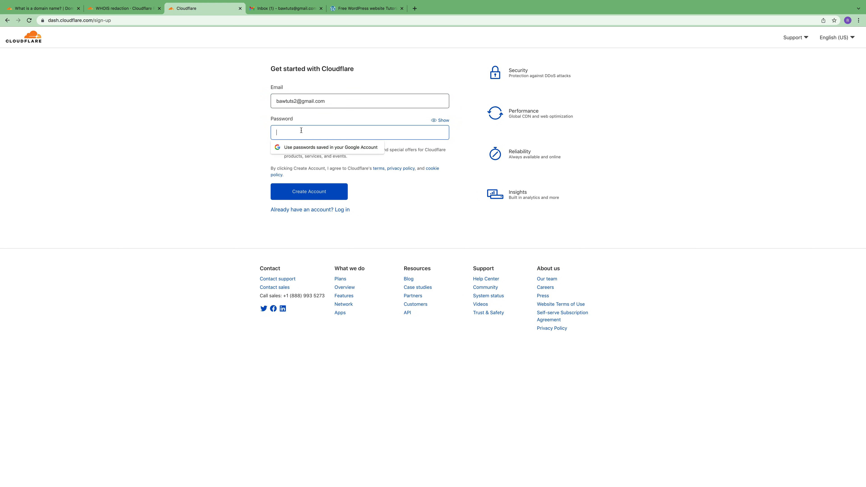
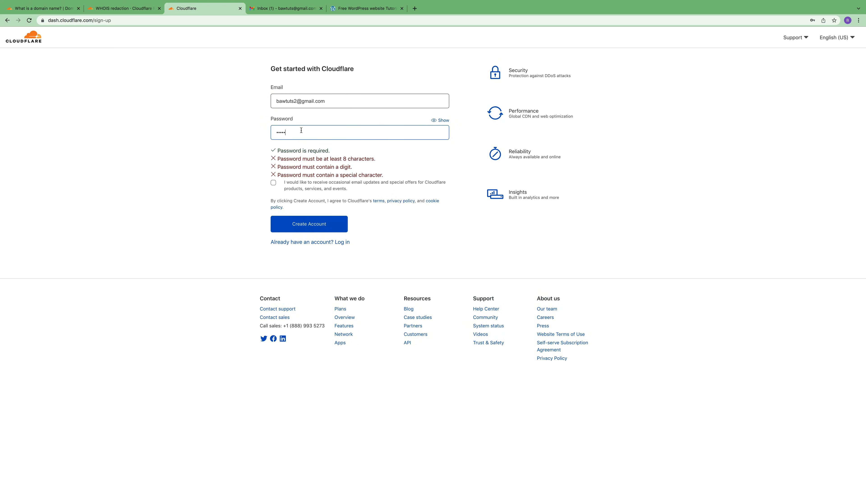
left_click(301, 225)
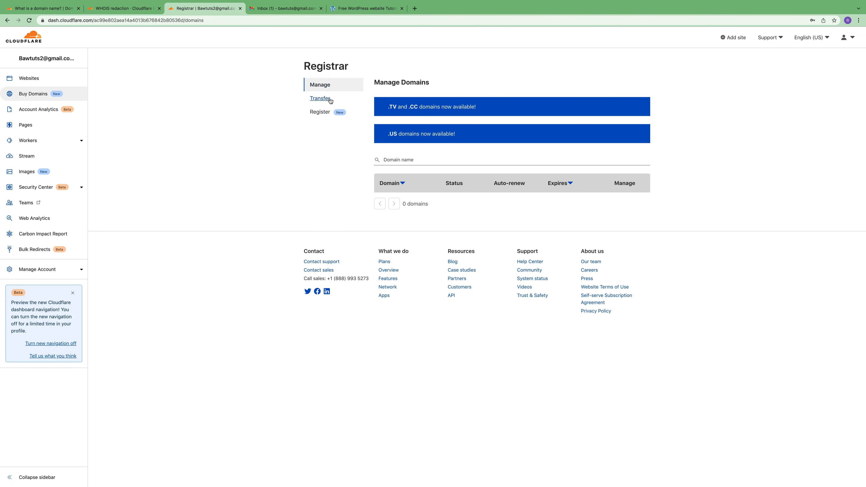
Search Cloudflare's domain registration for bawtutorials.com availability
left_click(324, 114)
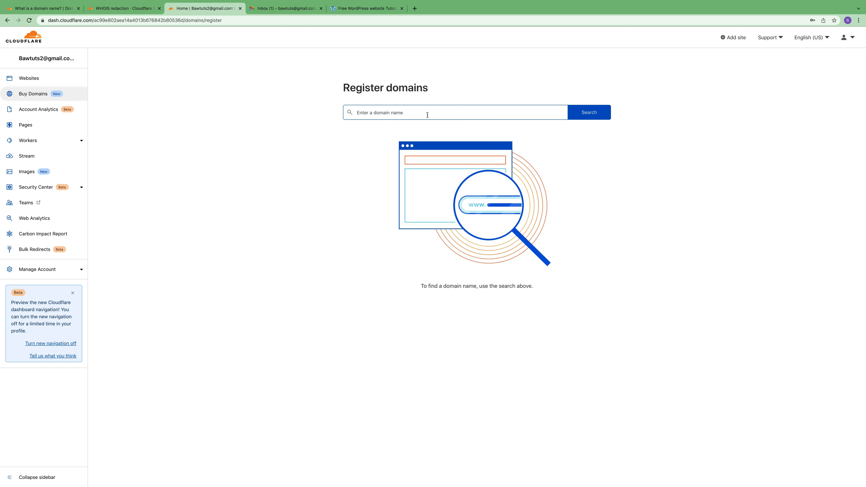
left_click(402, 113)
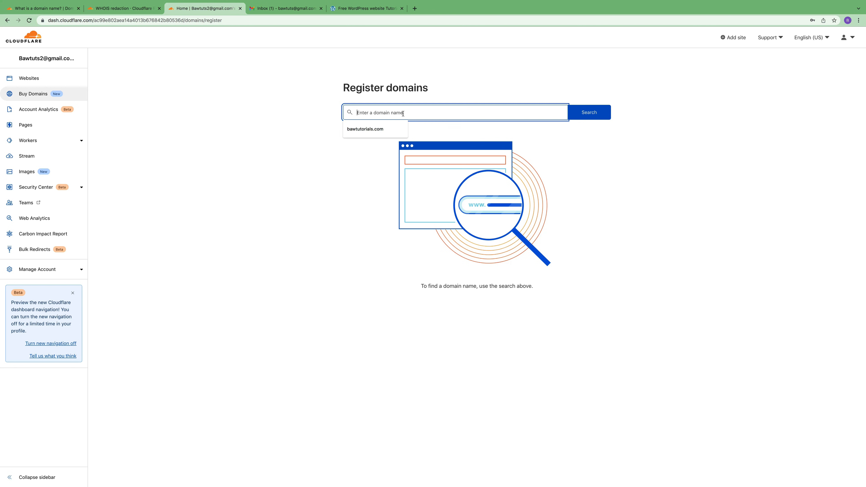
left_click(385, 131)
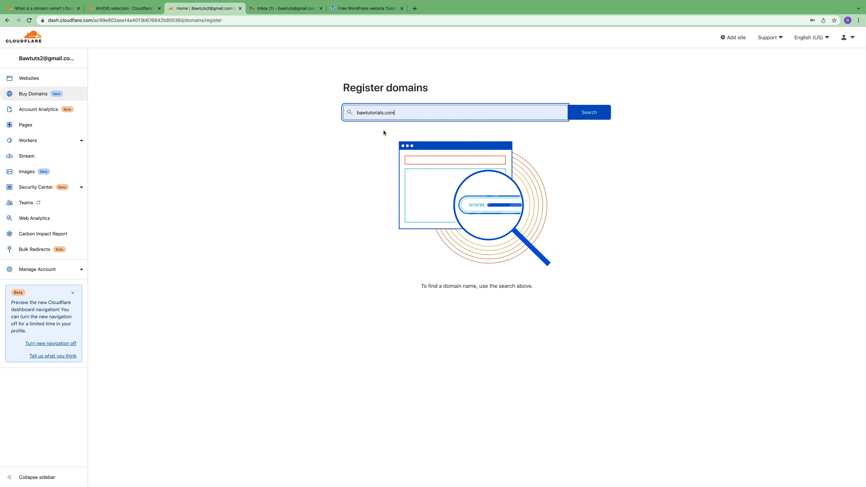
left_click(592, 114)
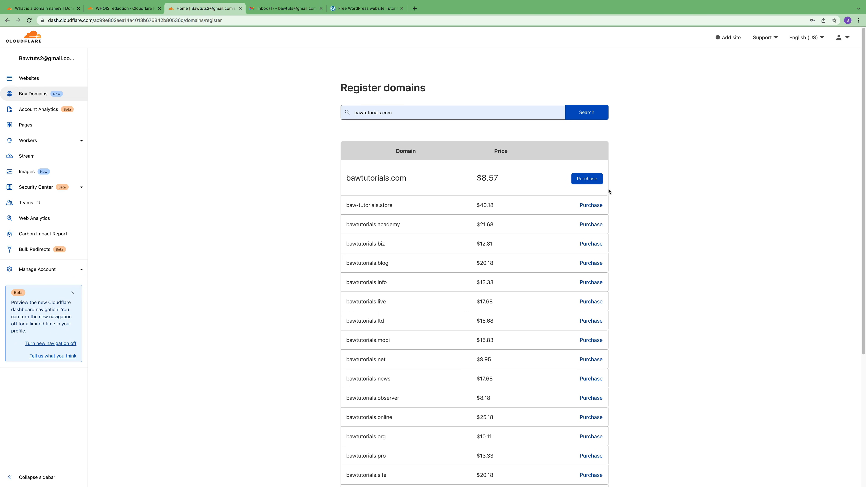
Purchase bawtutorials.com for 1 year at $8.57, paying with PayPal, and submit the registration
left_click(586, 181)
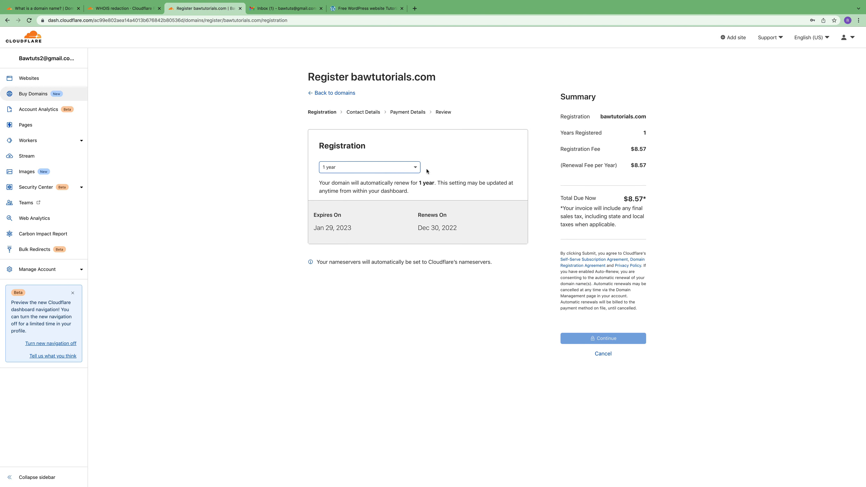
left_click(418, 169)
left_click_drag(417, 201, 416, 233)
left_click(358, 353)
left_click(358, 354)
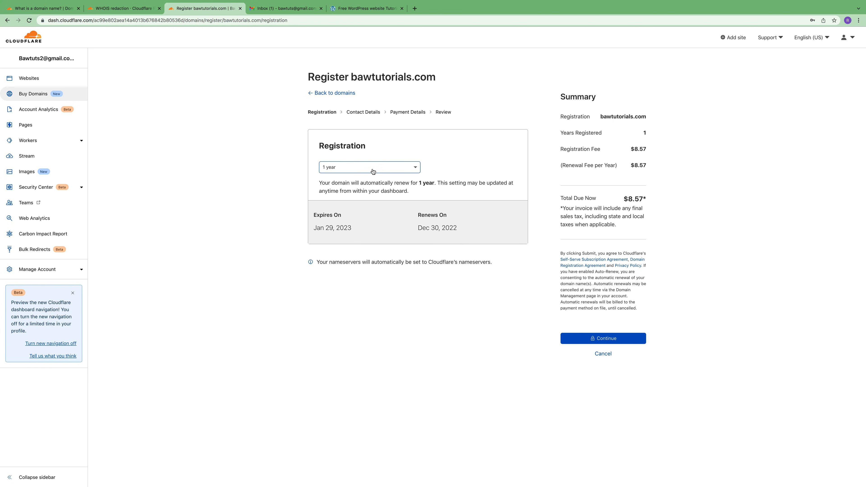
left_click(612, 338)
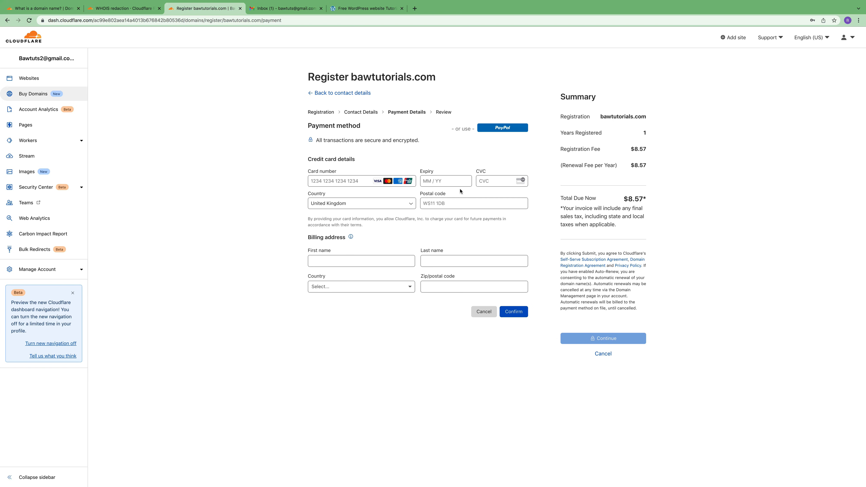
left_click(506, 128)
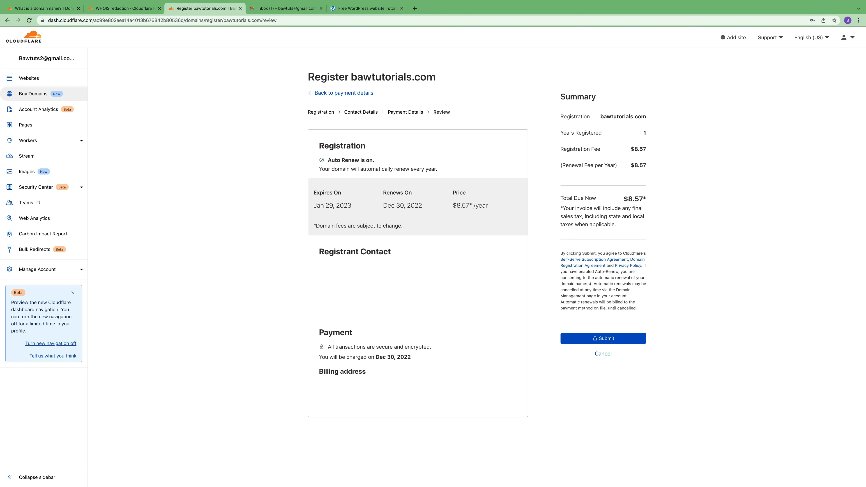
left_click(618, 338)
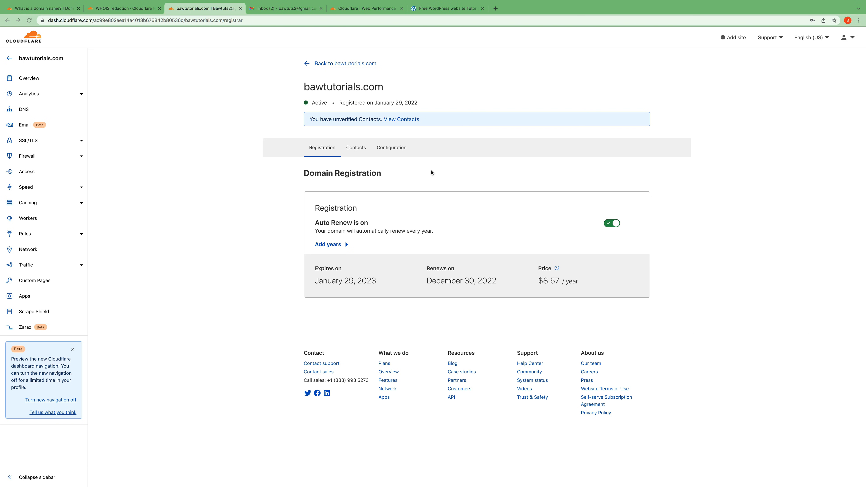
Open bawtutorials.com's Domain Contacts page from the unverified contacts banner
left_click(403, 120)
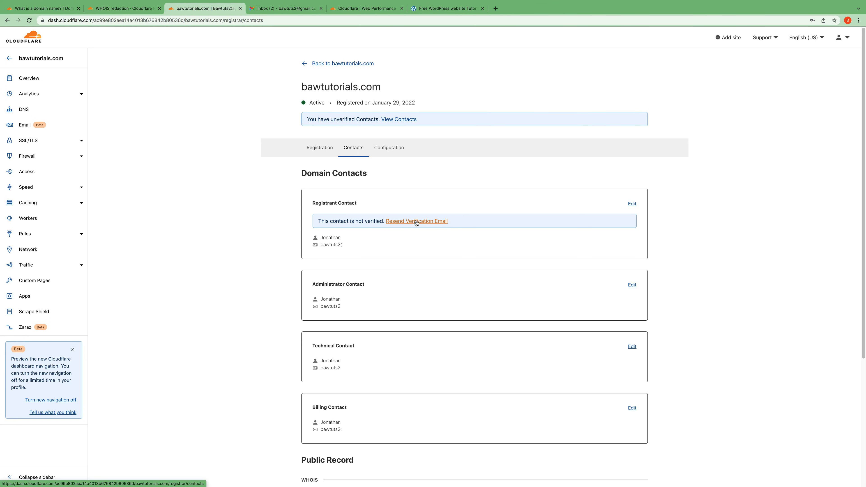
Verify the registrant e-mail through the Cloudflare link in Gmail, then return to Domain Contacts
left_click(284, 8)
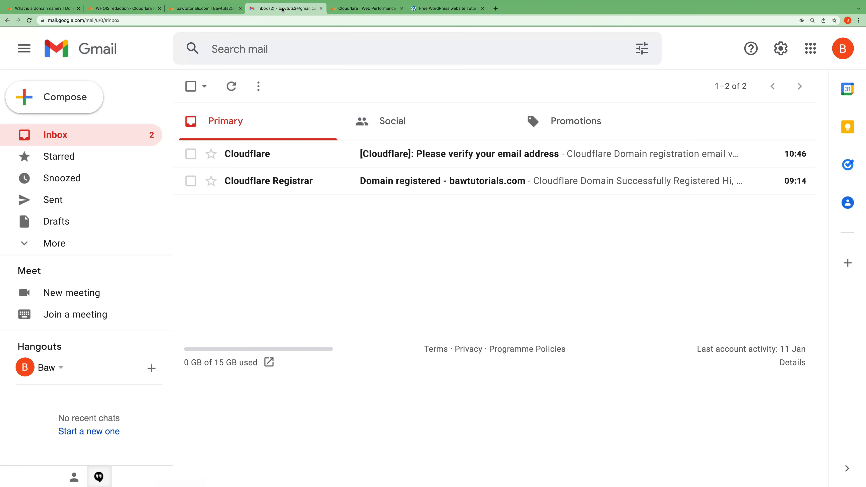
left_click(432, 157)
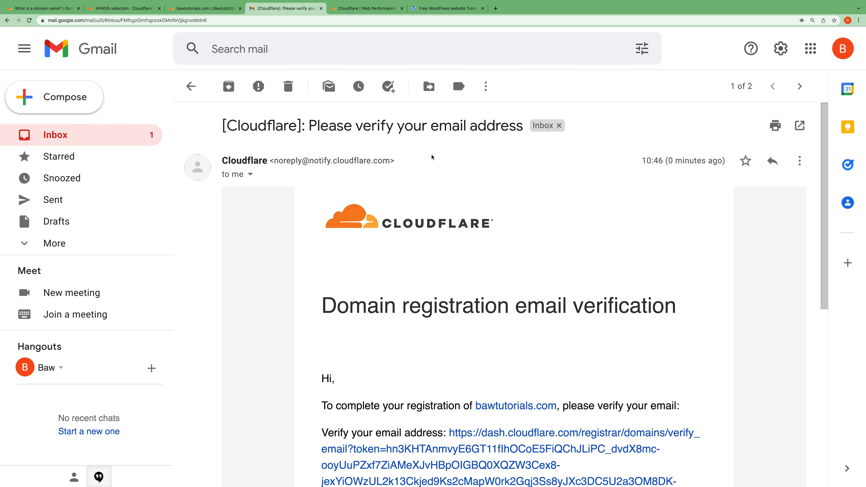
scroll(520, 328, "down", 3)
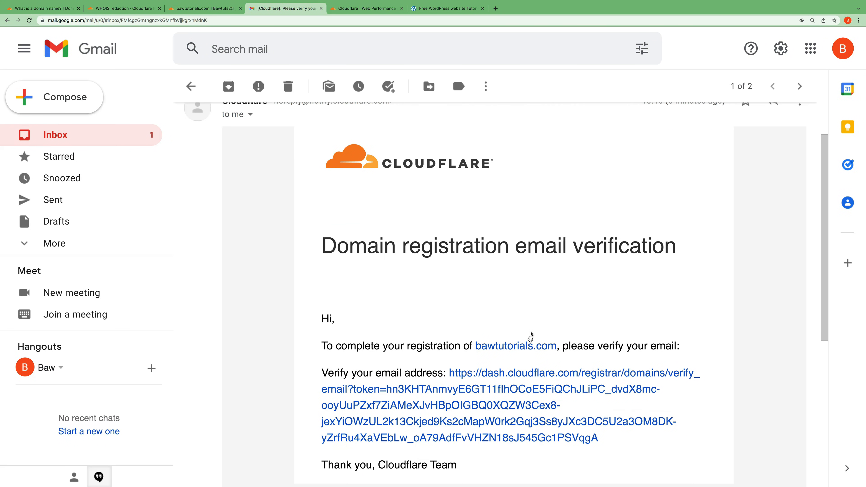
left_click(509, 352)
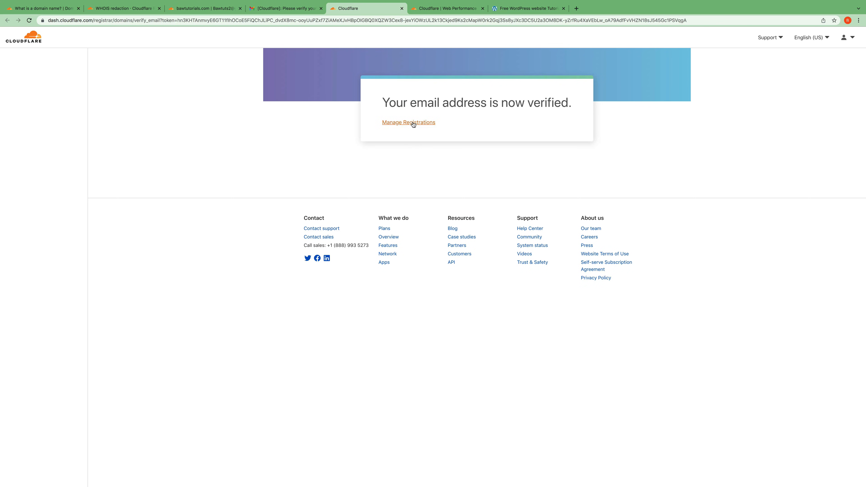
left_click(294, 9)
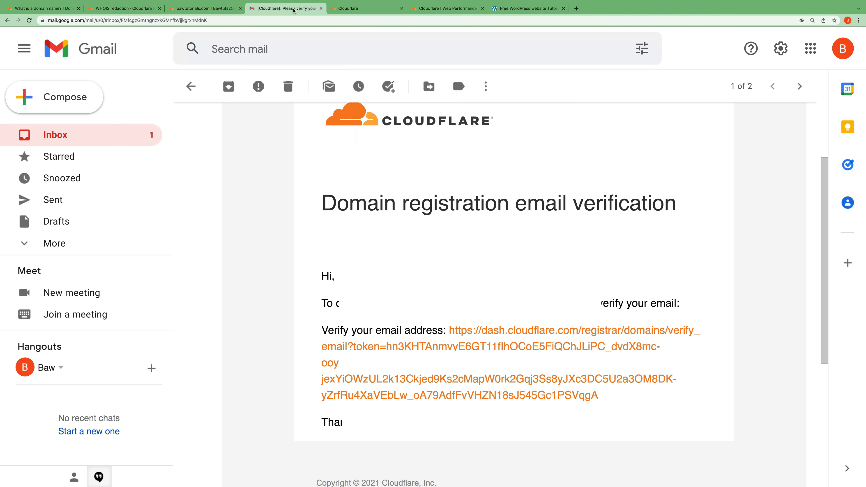
left_click(219, 9)
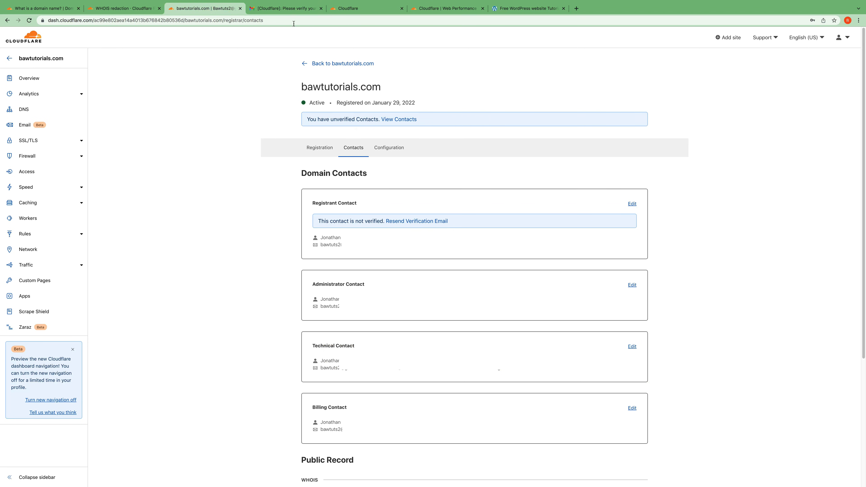
Reload the bawtutorials.com Domain Contacts page to recheck the registrant verification status
left_click(29, 20)
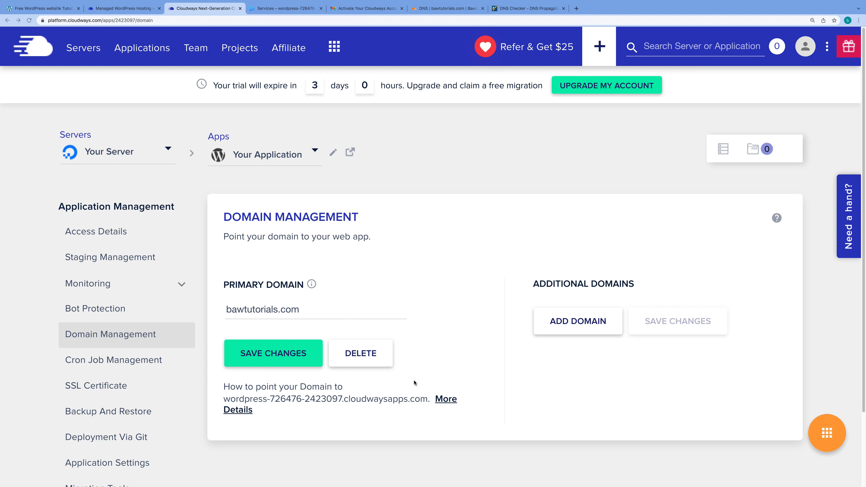
Read the Cloudways go-live guide linked from the primary domain's More Details
left_click(311, 311)
left_click(445, 400)
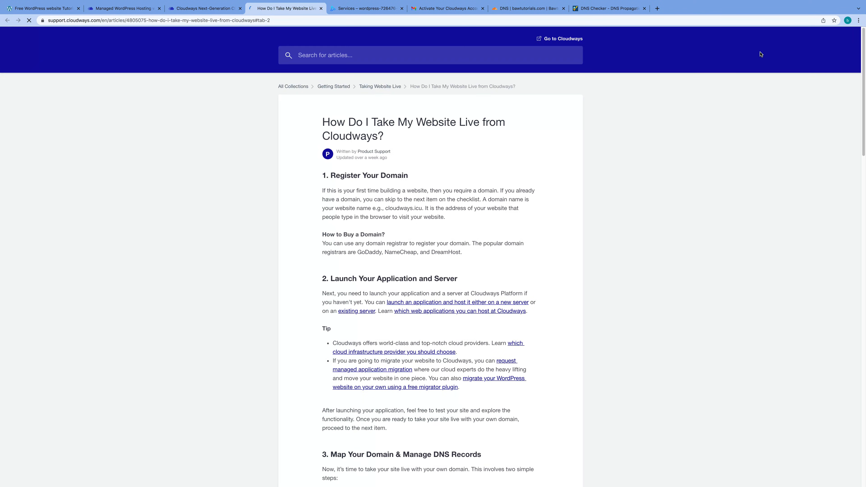
left_click_drag(328, 183, 402, 186)
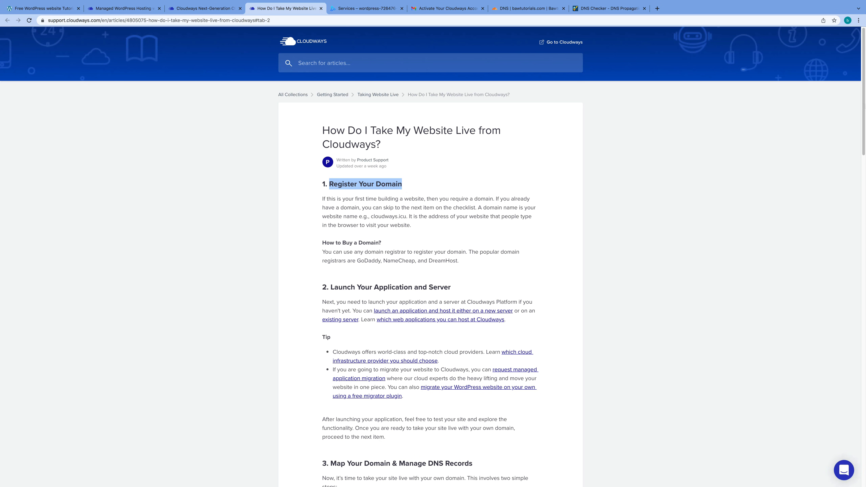
scroll(854, 121, "down", 3)
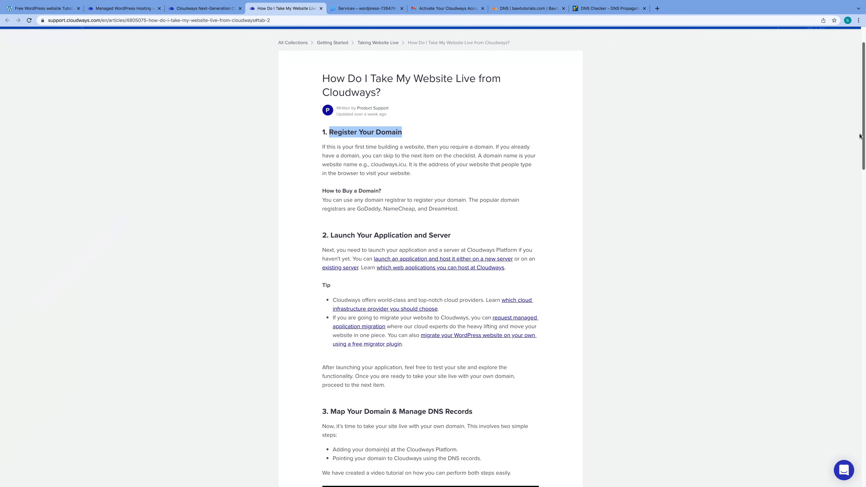
left_click_drag(343, 178, 459, 179)
left_click_drag(865, 158, 616, 205)
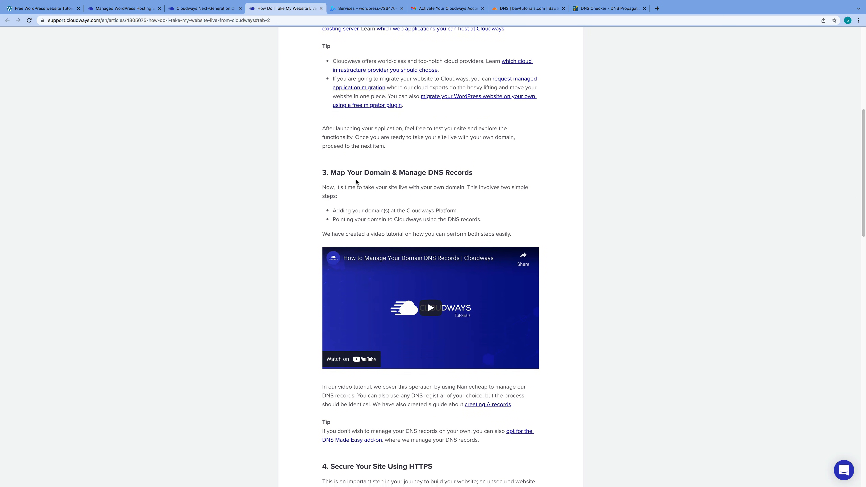
left_click_drag(332, 173, 474, 173)
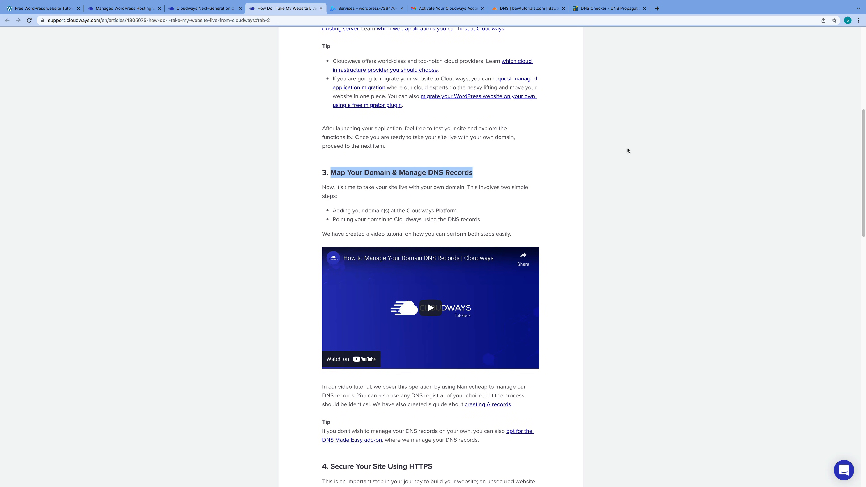
left_click_drag(860, 148, 851, 187)
Review the Creating an A Record article's root and www settings, then return to Domain Management
left_click(494, 245)
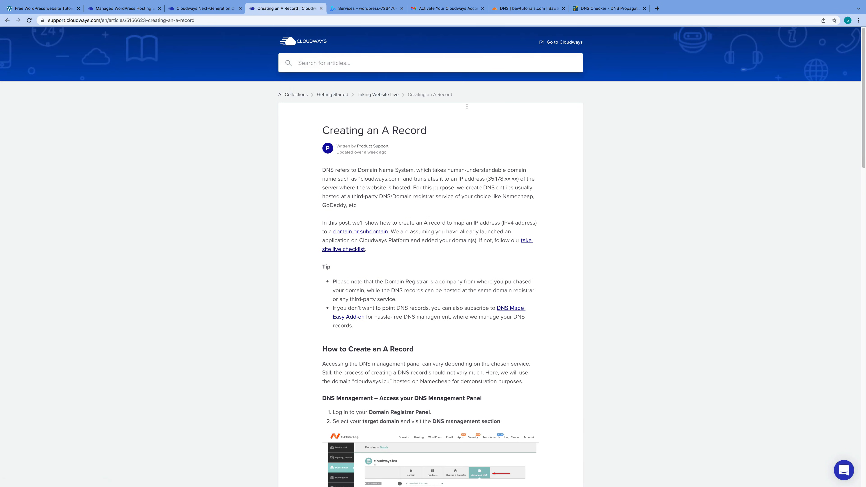
left_click_drag(864, 98, 845, 184)
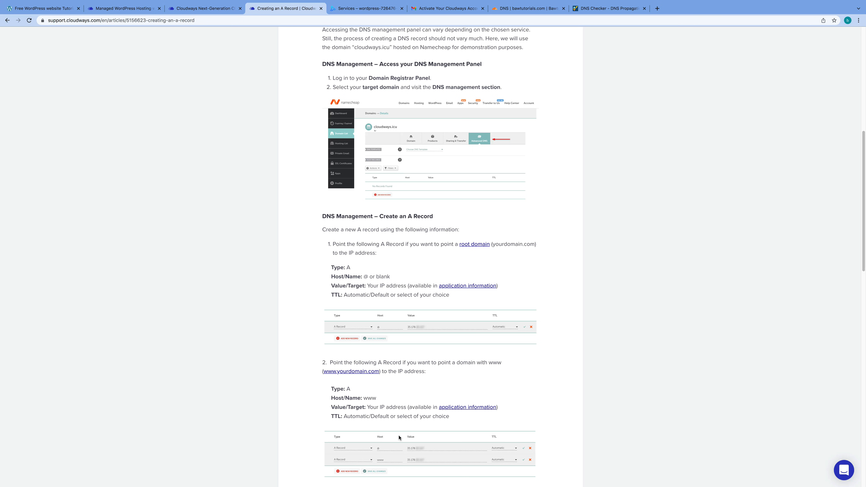
scroll(403, 439, "down", 3)
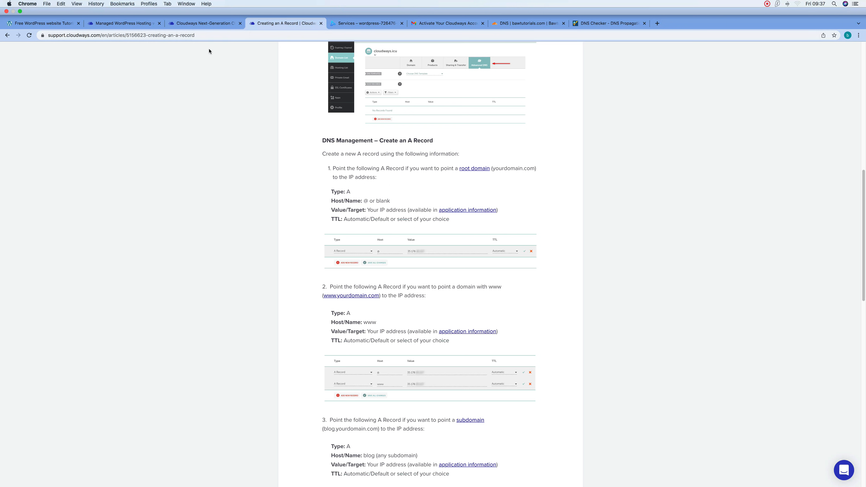
left_click(209, 26)
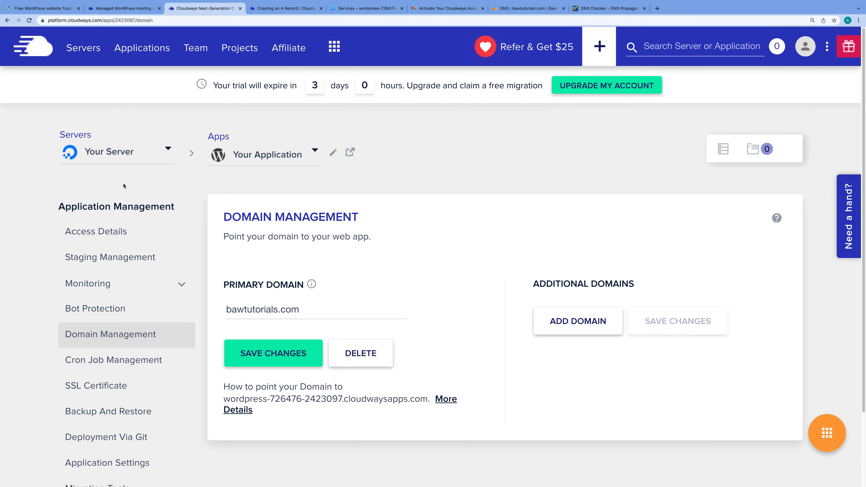
Copy the server's public IP 167.99.193.115 from Master Credentials and switch to Cloudflare DNS
left_click(90, 50)
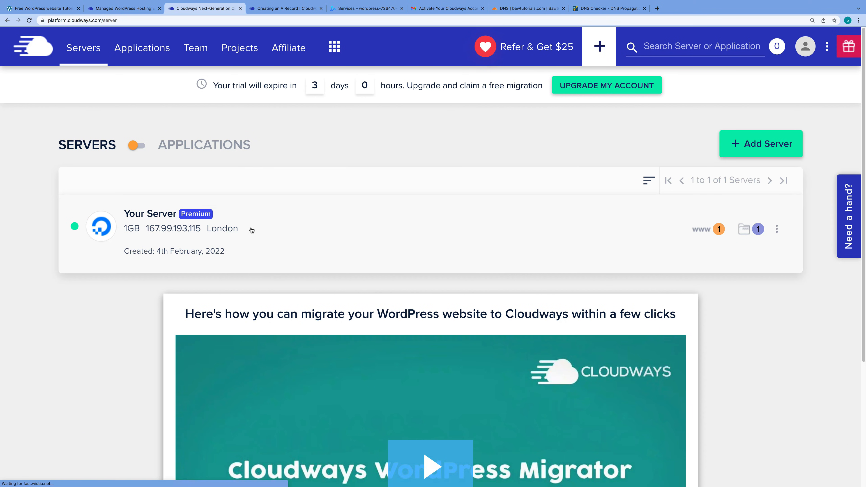
left_click(252, 231)
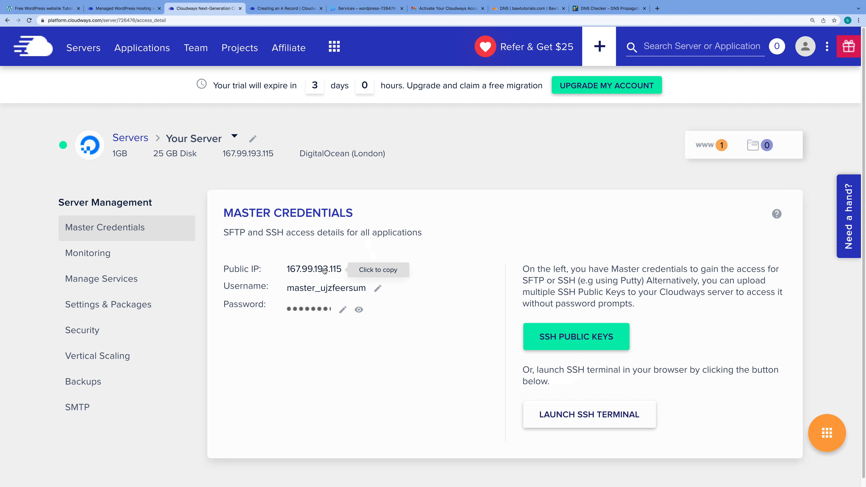
left_click(324, 270)
left_click(327, 272)
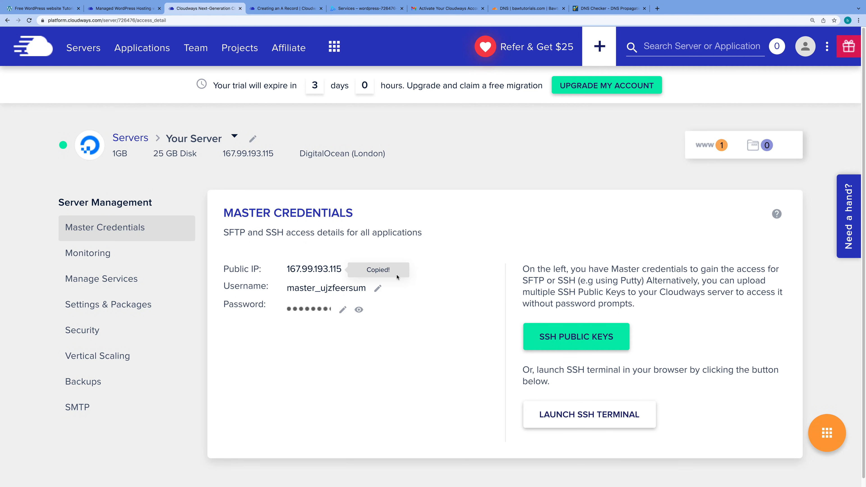
left_click(519, 9)
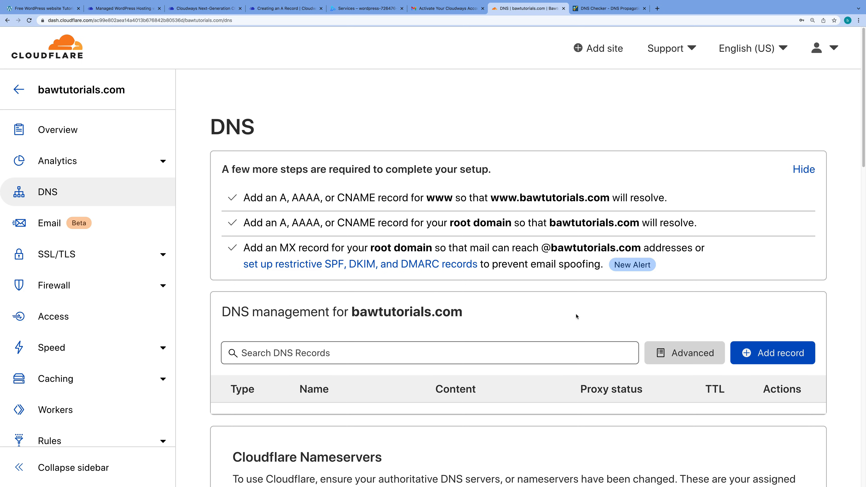
Add a root (@) A record pointing to 167.99.193.115, set to DNS only, and save it
left_click(779, 356)
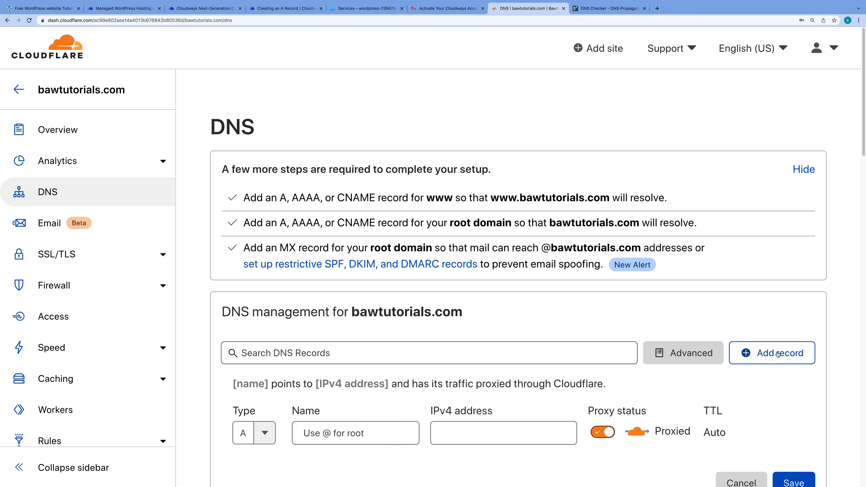
scroll(533, 399, "down", 3)
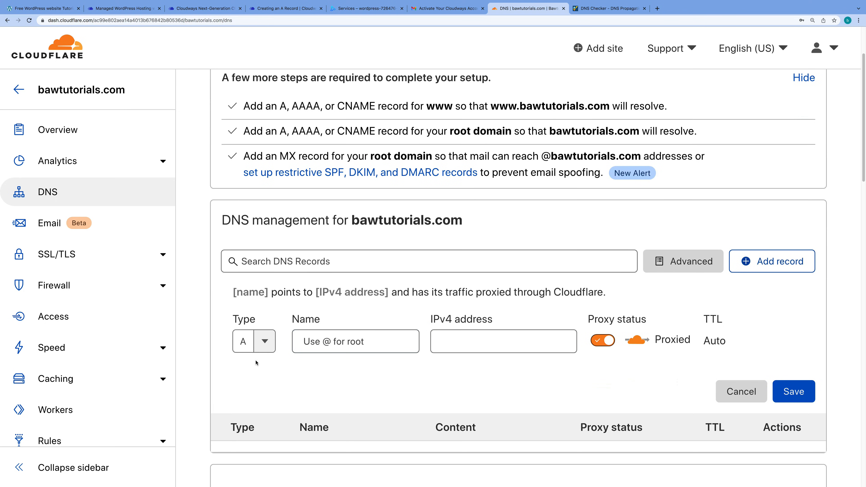
left_click(341, 342)
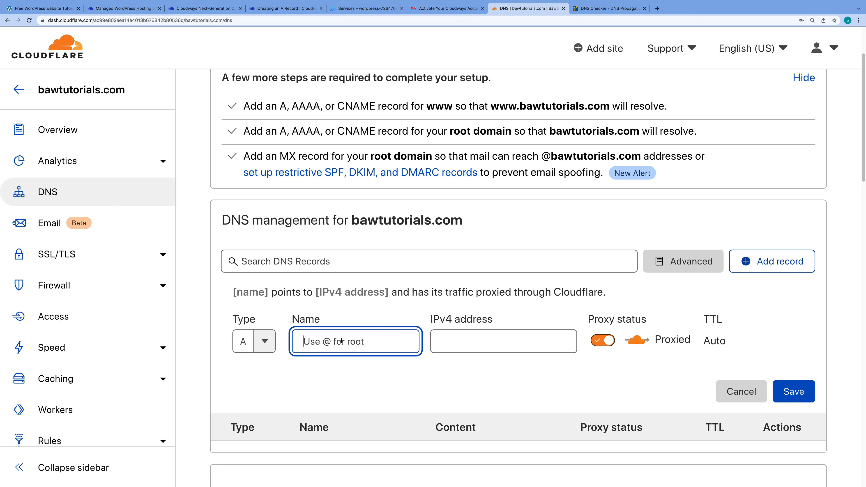
type("@")
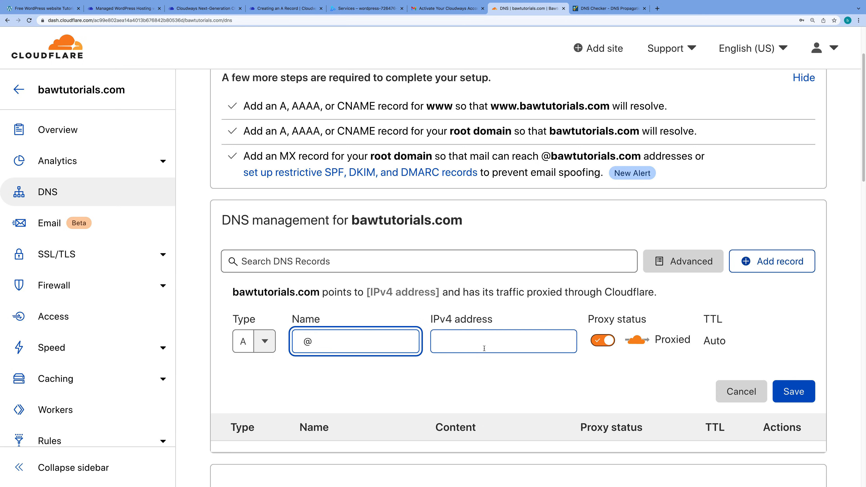
left_click(474, 344)
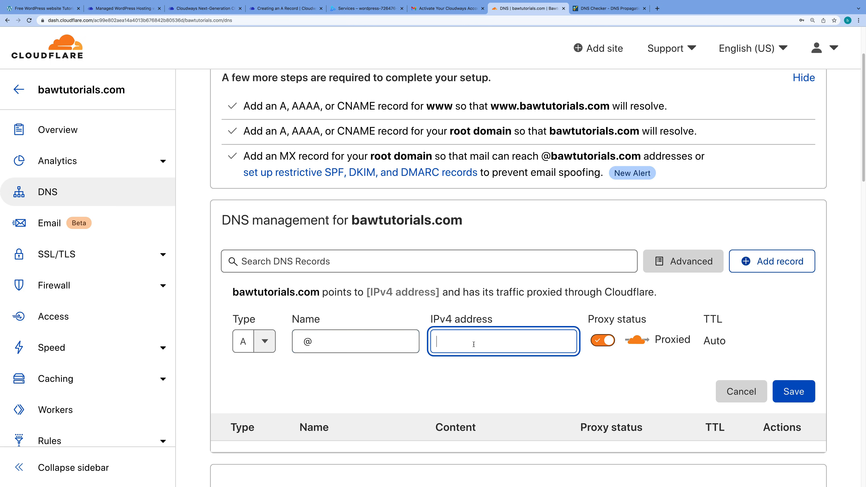
left_click(291, 9)
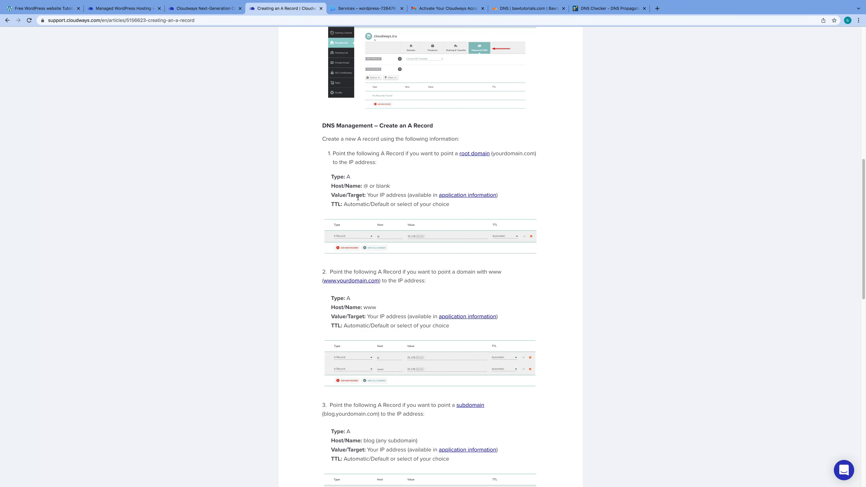
left_click(238, 7)
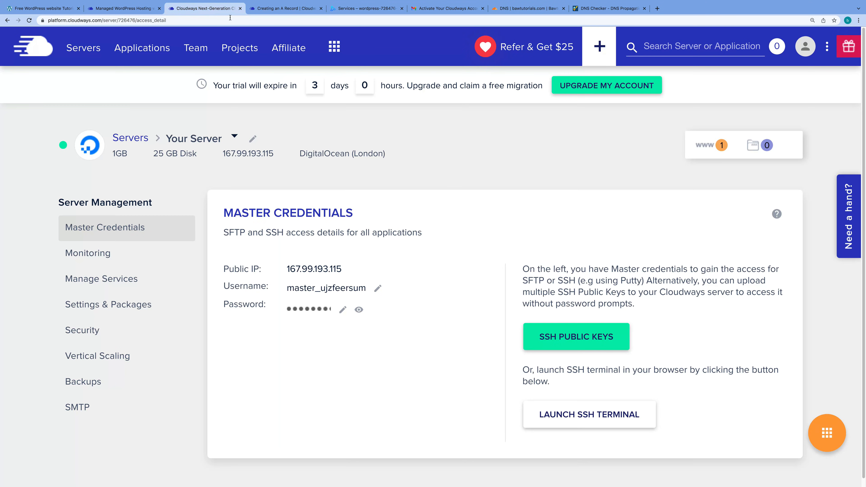
left_click(525, 8)
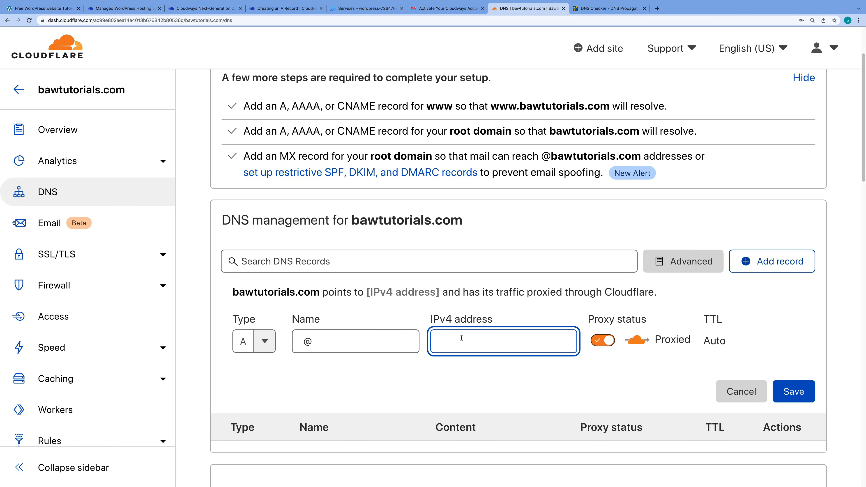
key("super+v")
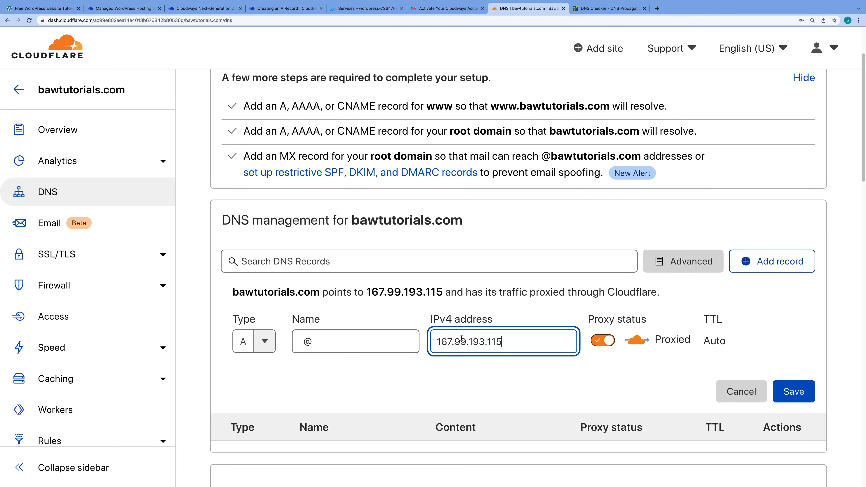
left_click(604, 341)
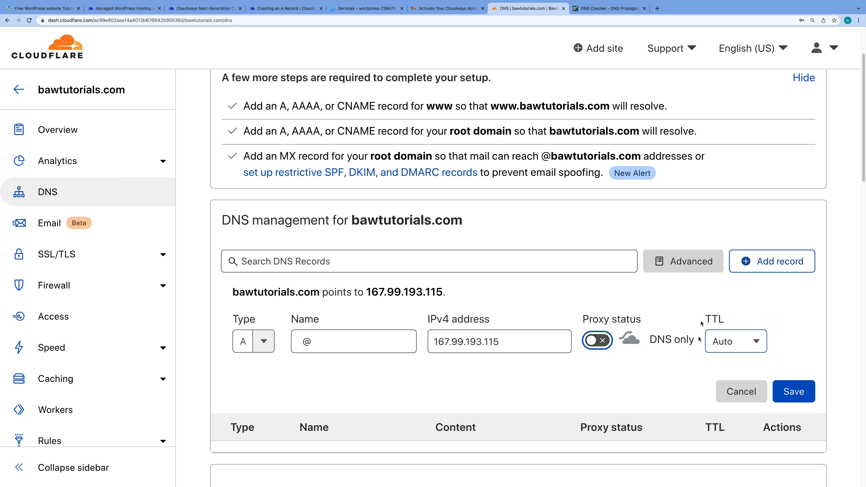
left_click(793, 394)
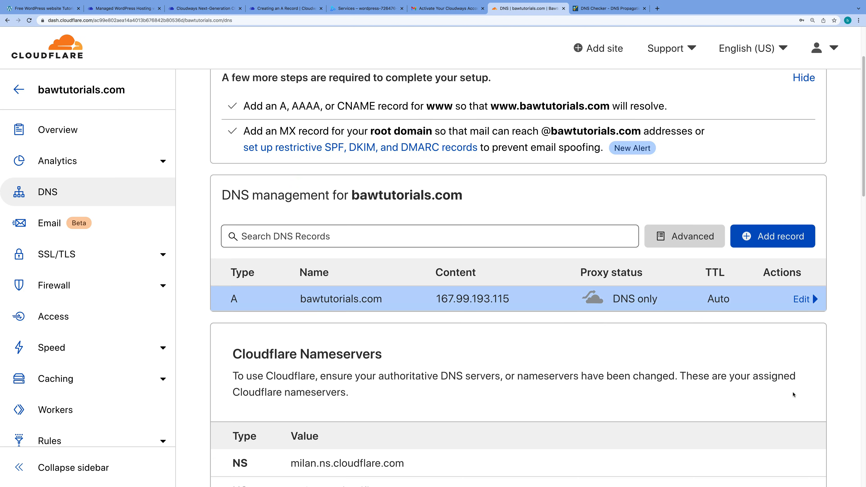
left_click(776, 244)
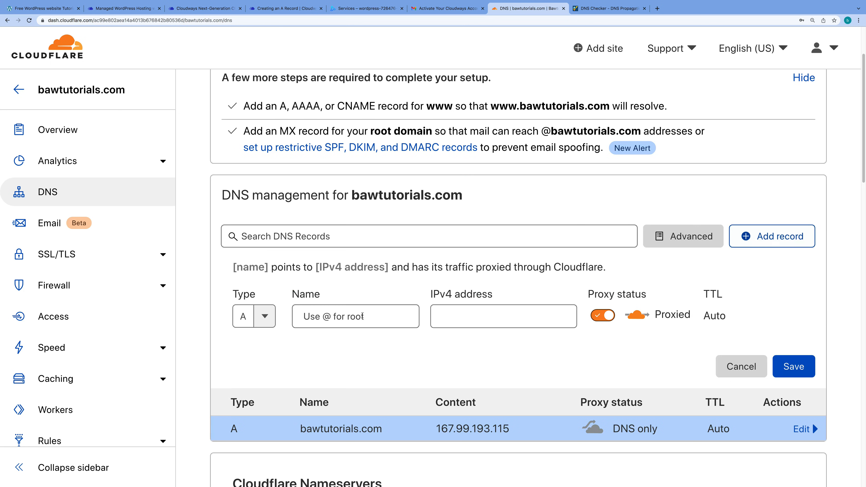
Add and save a www A record pointing to 167.99.193.115 with DNS only status
left_click(351, 317)
type("www")
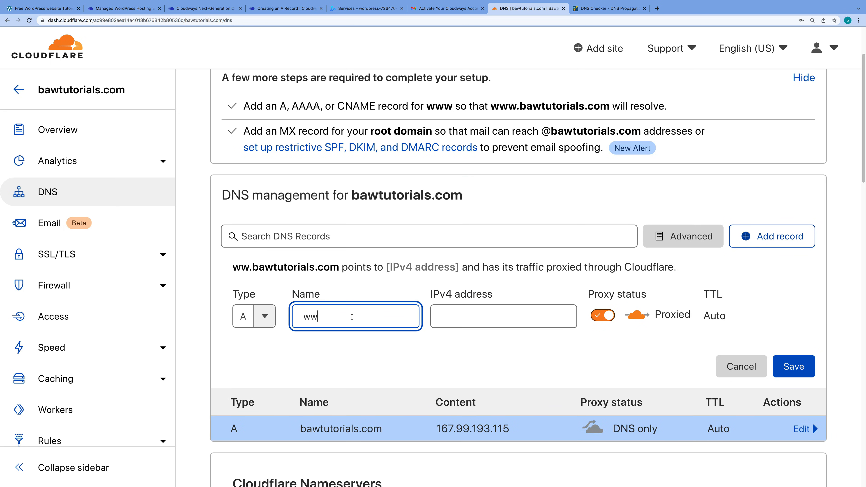
left_click(479, 317)
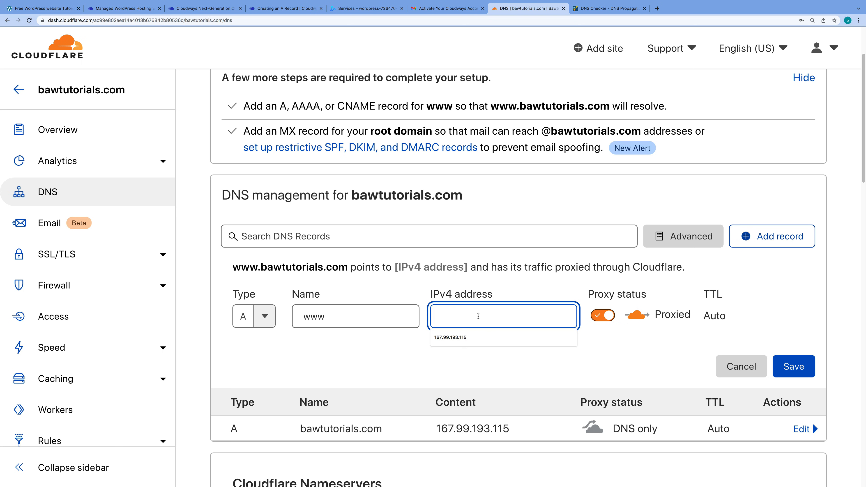
left_click(472, 337)
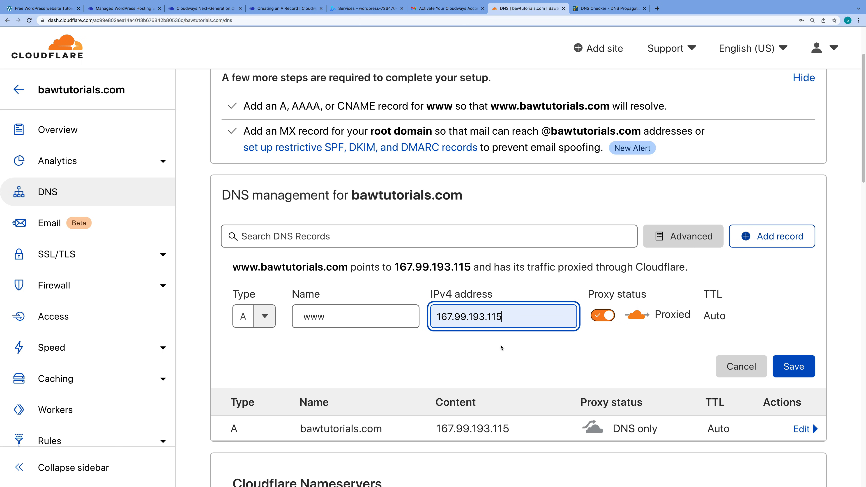
left_click(604, 317)
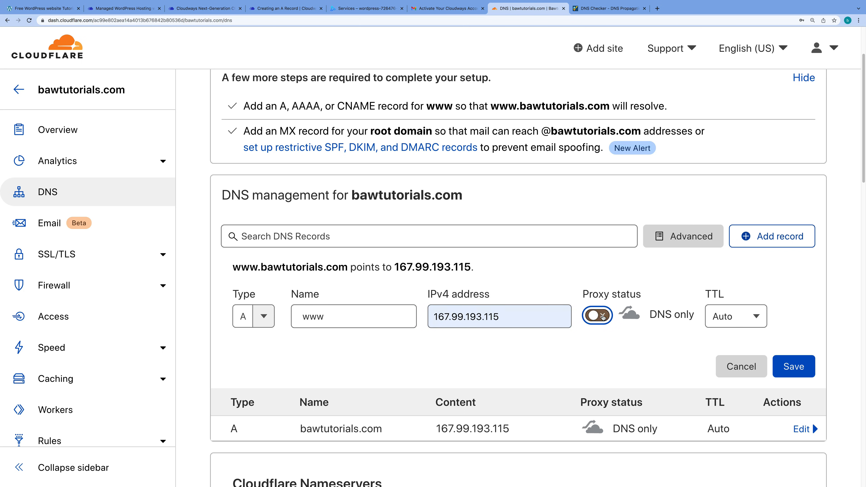
left_click(788, 366)
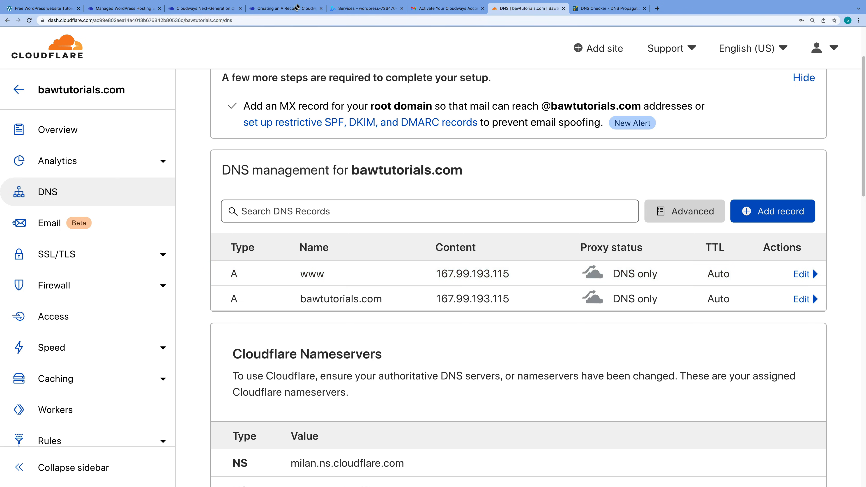
mouse_move(296, 4)
left_click(295, 24)
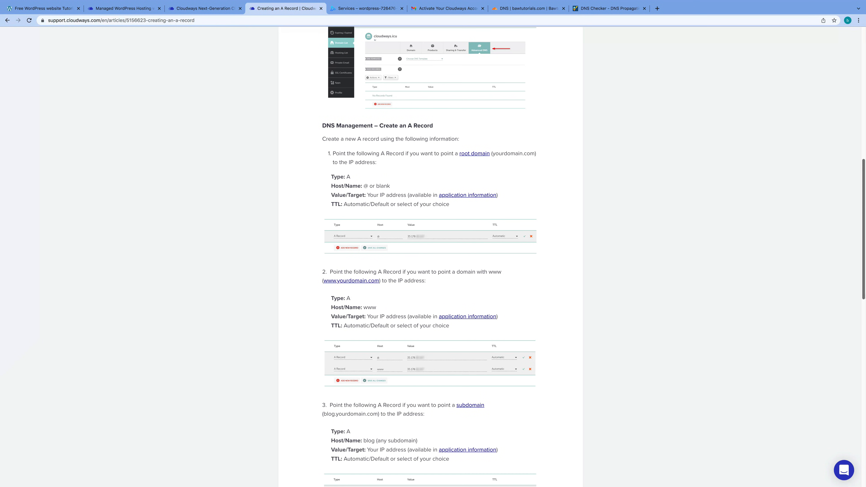
left_click_drag(865, 236, 845, 367)
scroll(845, 367, "down", 4)
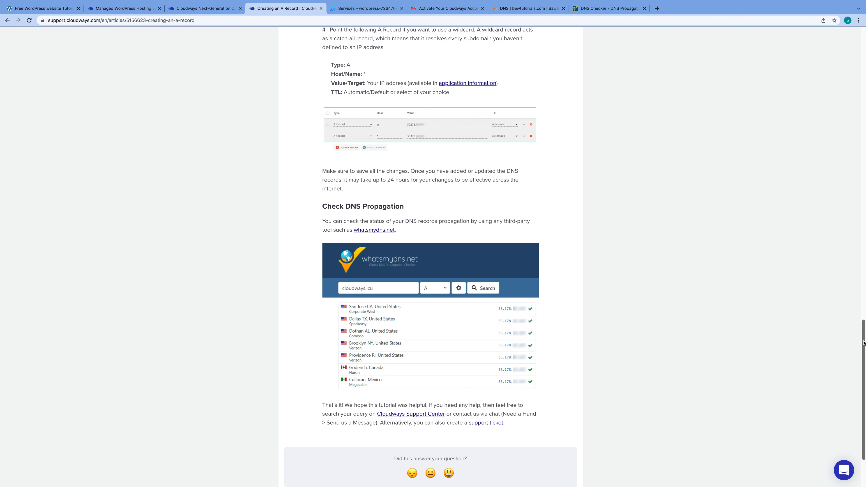
left_click_drag(863, 345, 863, 322)
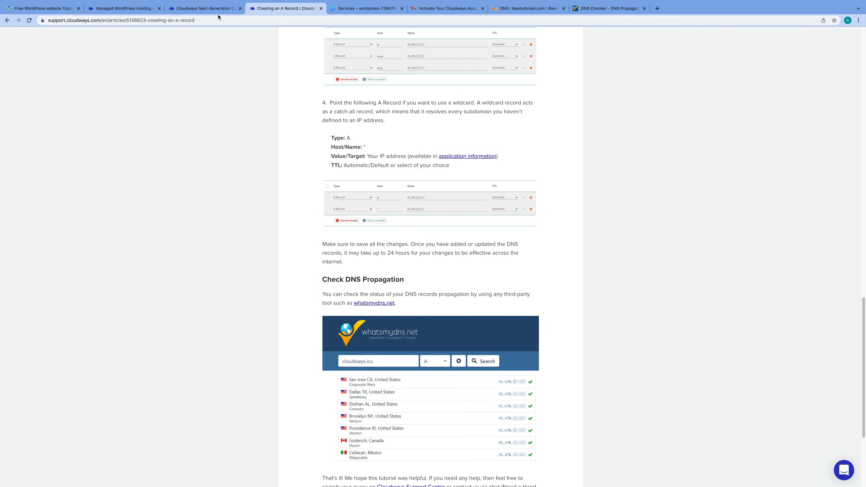
left_click(527, 8)
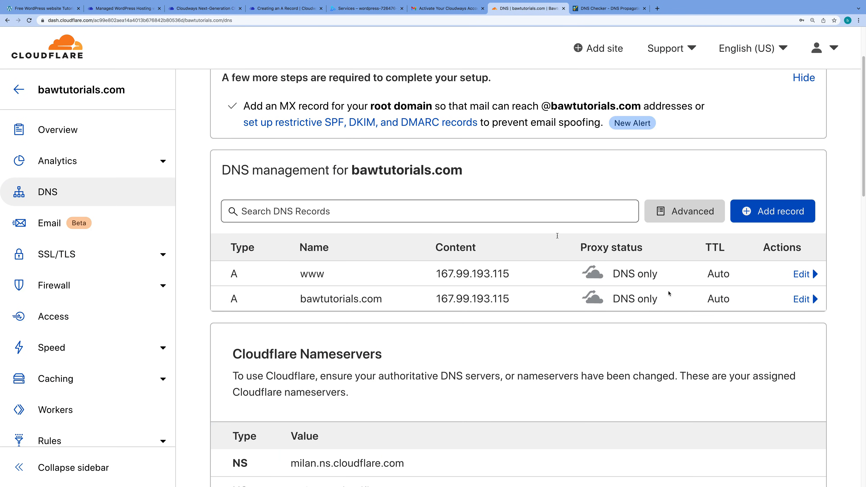
Copy the domain name bawtutorials.com from Cloudflare and bring up the whatsmydns.net checker
mouse_move(467, 14)
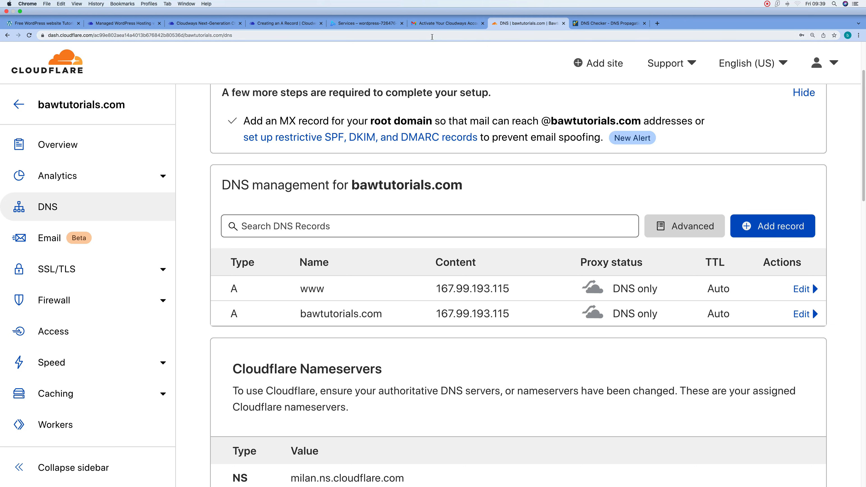
left_click(610, 23)
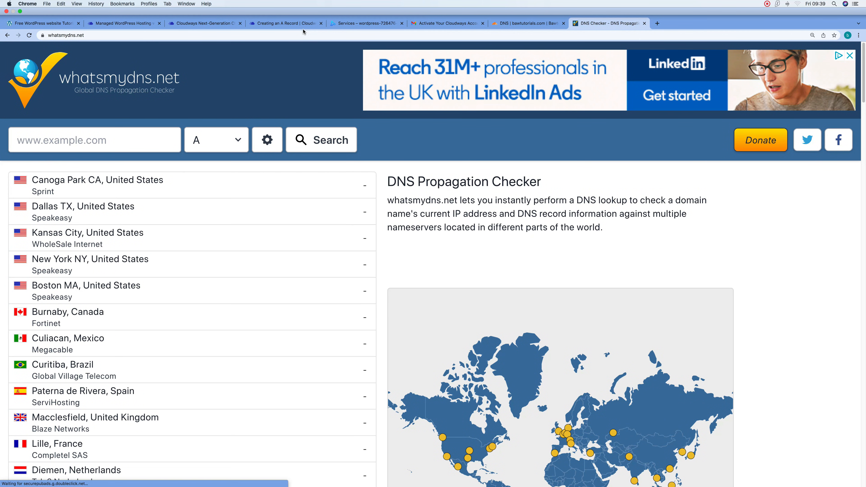
left_click(527, 24)
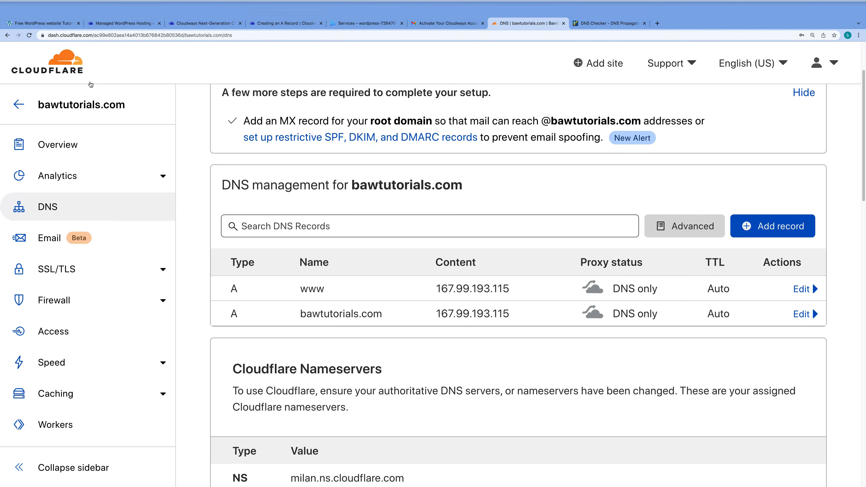
left_click_drag(352, 171, 455, 173)
key("super+c")
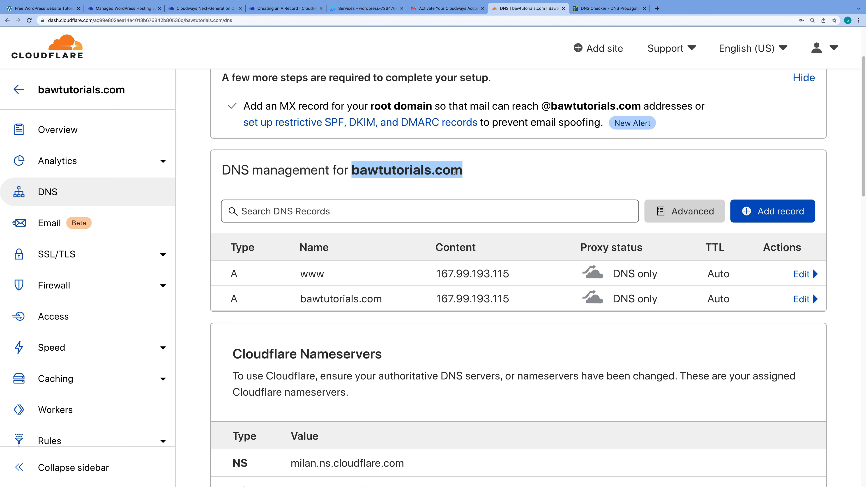
left_click(611, 8)
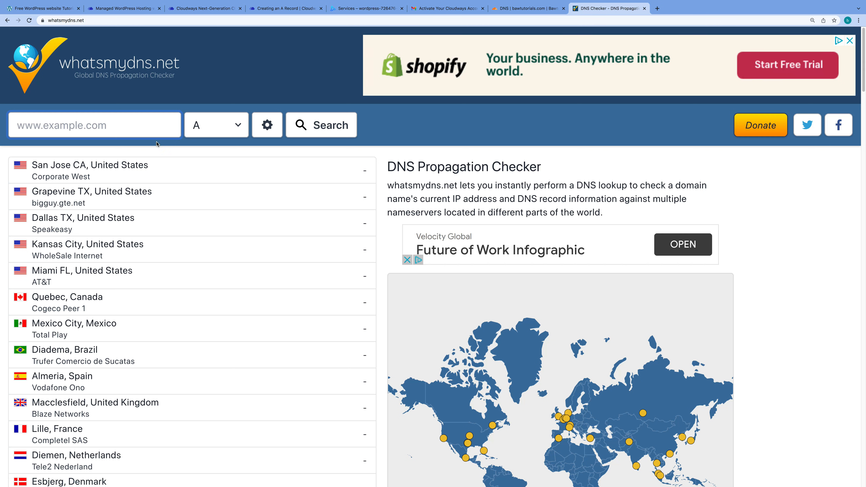
Run a whatsmydns.net A-record propagation lookup for bawtutorials.com
left_click(80, 127)
key("super+v")
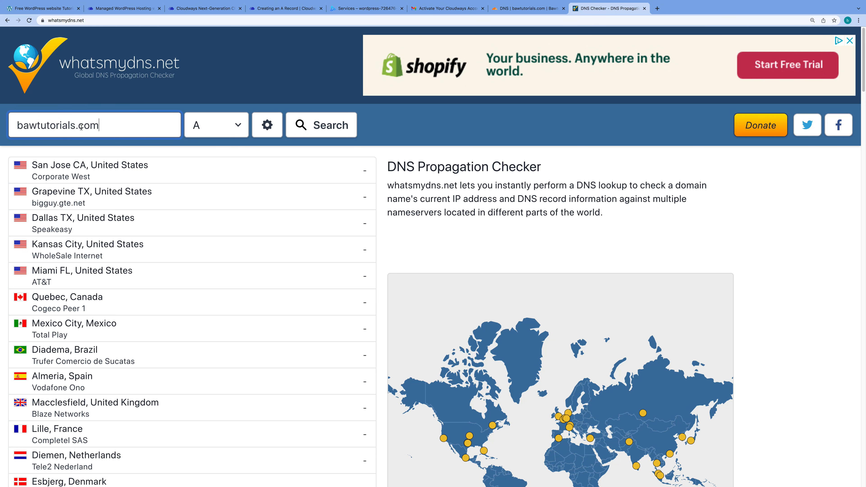
left_click(217, 127)
left_click(217, 128)
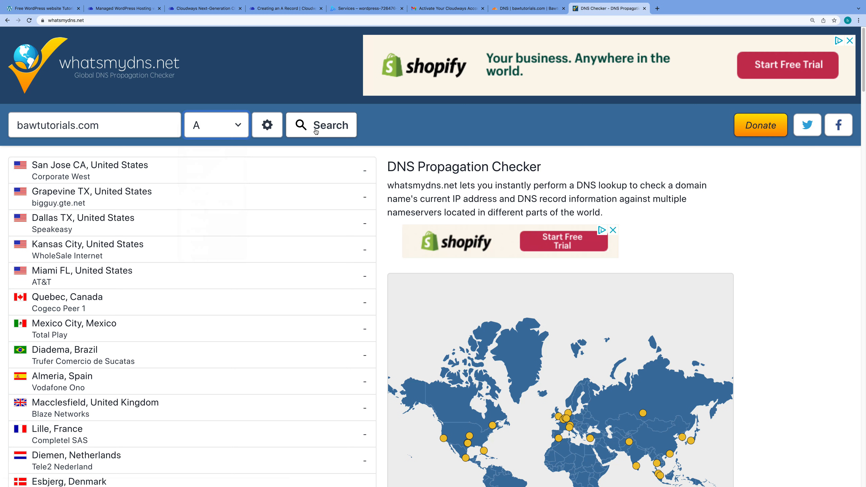
left_click(321, 127)
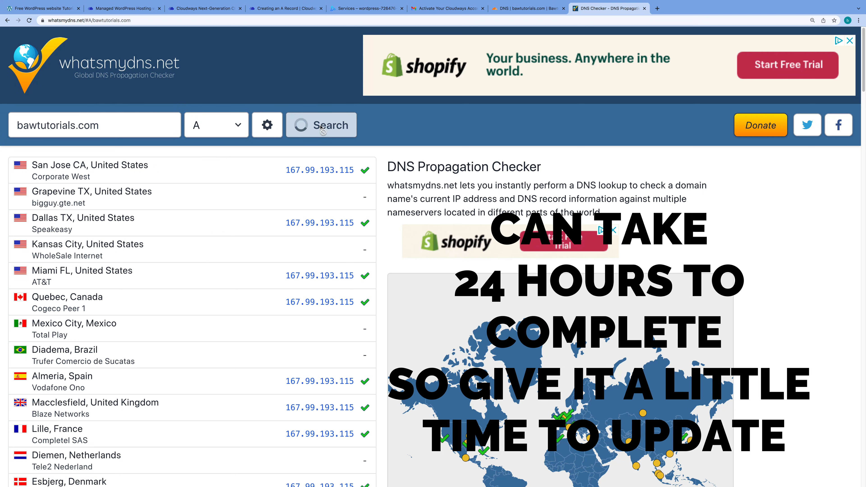
Review results resolving to 167.99.193.115 at most locations, then close the Services tab
scroll(856, 167, "down", 12)
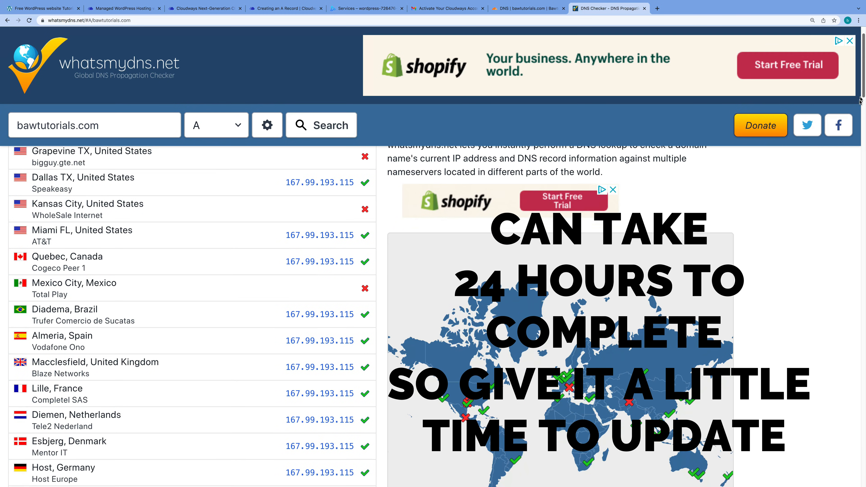
scroll(854, 175, "down", 5)
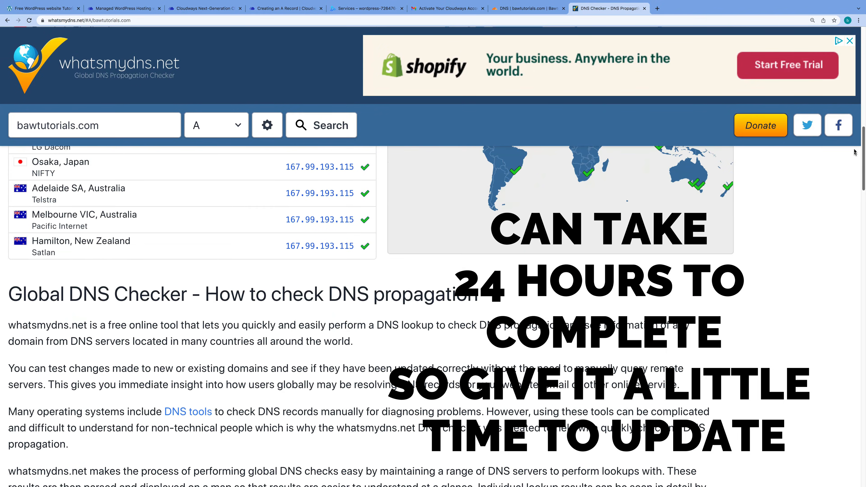
scroll(857, 136, "up", 6)
scroll(859, 85, "up", 12)
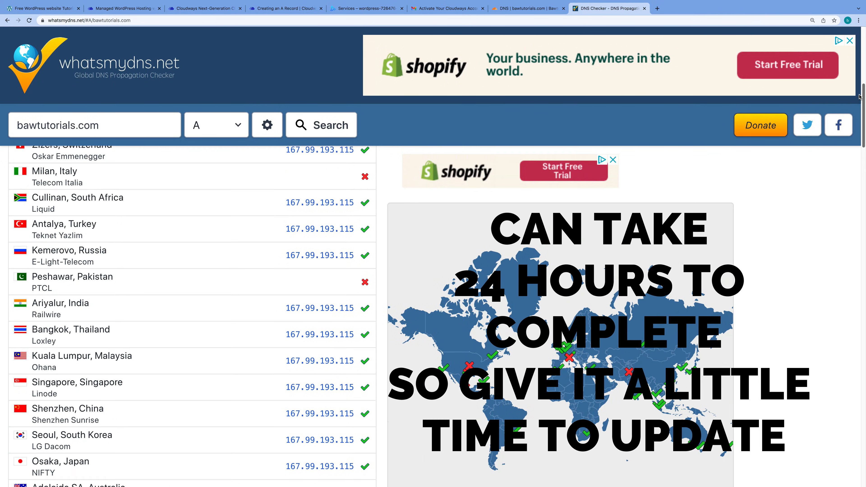
scroll(862, 63, "up", 1)
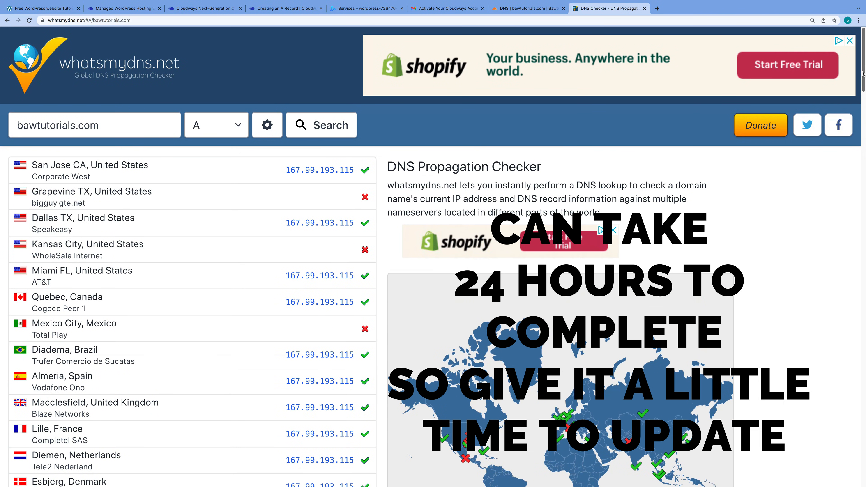
scroll(859, 61, "down", 12)
scroll(856, 60, "up", 14)
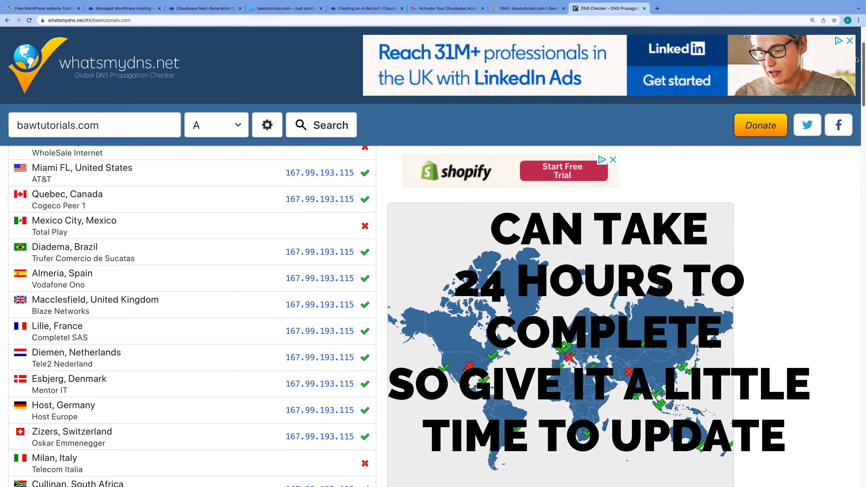
scroll(851, 70, "down", 2)
scroll(851, 69, "down", 12)
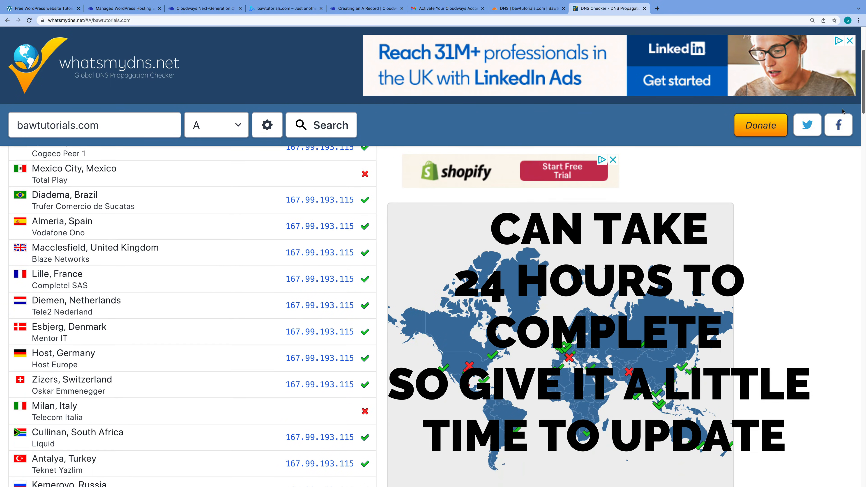
scroll(843, 74, "up", 13)
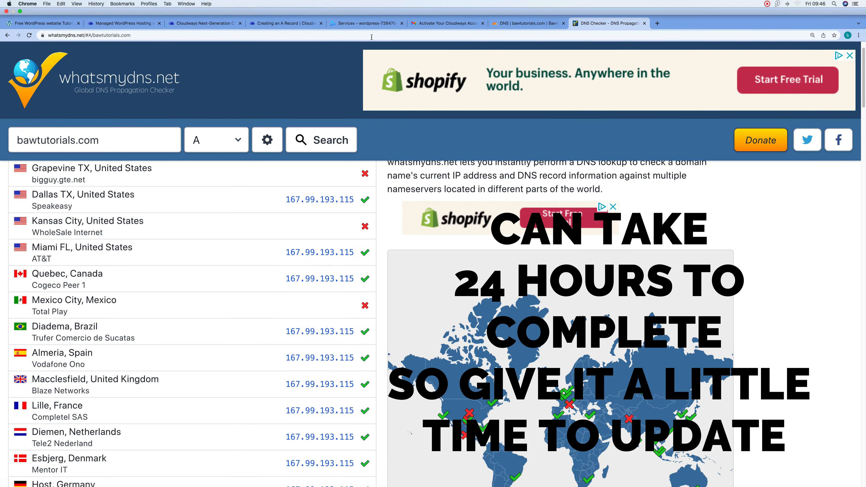
left_click(402, 24)
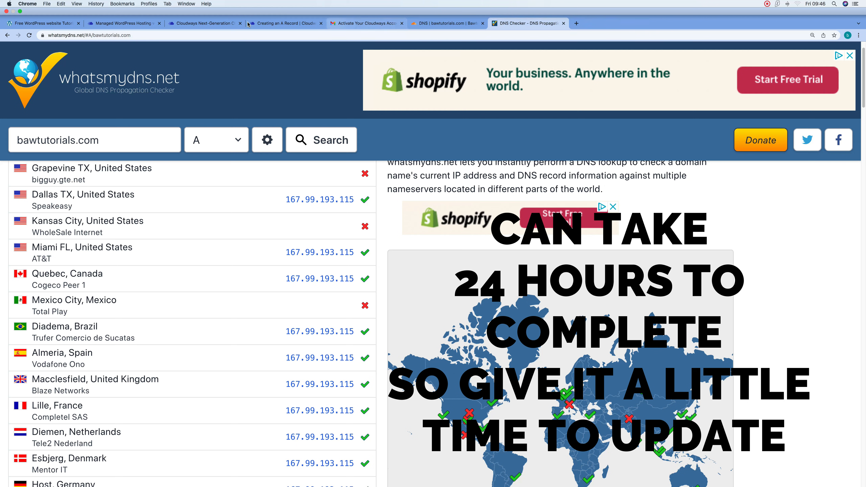
Open bawtutorials.com from the Cloudways Application URL, which shows a certificate warning
left_click(202, 24)
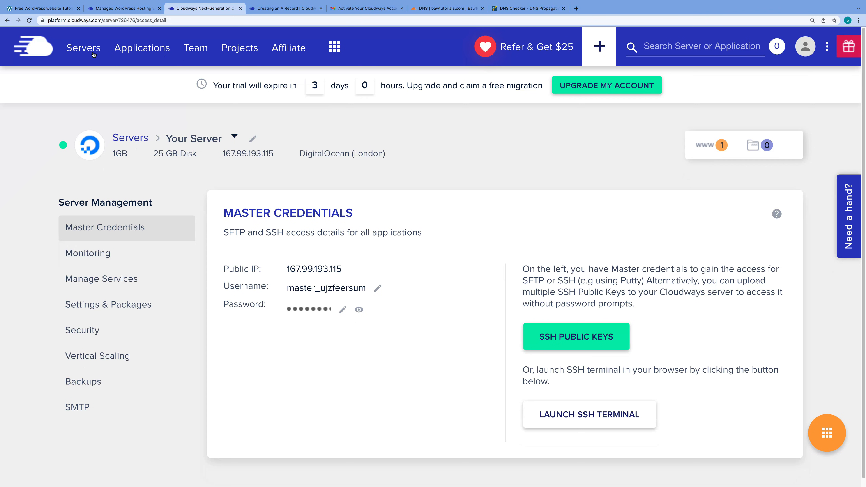
left_click(144, 51)
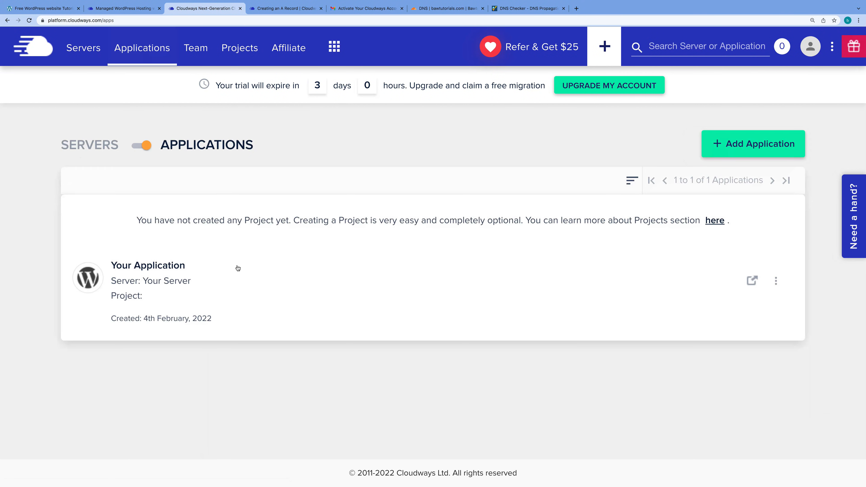
left_click(180, 278)
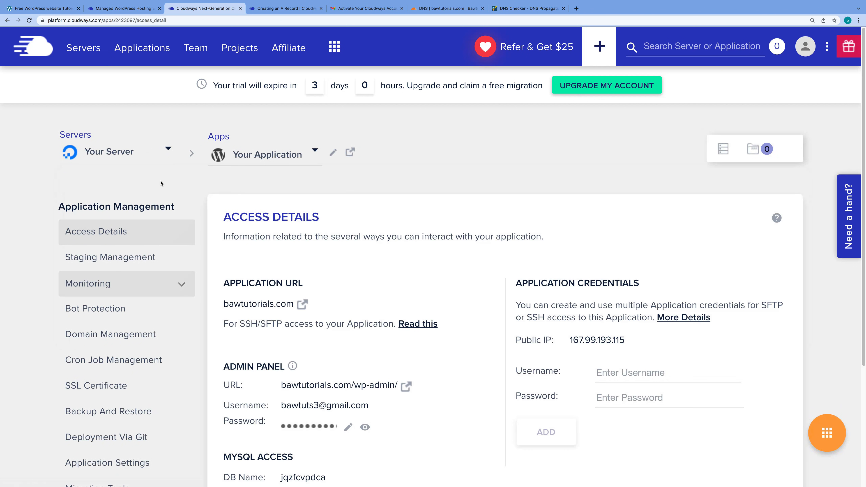
left_click(302, 304)
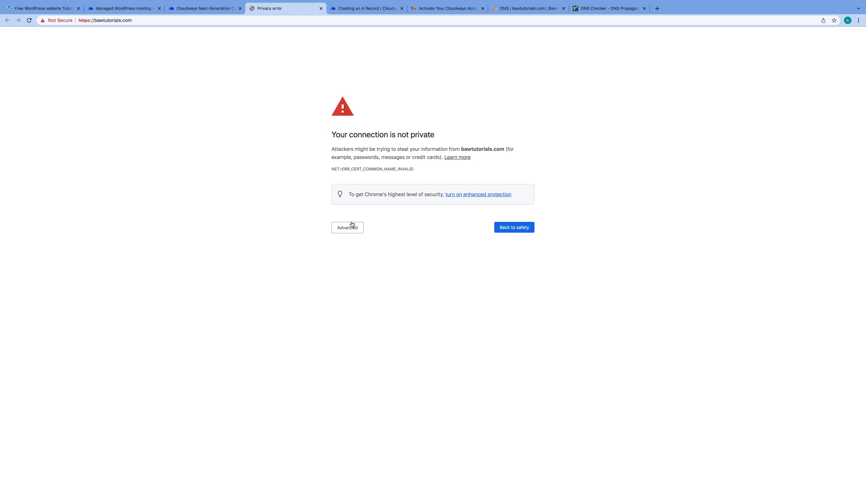
Bypass Chrome's privacy warning and load the bawtutorials.com homepage
left_click(347, 228)
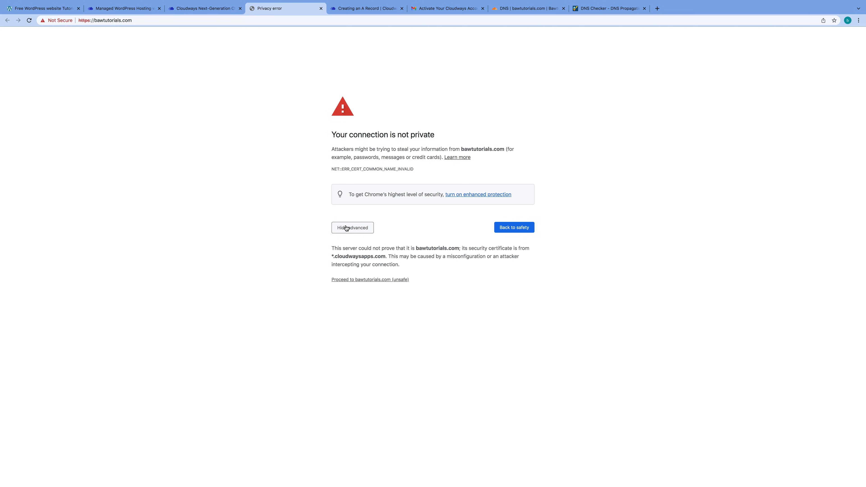
left_click(377, 280)
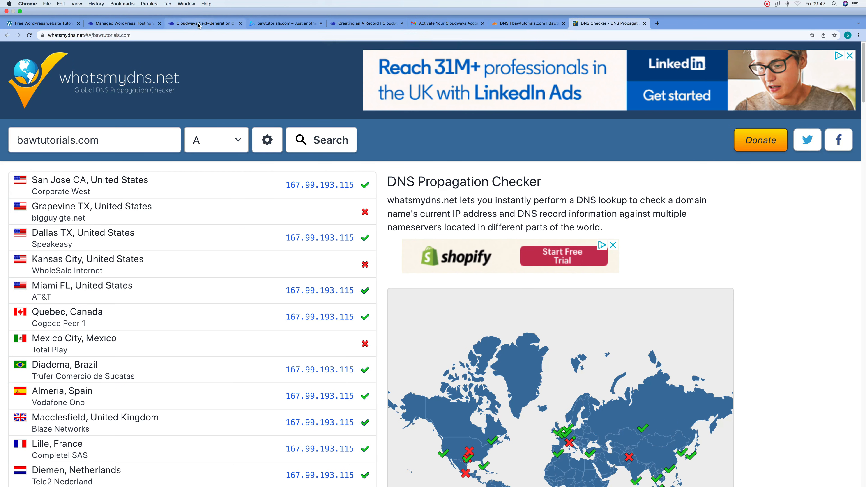
left_click(284, 23)
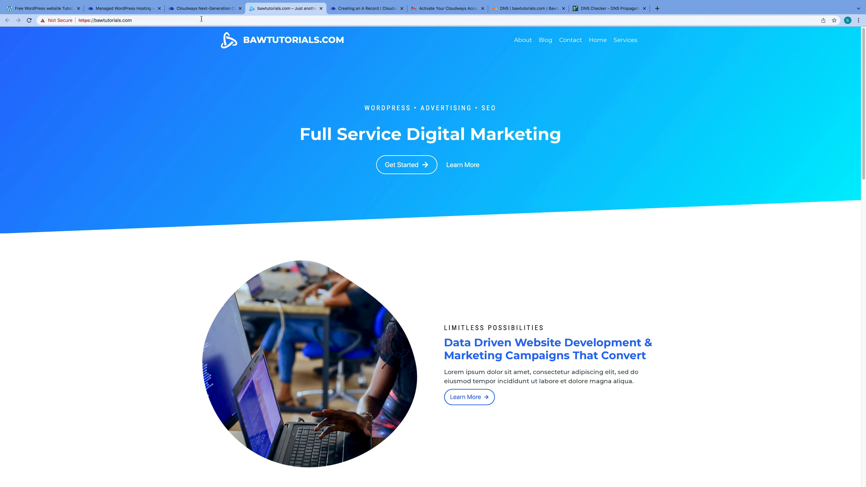
Copy the domain bawtutorials.com from Cloudflare and open the application's access details in Cloudways
left_click(204, 9)
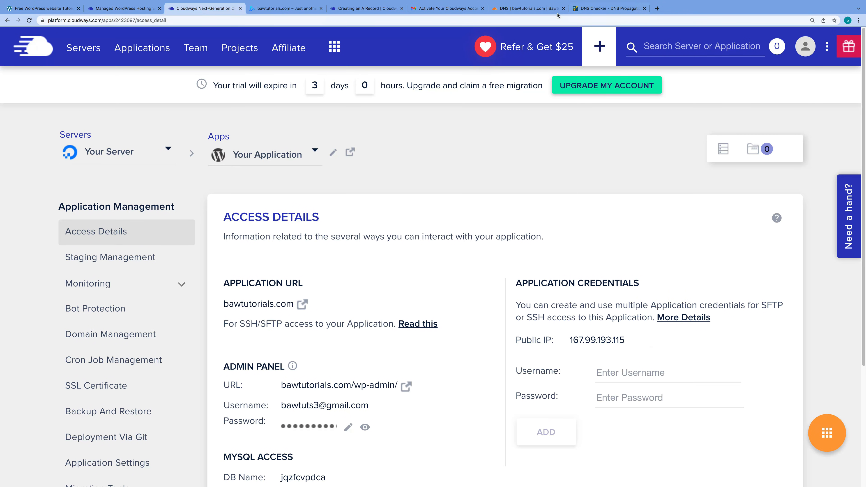
left_click(529, 9)
left_click(421, 176)
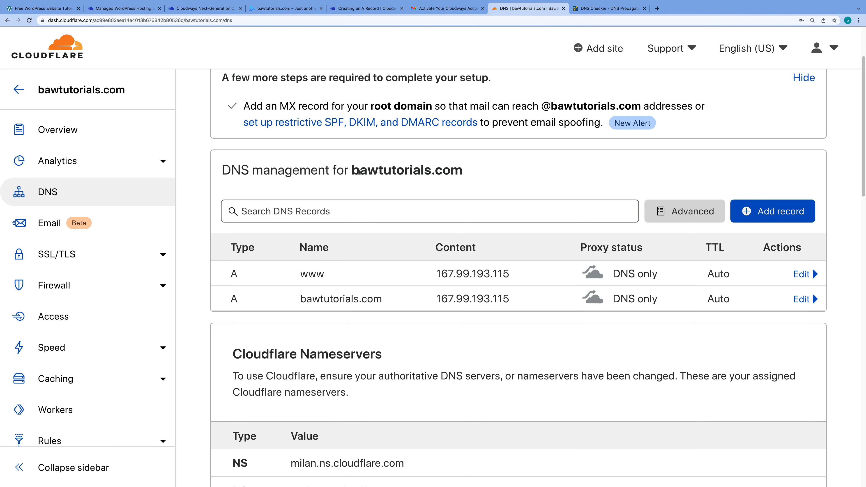
left_click_drag(352, 169, 467, 173)
key("super+c")
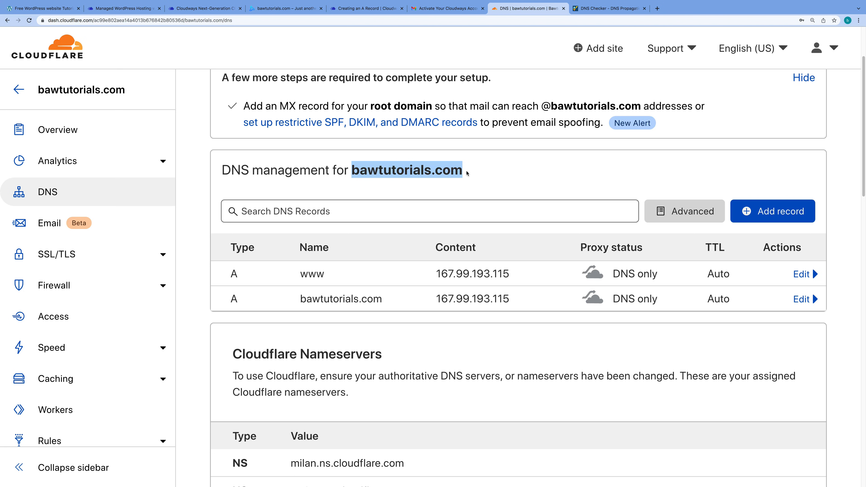
left_click(204, 9)
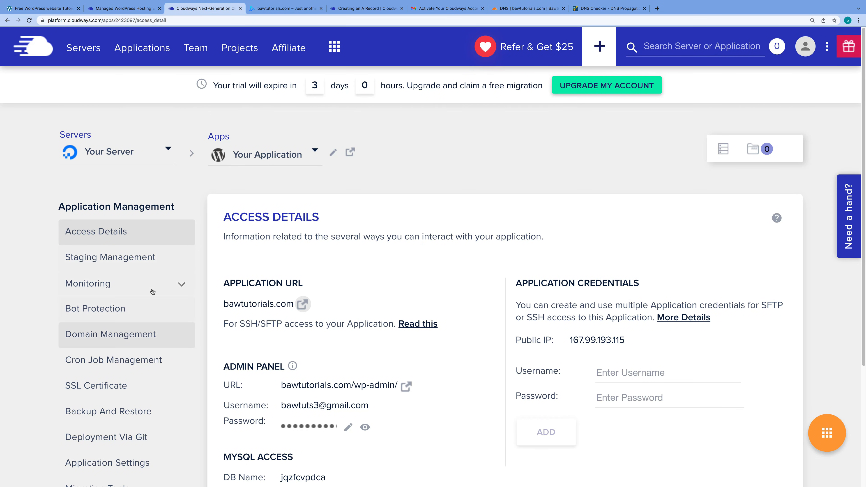
left_click(136, 54)
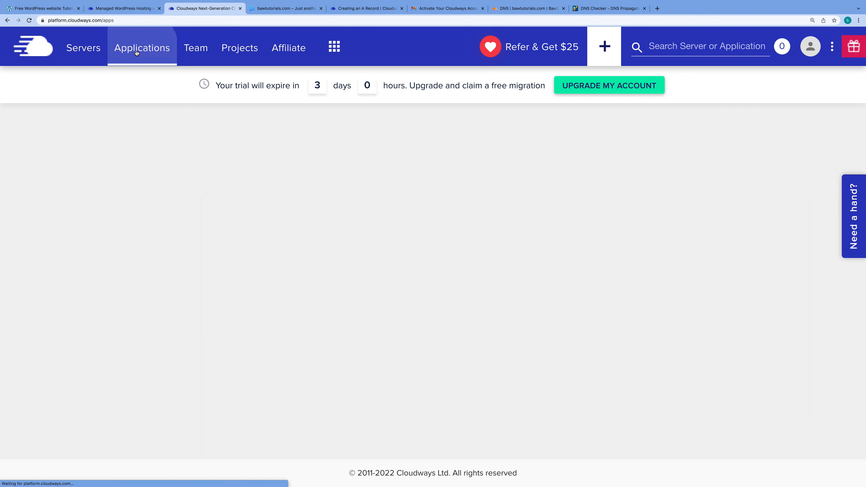
left_click(188, 287)
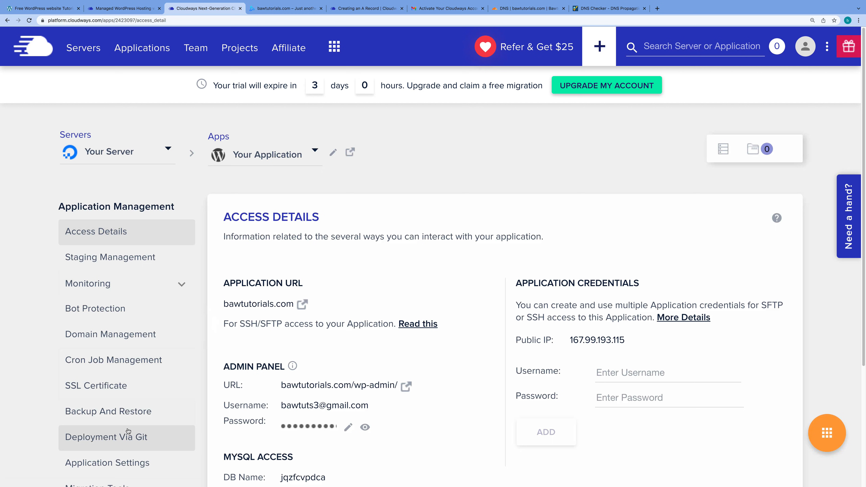
Open the application's SSL Certificate page and select Let's Encrypt
left_click(117, 387)
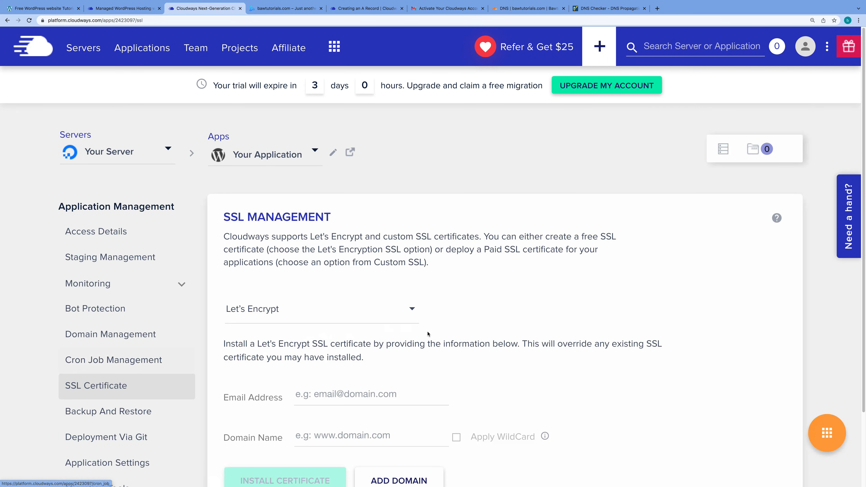
scroll(457, 352, "down", 2)
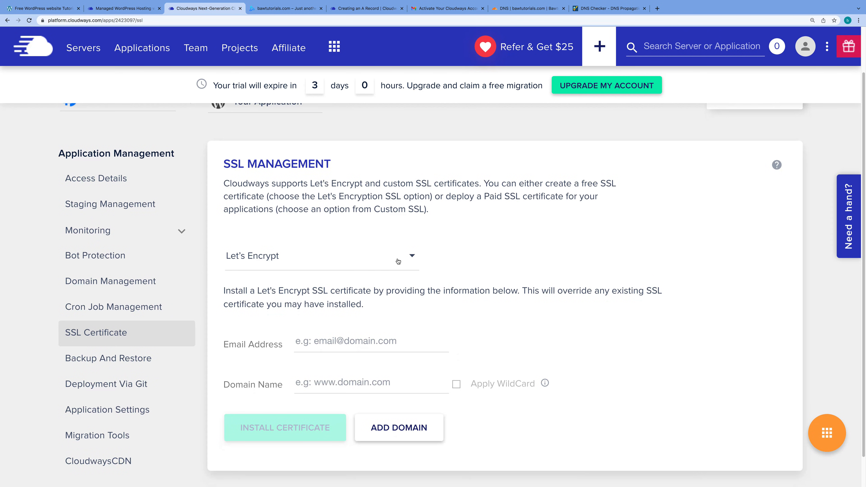
left_click(409, 256)
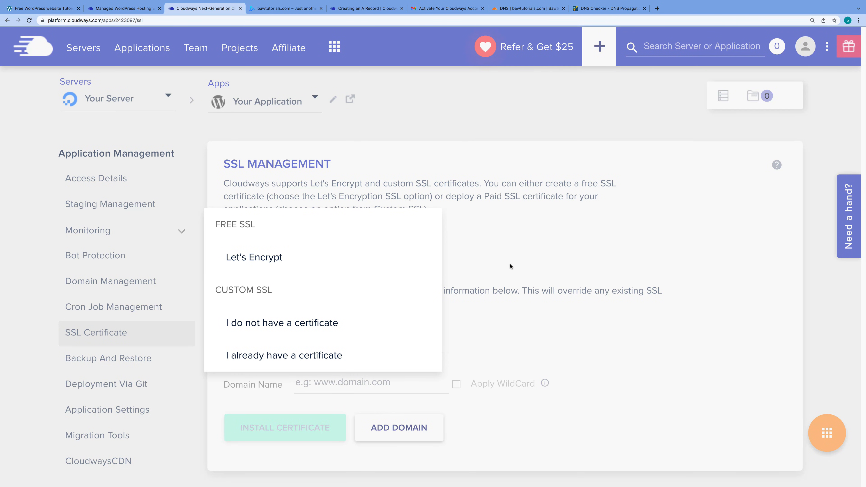
left_click(285, 259)
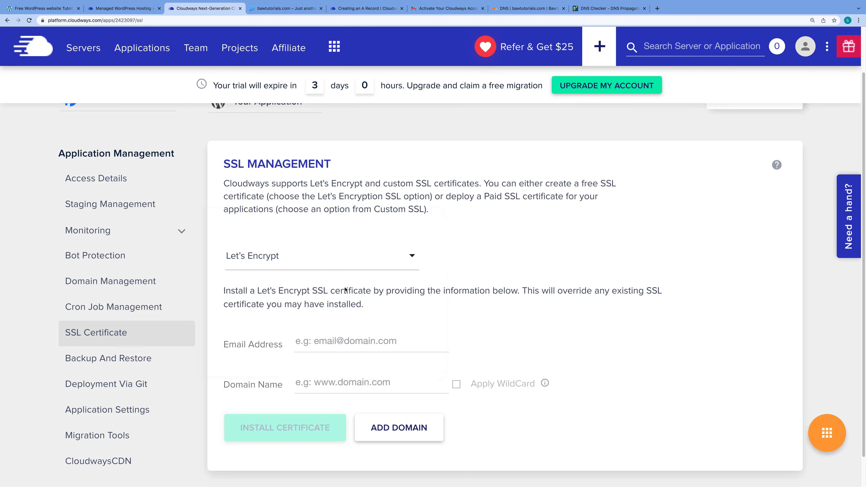
Enter the contact e-mail and domain bawtutorials.com, then install the Let's Encrypt certificate
left_click(340, 340)
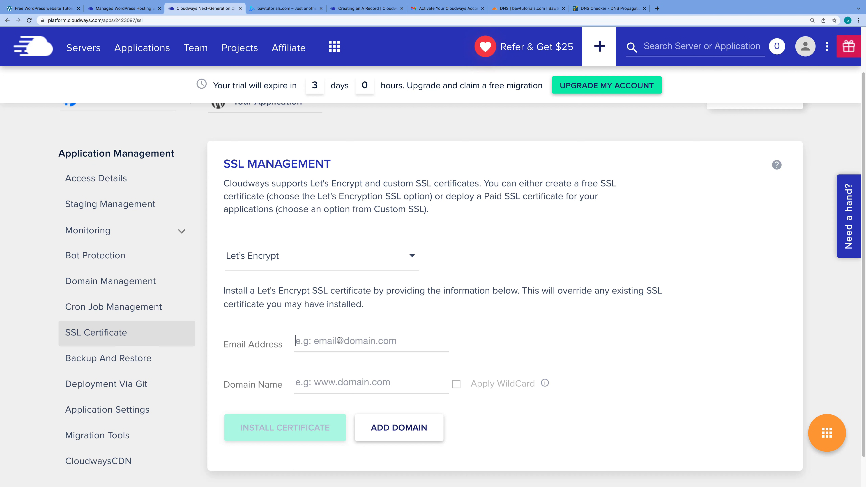
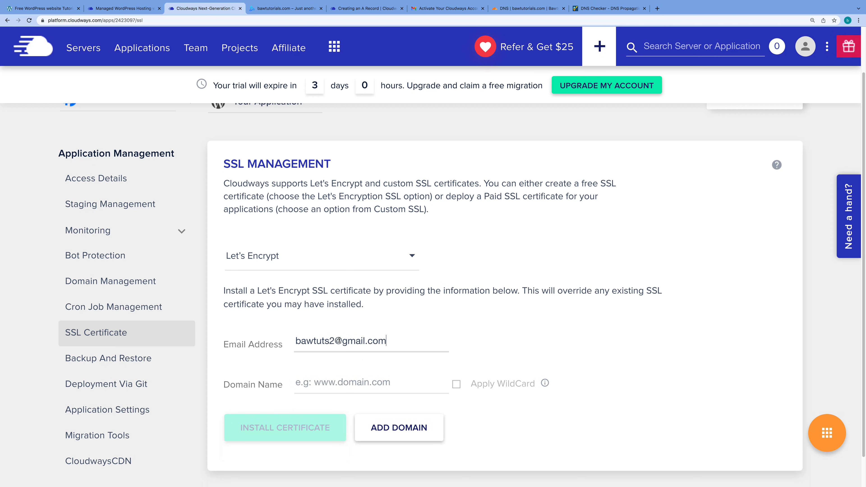
left_click(354, 382)
key("super+v")
scroll(449, 382, "down", 1)
scroll(442, 407, "down", 1)
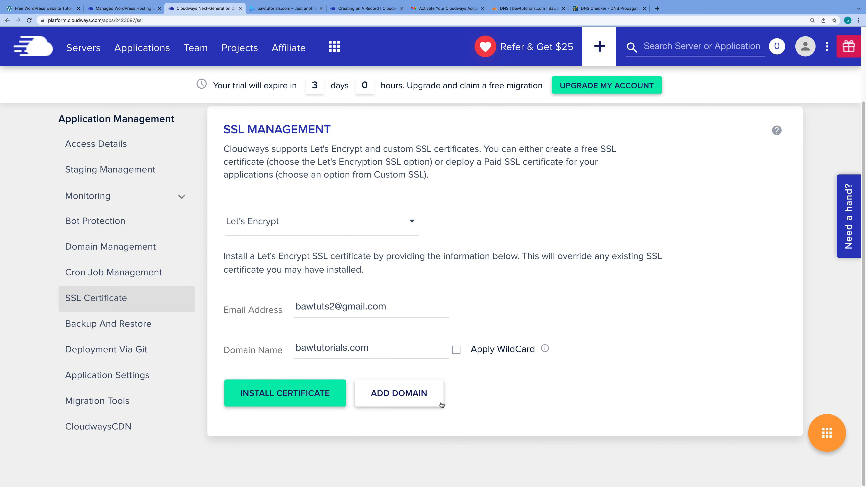
left_click(294, 394)
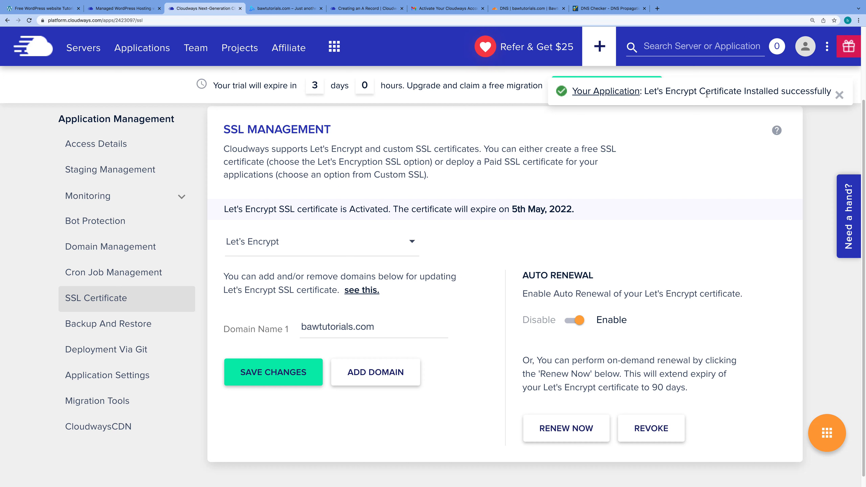
Dismiss the installation success notice and check the bawtutorials.com homepage tab
left_click(840, 95)
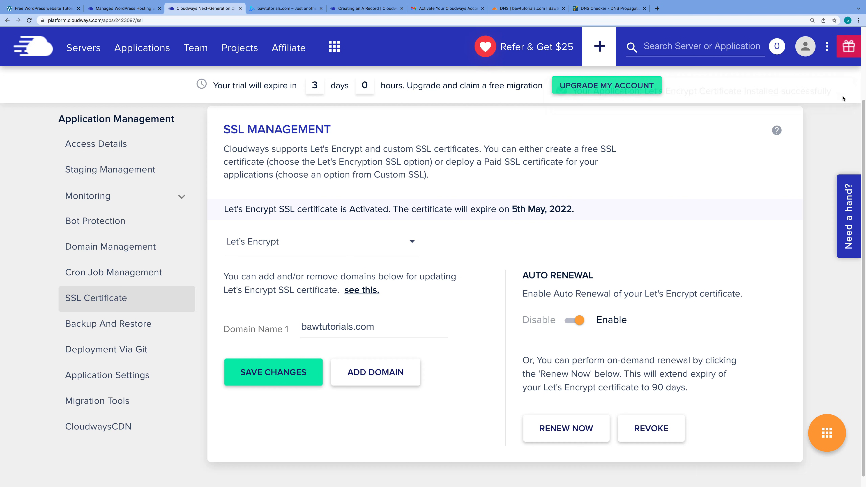
left_click(272, 9)
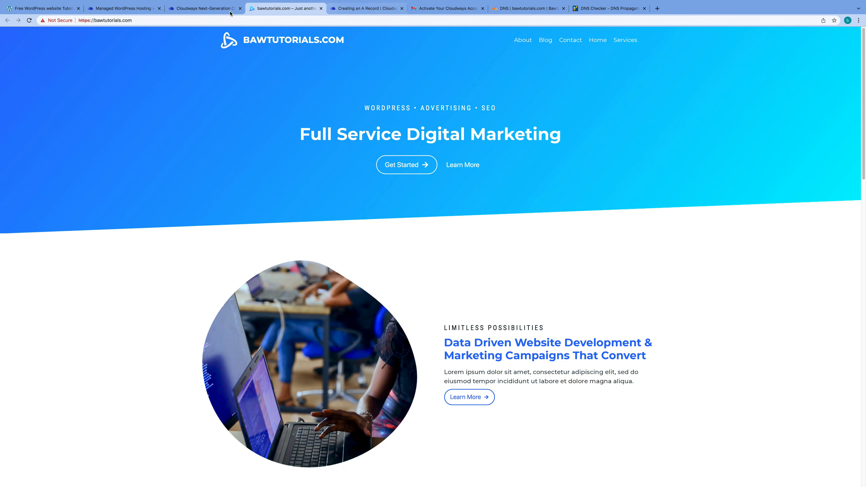
left_click(220, 10)
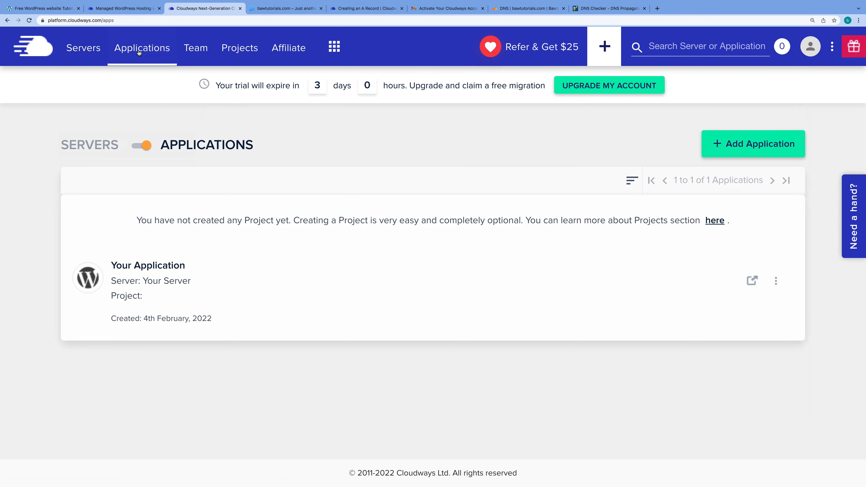
Open the live bawtutorials.com site in a new tab from the application's Access Details
left_click(168, 273)
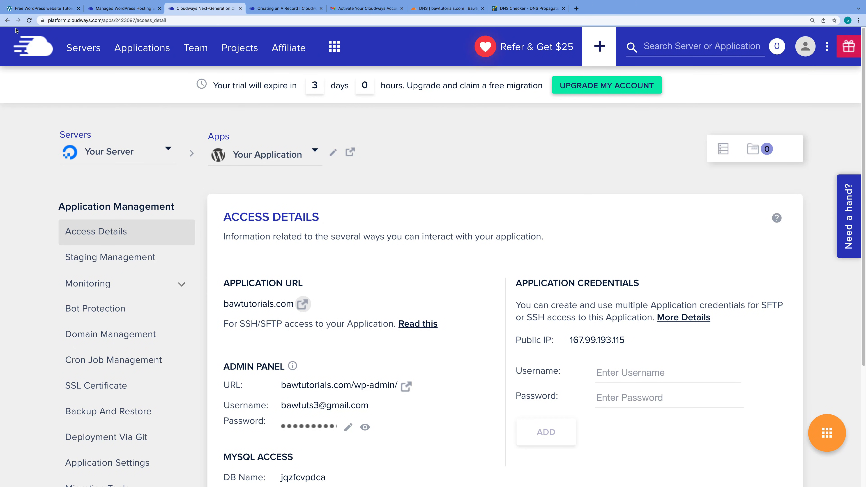
left_click(29, 20)
left_click(303, 304)
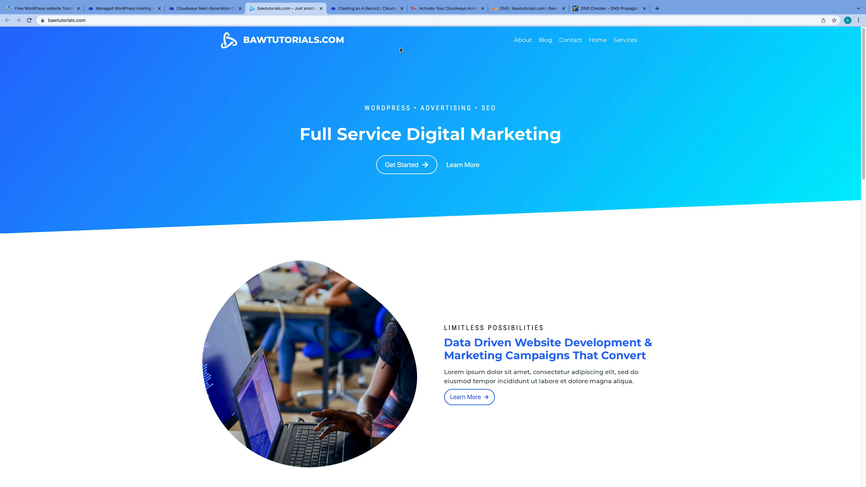
Open the application's Staging Management page and highlight the test environment description
left_click(196, 7)
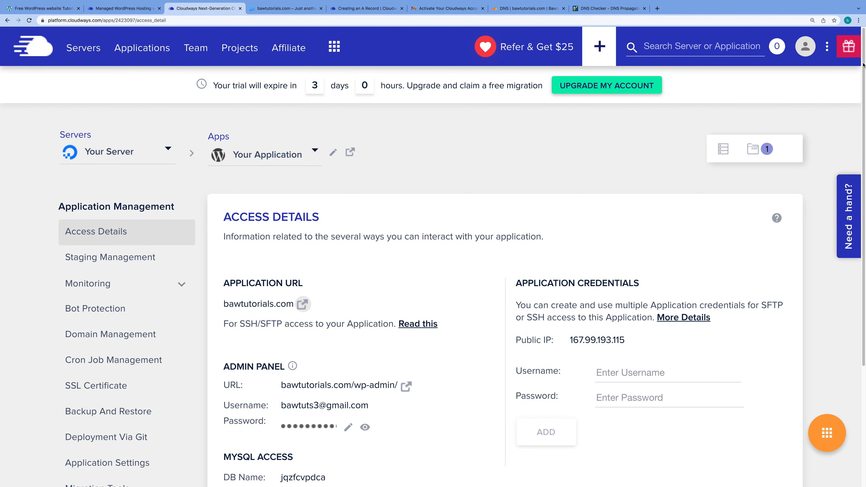
left_click_drag(863, 93, 857, 127)
scroll(858, 122, "up", 1)
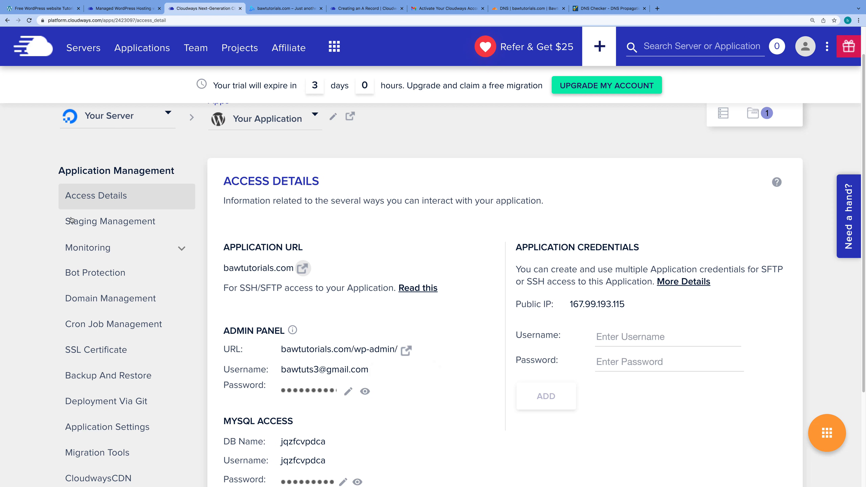
left_click(119, 222)
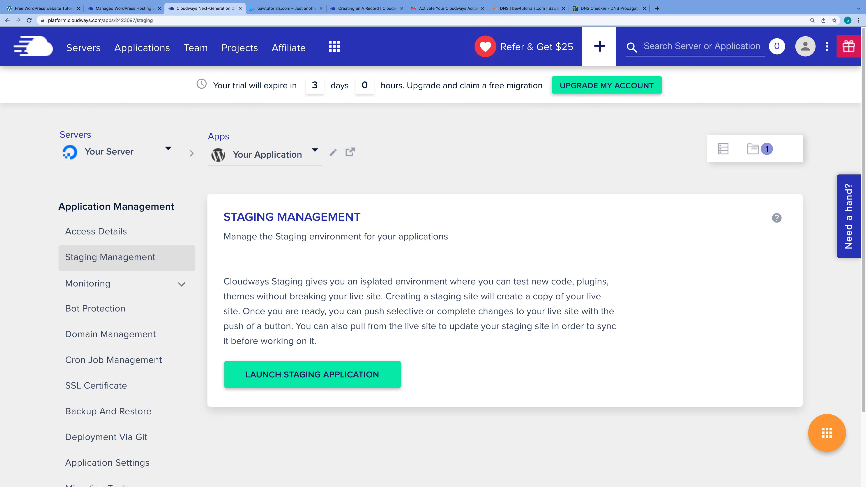
left_click_drag(367, 281, 535, 292)
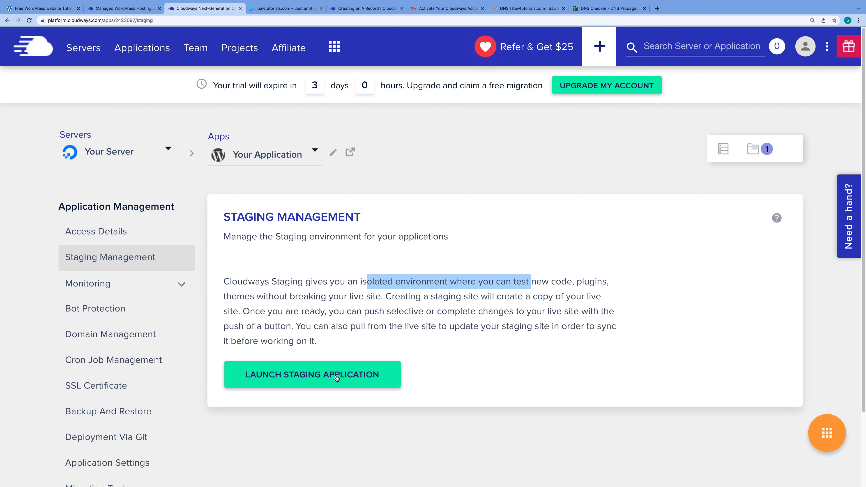
Expand Monitoring > Analytics in the sidebar and open Bot Protection
left_click(97, 284)
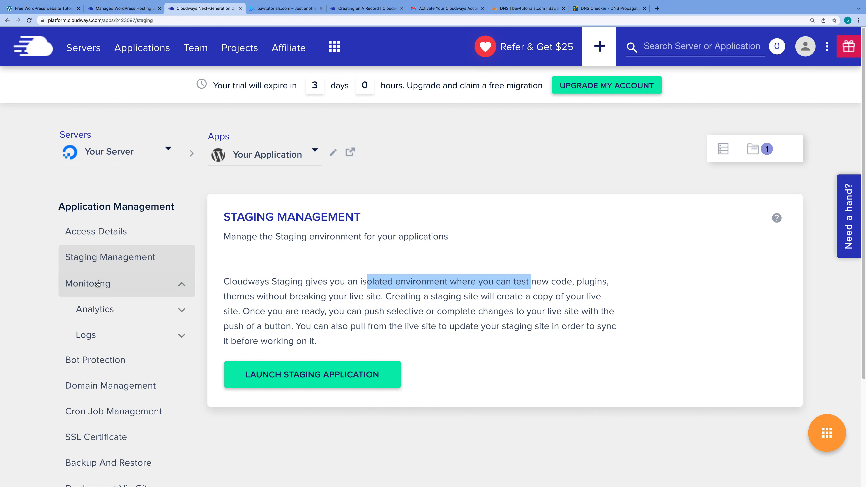
left_click(108, 318)
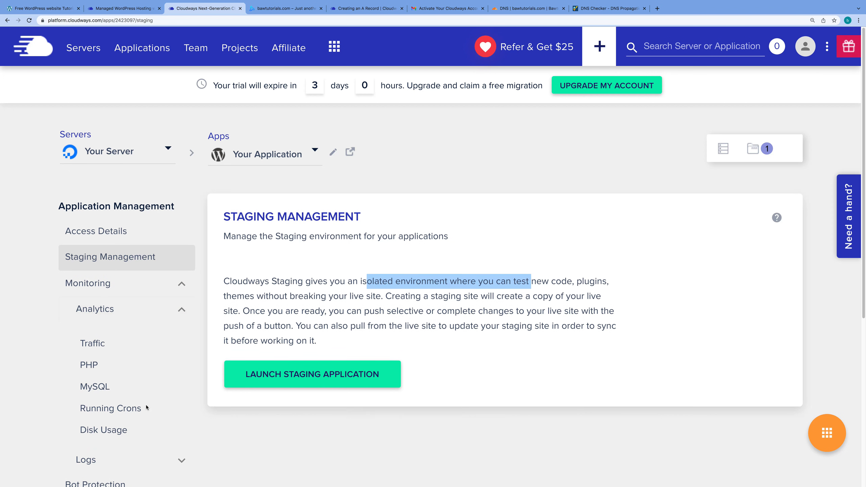
scroll(143, 406, "down", 1)
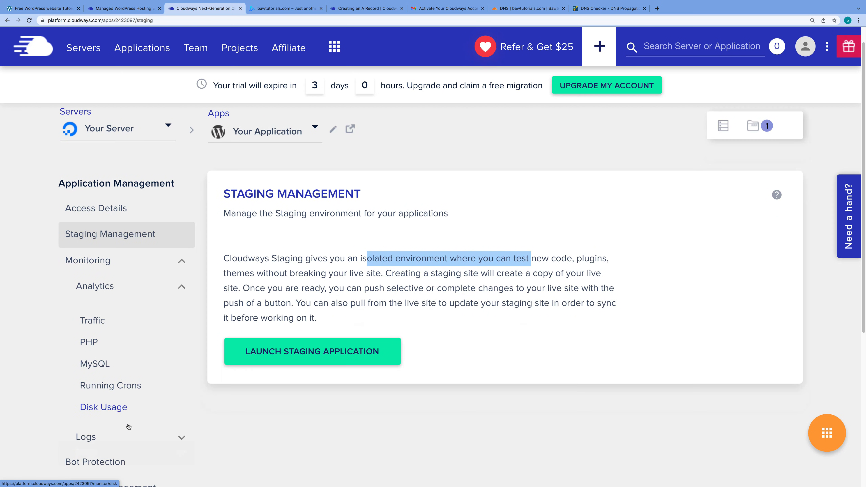
scroll(126, 427, "down", 5)
left_click(117, 357)
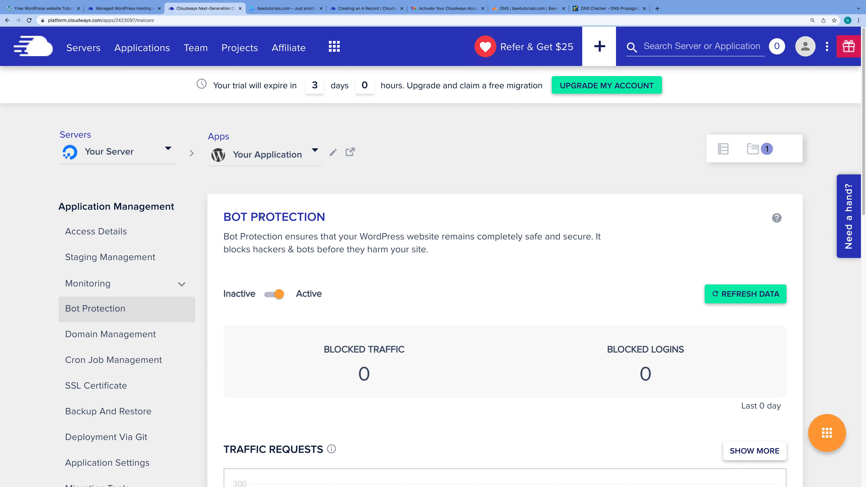
Look through Domain Management and SSL Certificate, then open Backup And Restore
left_click(126, 337)
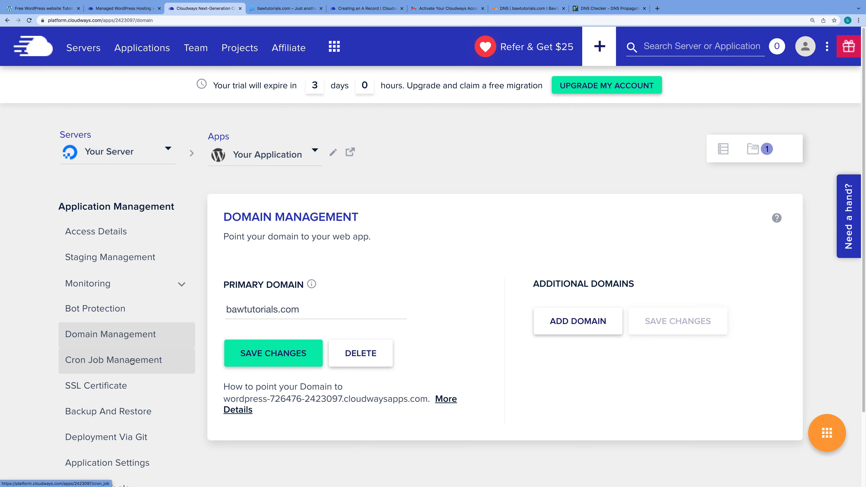
left_click(118, 390)
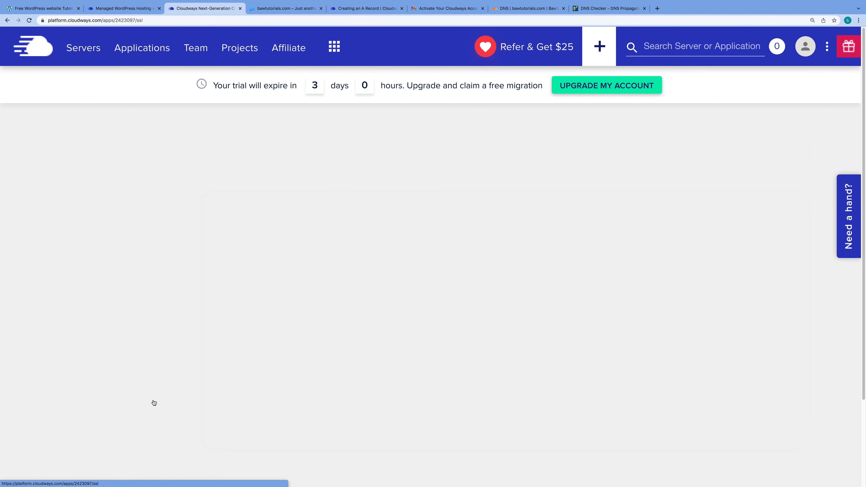
left_click(140, 409)
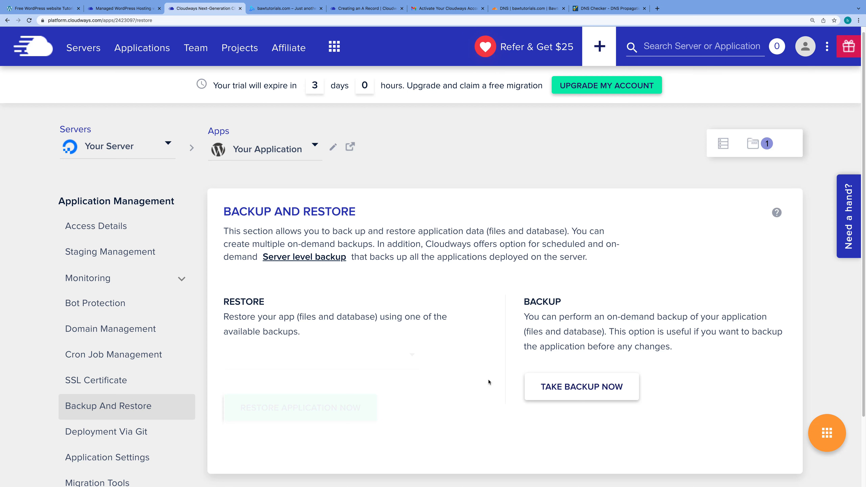
scroll(488, 382, "down", 2)
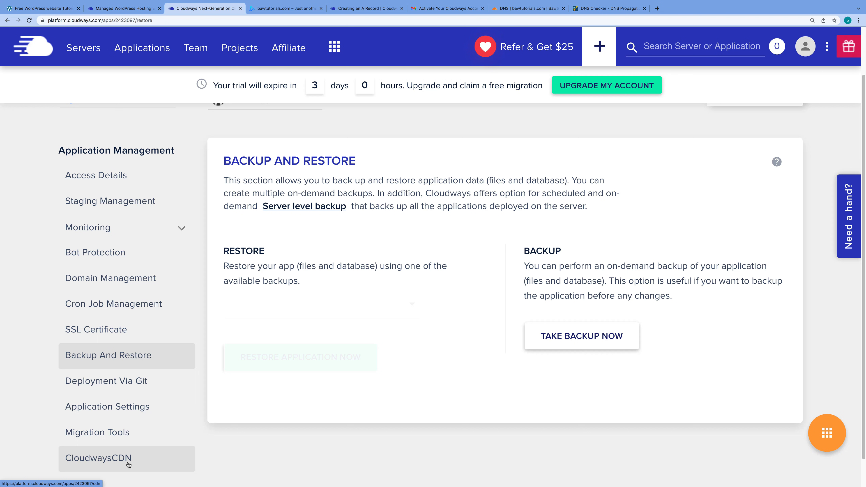
Scroll the Managed WordPress Hosting page to its features and show the Performance features
left_click(124, 8)
left_click_drag(864, 48, 853, 144)
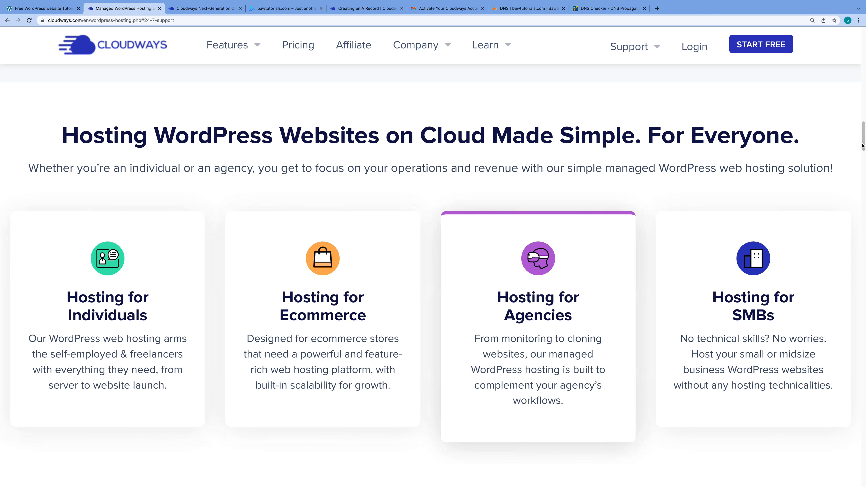
left_click_drag(864, 142, 860, 200)
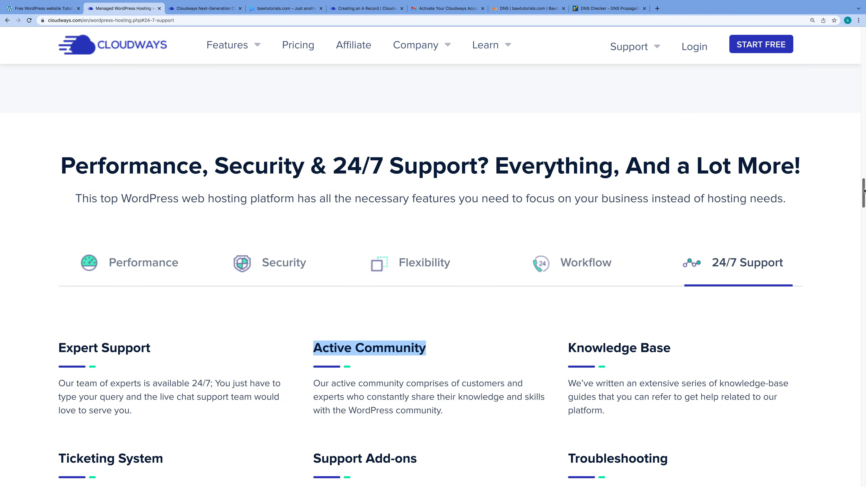
left_click_drag(863, 191, 864, 194)
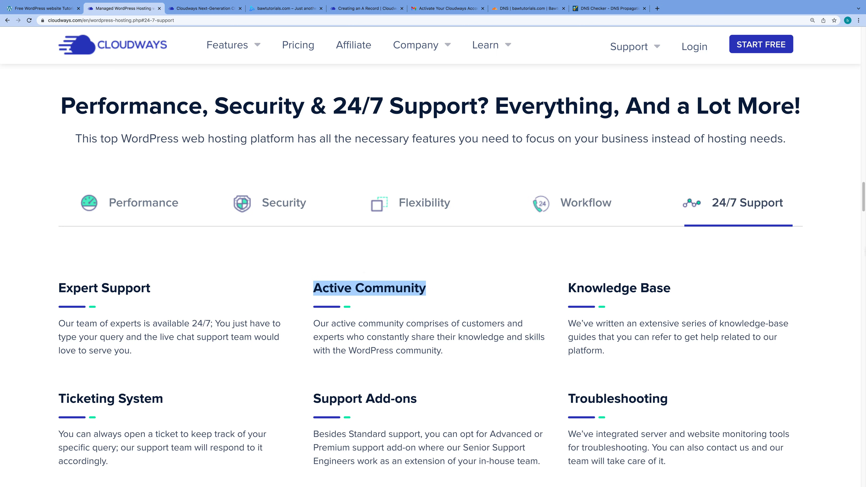
left_click_drag(864, 205, 864, 207)
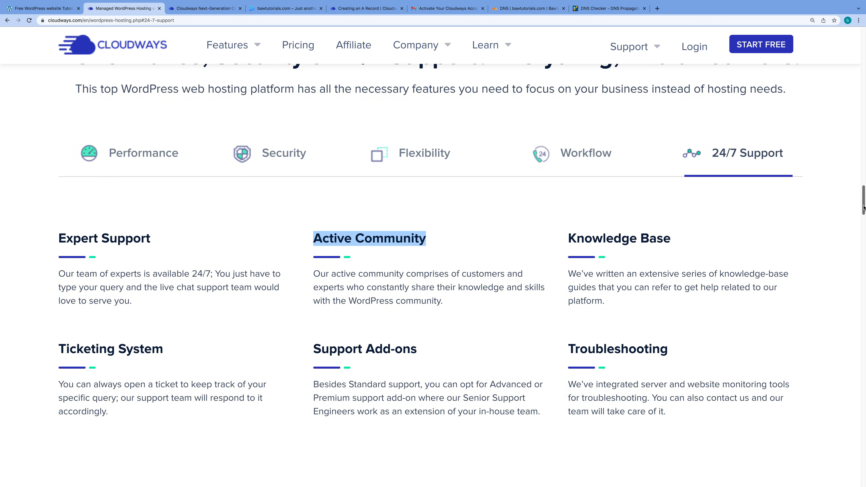
scroll(864, 208, "up", 2)
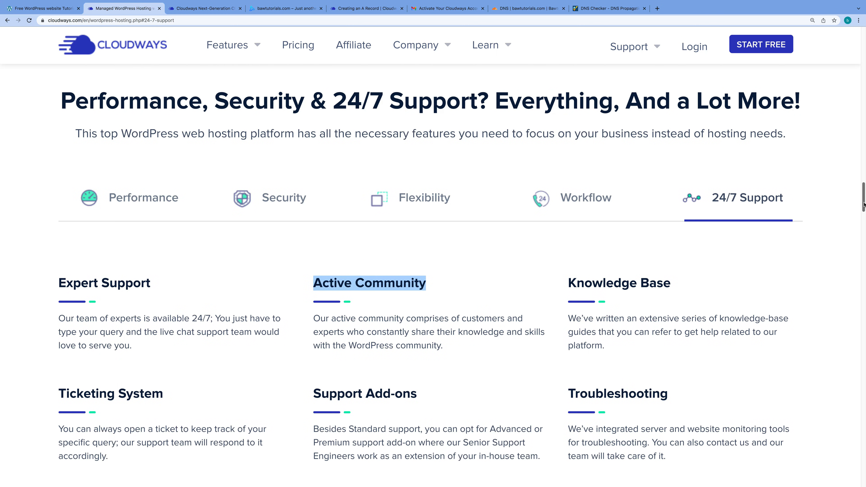
left_click(147, 203)
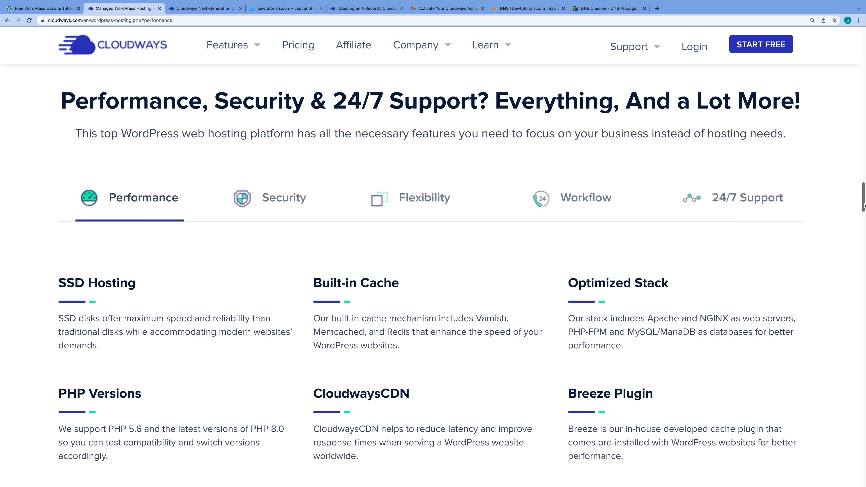
left_click_drag(864, 205, 863, 207)
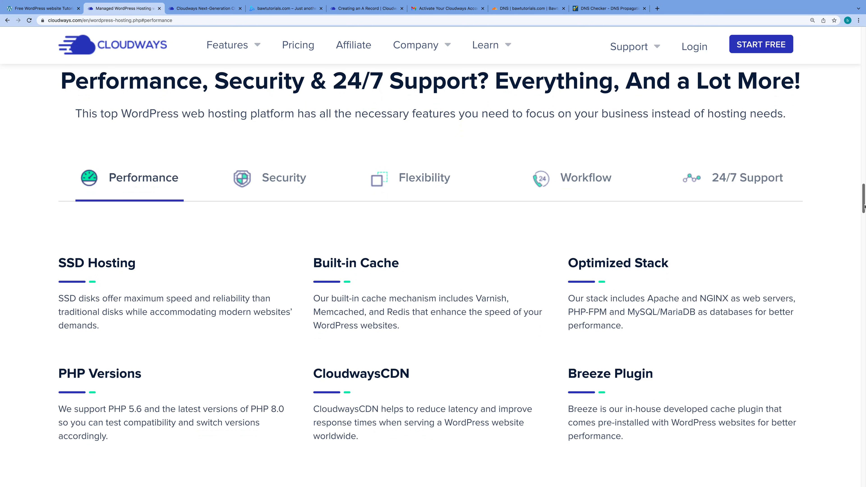
left_click_drag(863, 207, 864, 205)
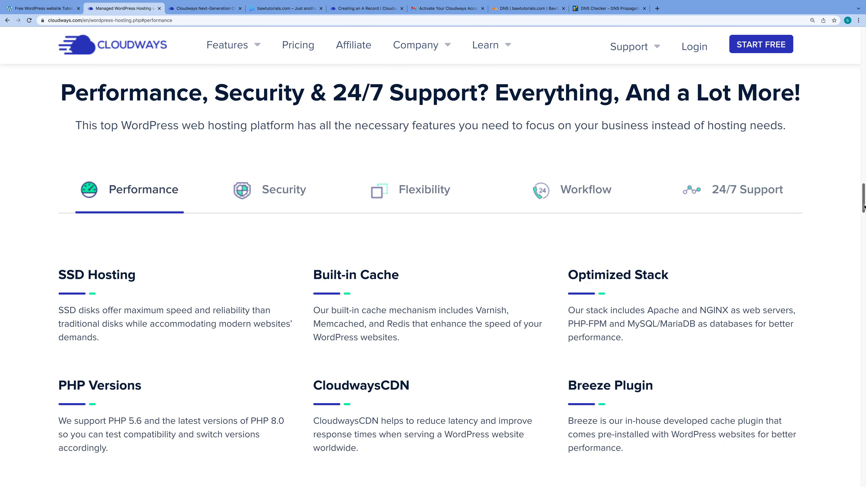
Show the Security features and highlight the SSL Certificates heading
left_click(276, 194)
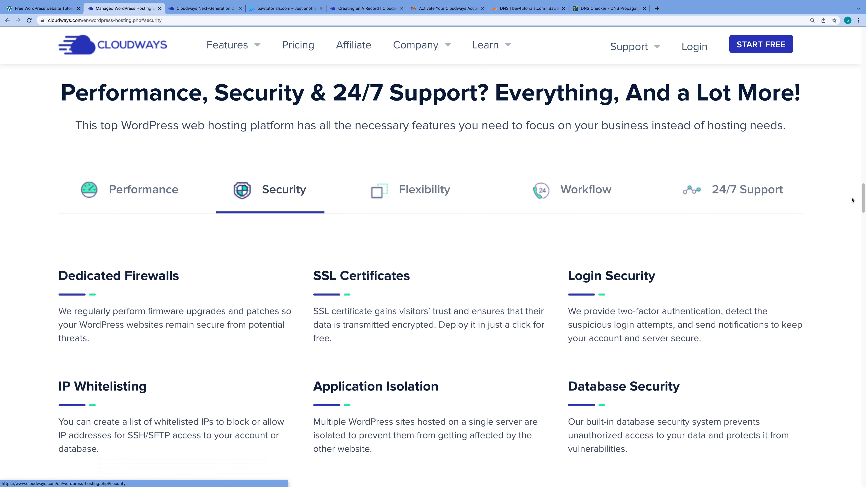
left_click_drag(864, 199, 864, 204)
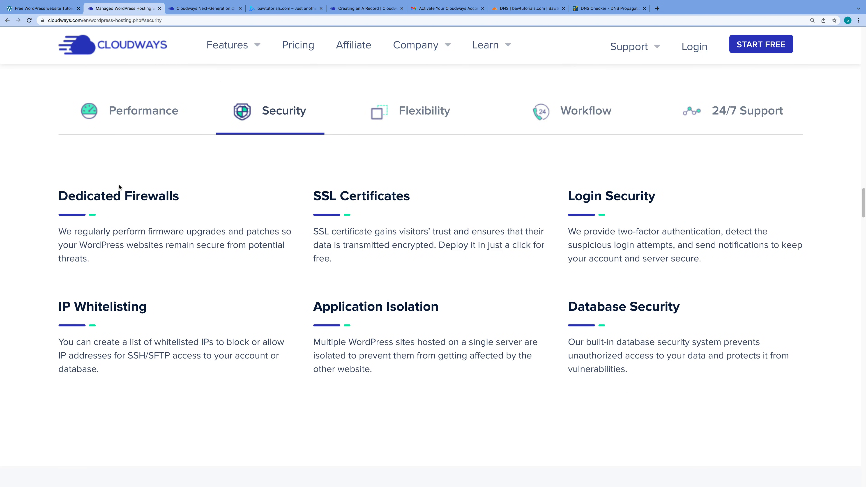
triple_click(355, 196)
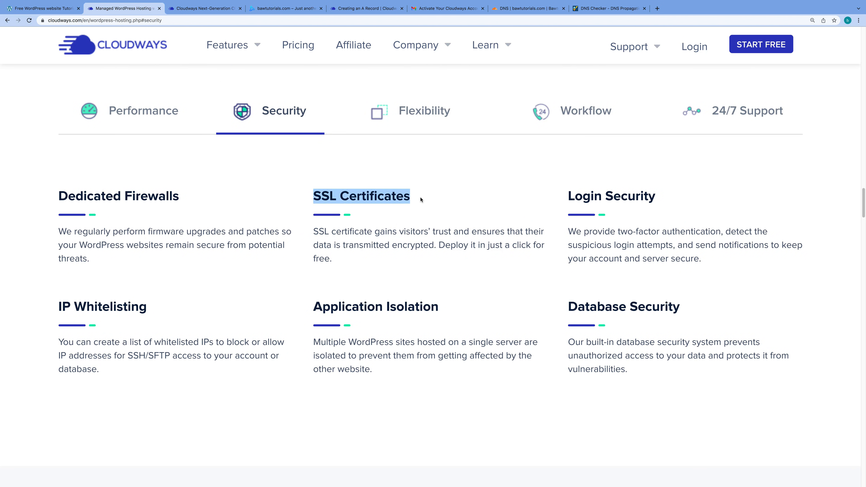
scroll(864, 208, "down", 1)
scroll(865, 207, "down", 4)
scroll(864, 207, "up", 7)
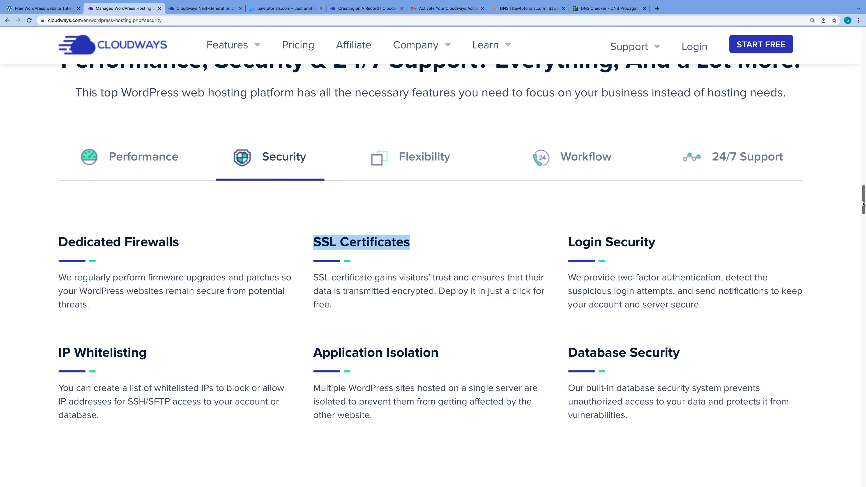
Show the Flexibility, Workflow and 24/7 Support features in turn
left_click(431, 160)
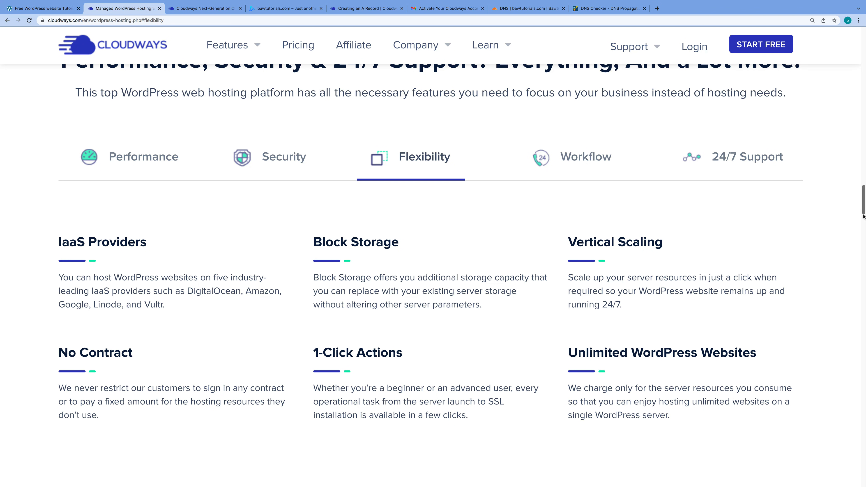
left_click_drag(865, 205, 865, 206)
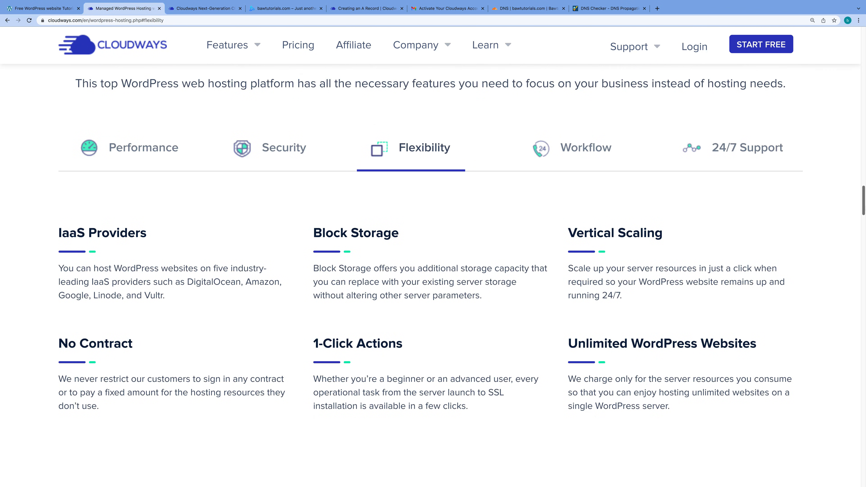
left_click(577, 150)
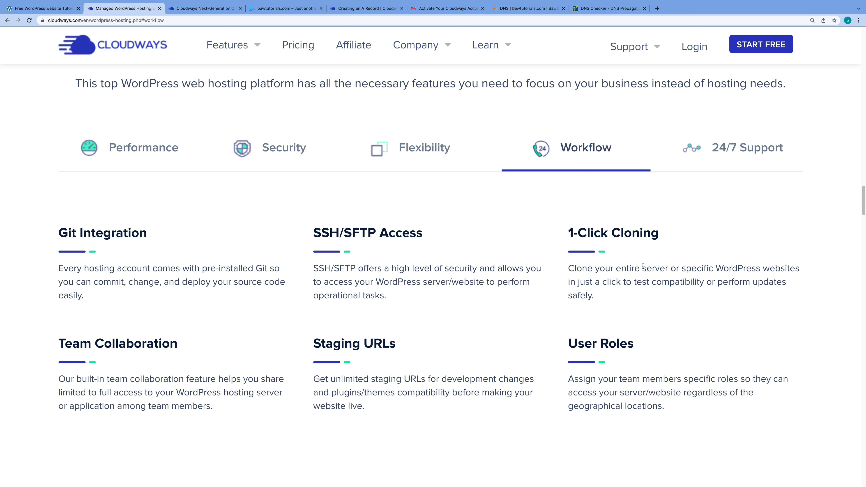
left_click(746, 148)
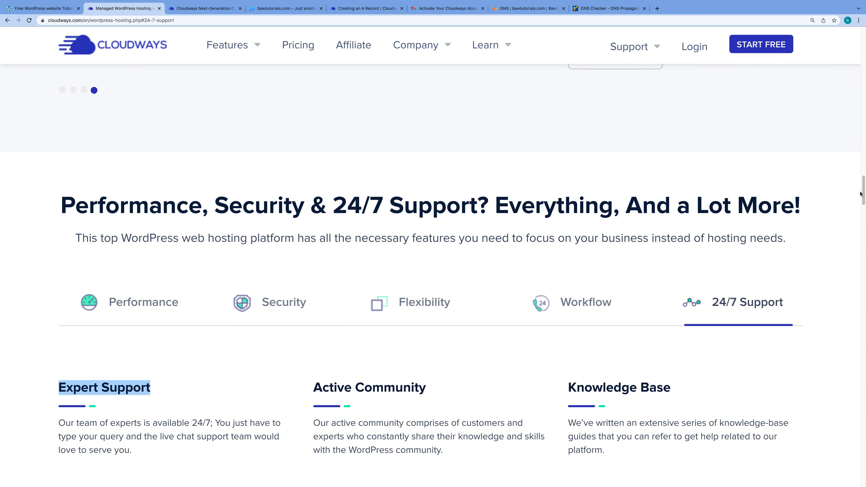